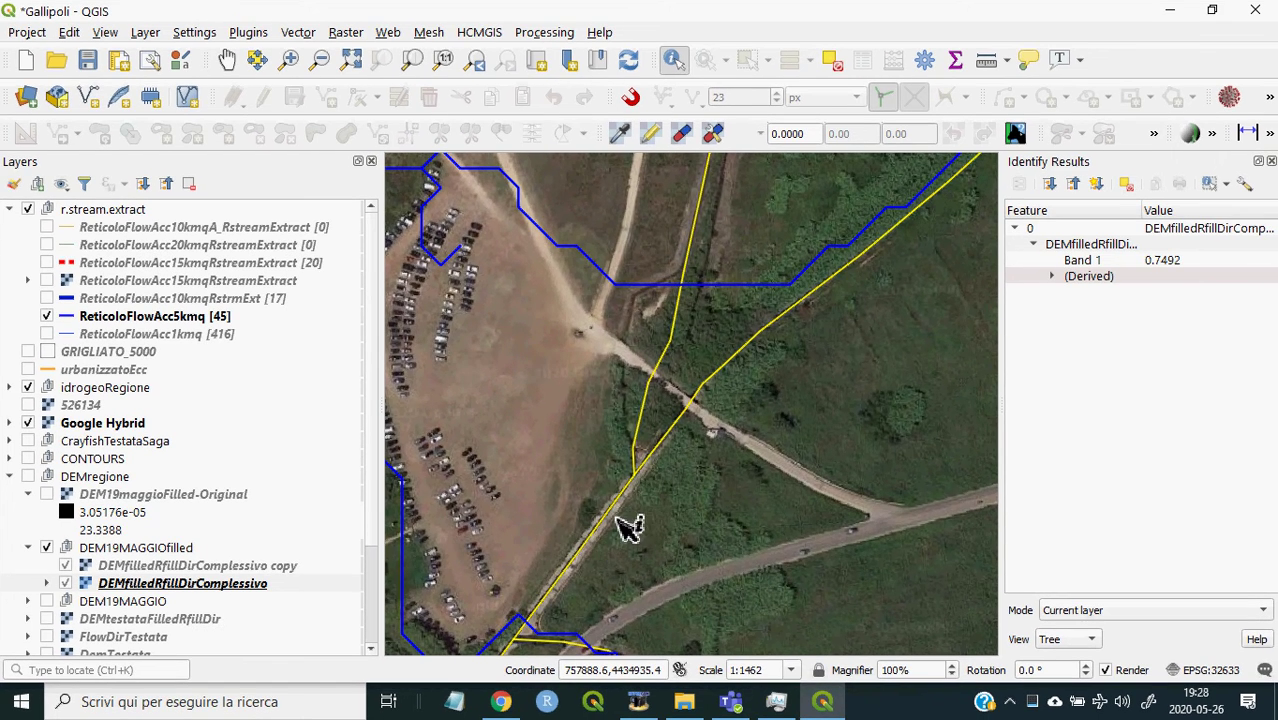
- Switch to File Explorer and duplicate DEMfilledRfillDirComplessivo.tfw and DEMfilledRfillDirComplessivo.tif within the HecOutput folder
click(684, 703)
click(487, 246)
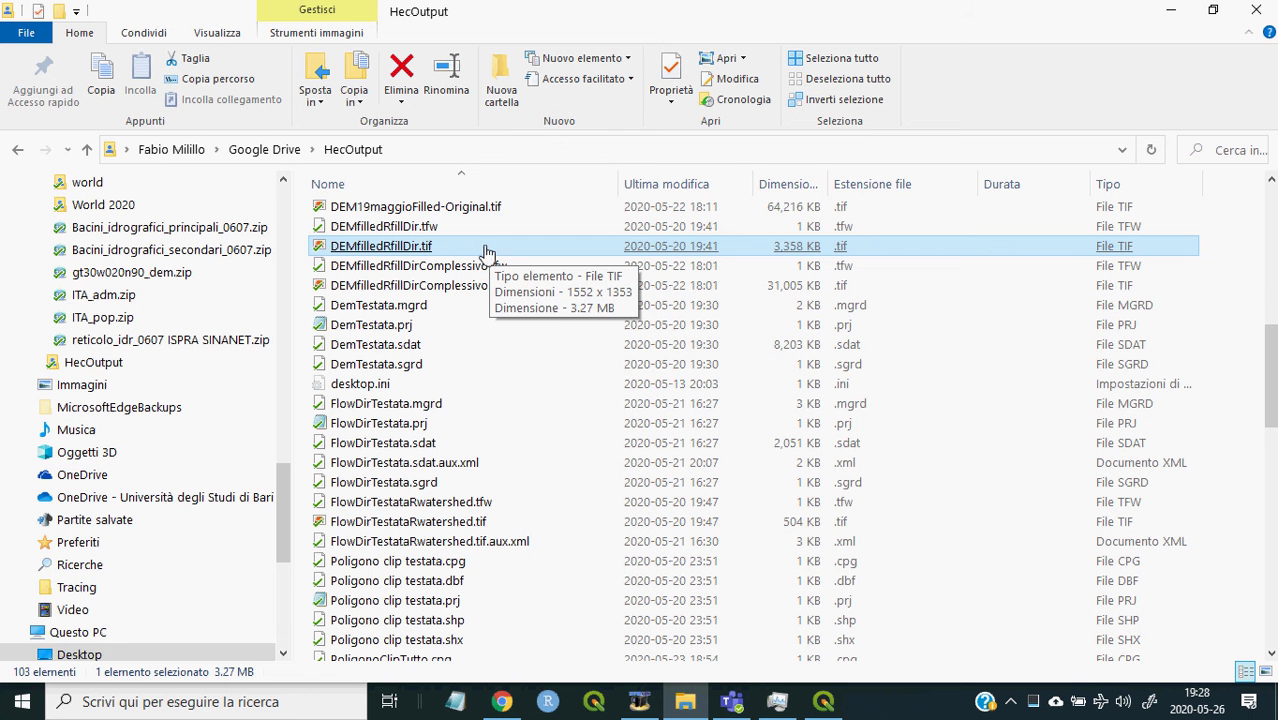
click(352, 305)
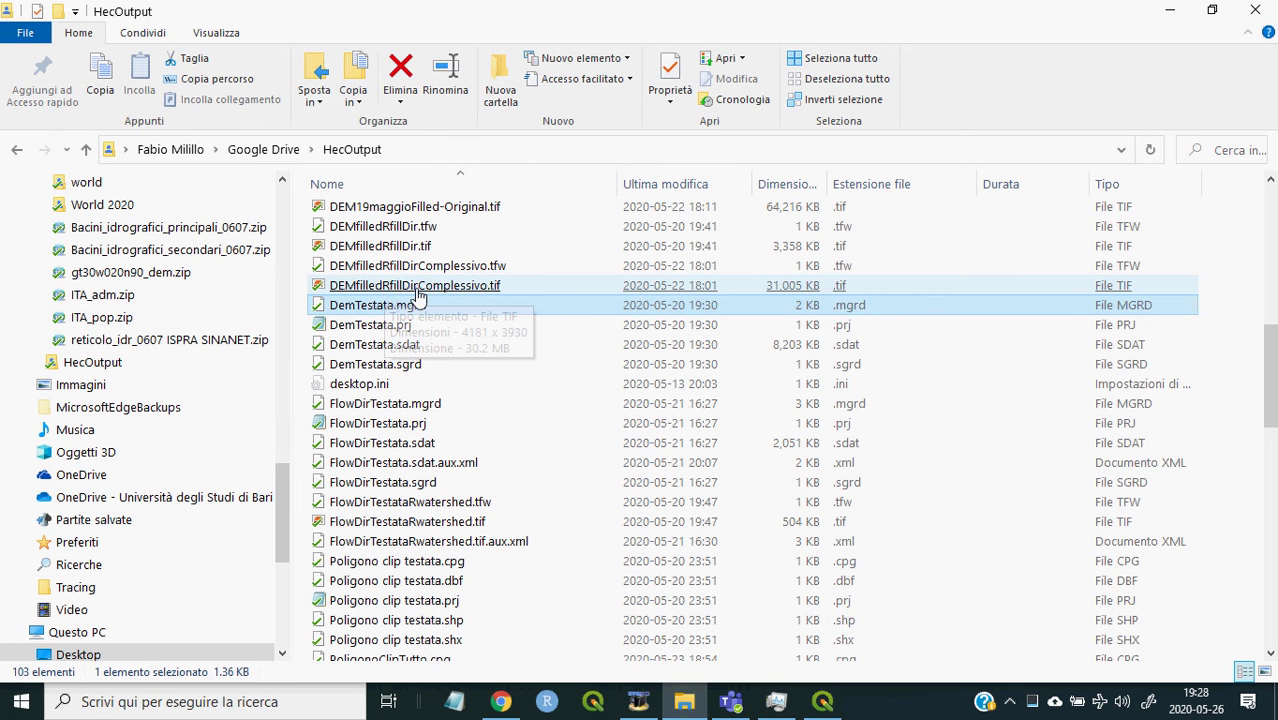
click(420, 287)
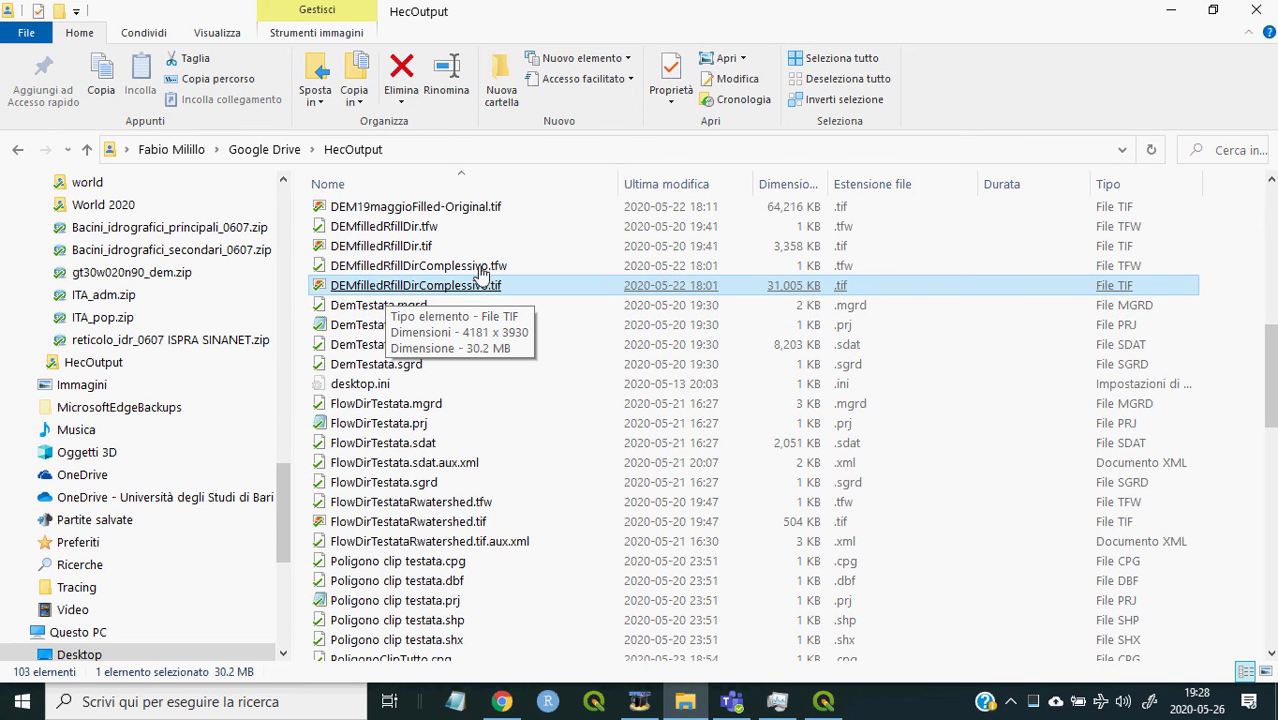
click(480, 268)
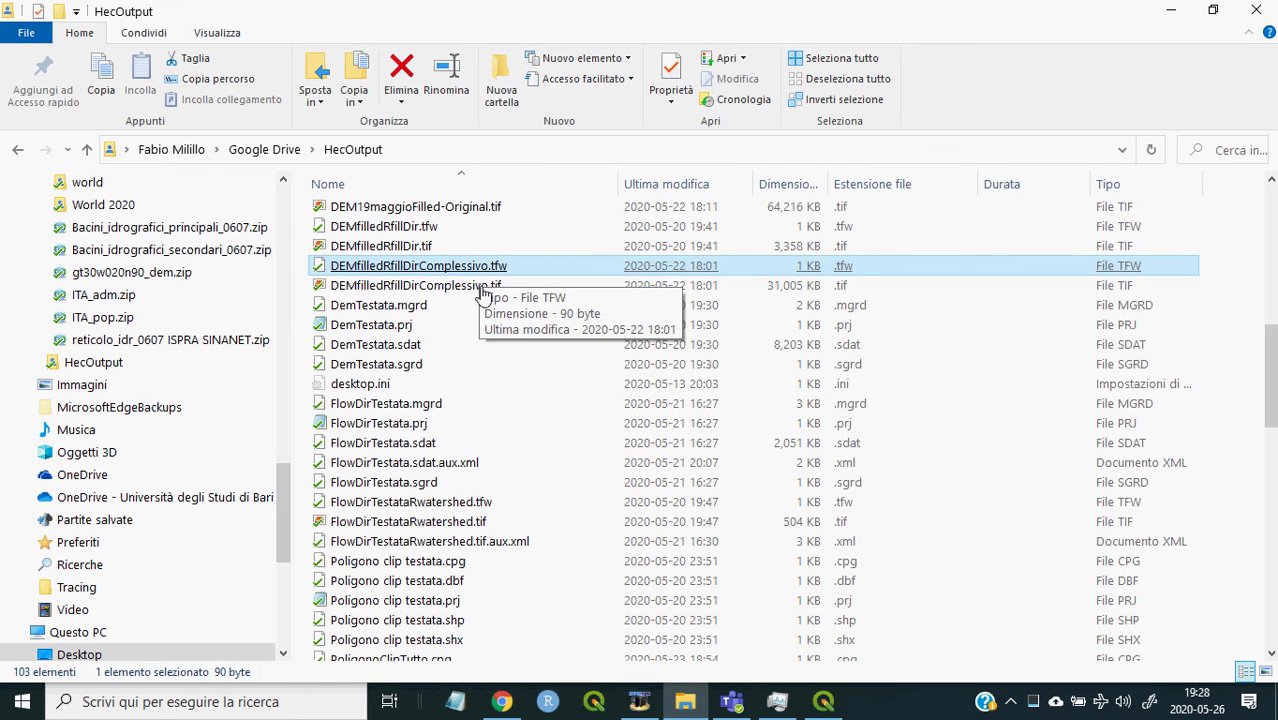
click(485, 290)
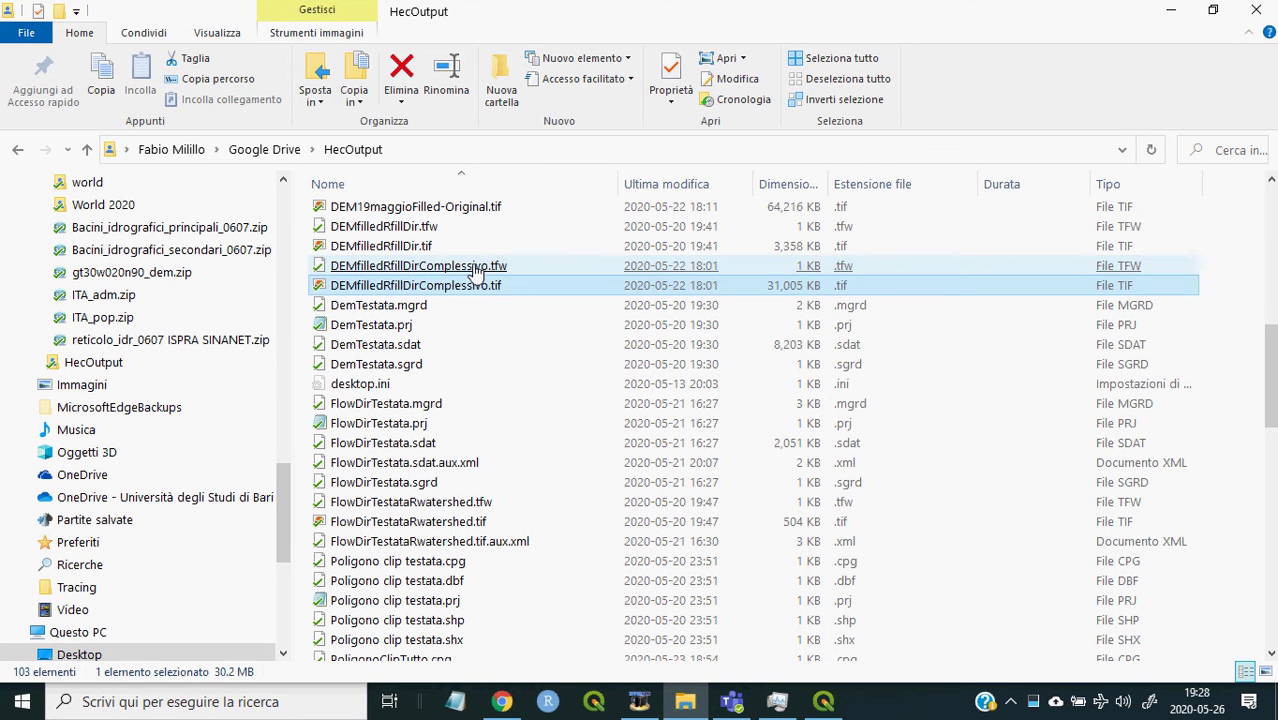
click(477, 271)
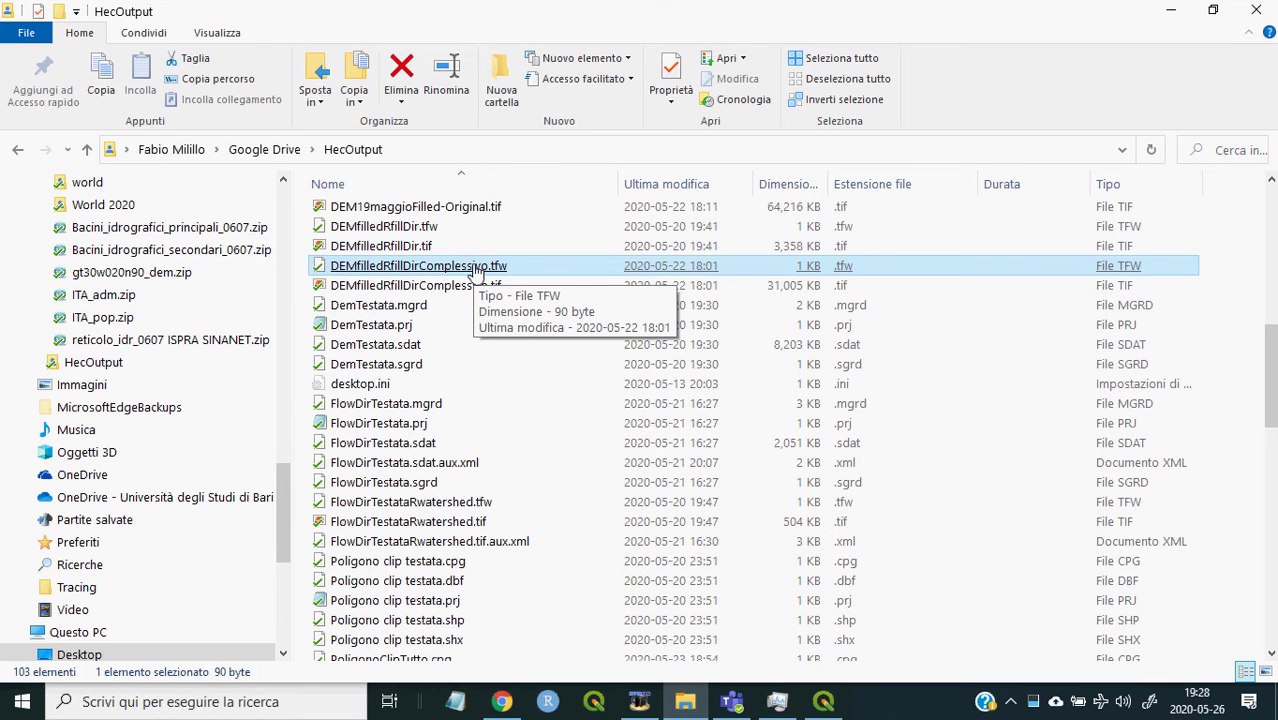
key(shift+Down)
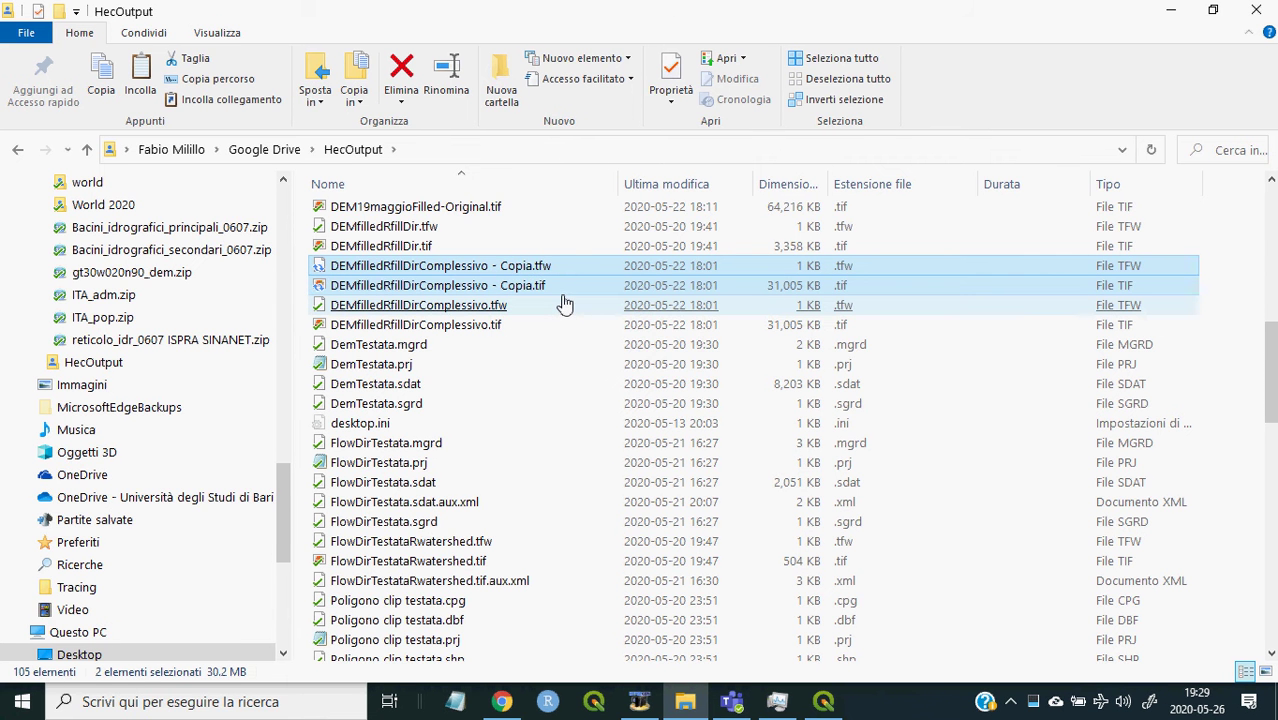
click(549, 305)
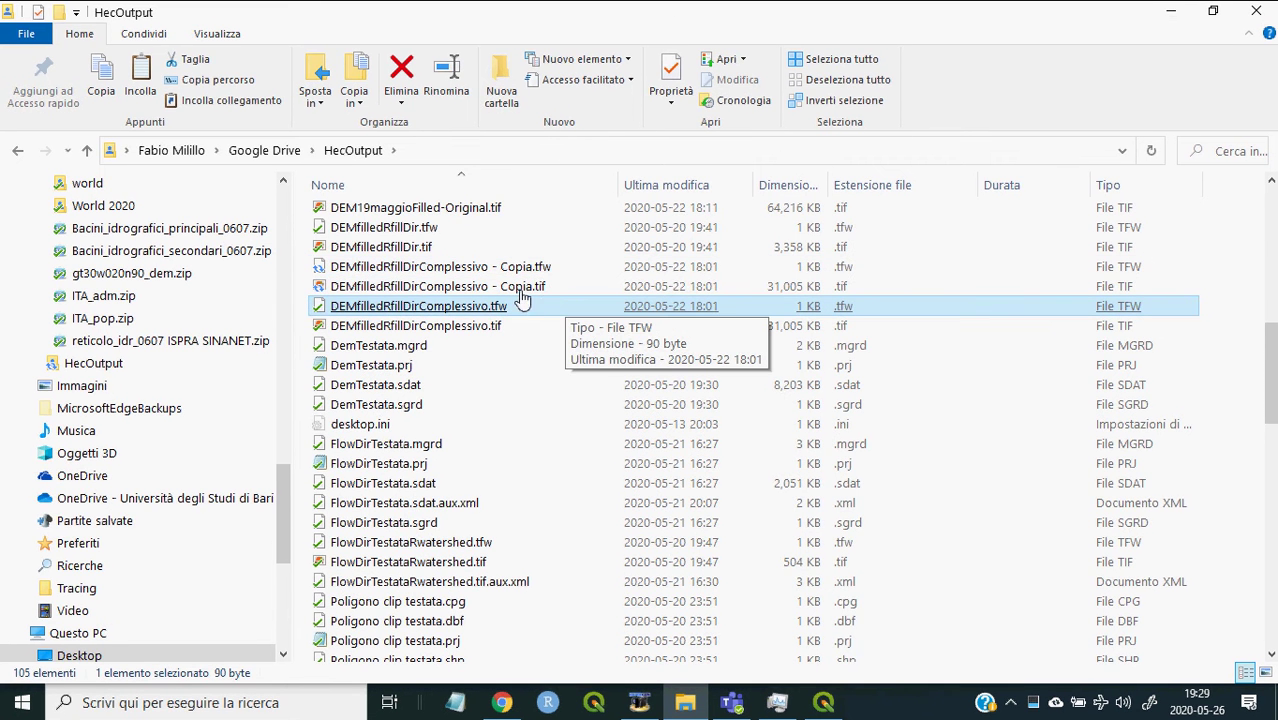
click(522, 290)
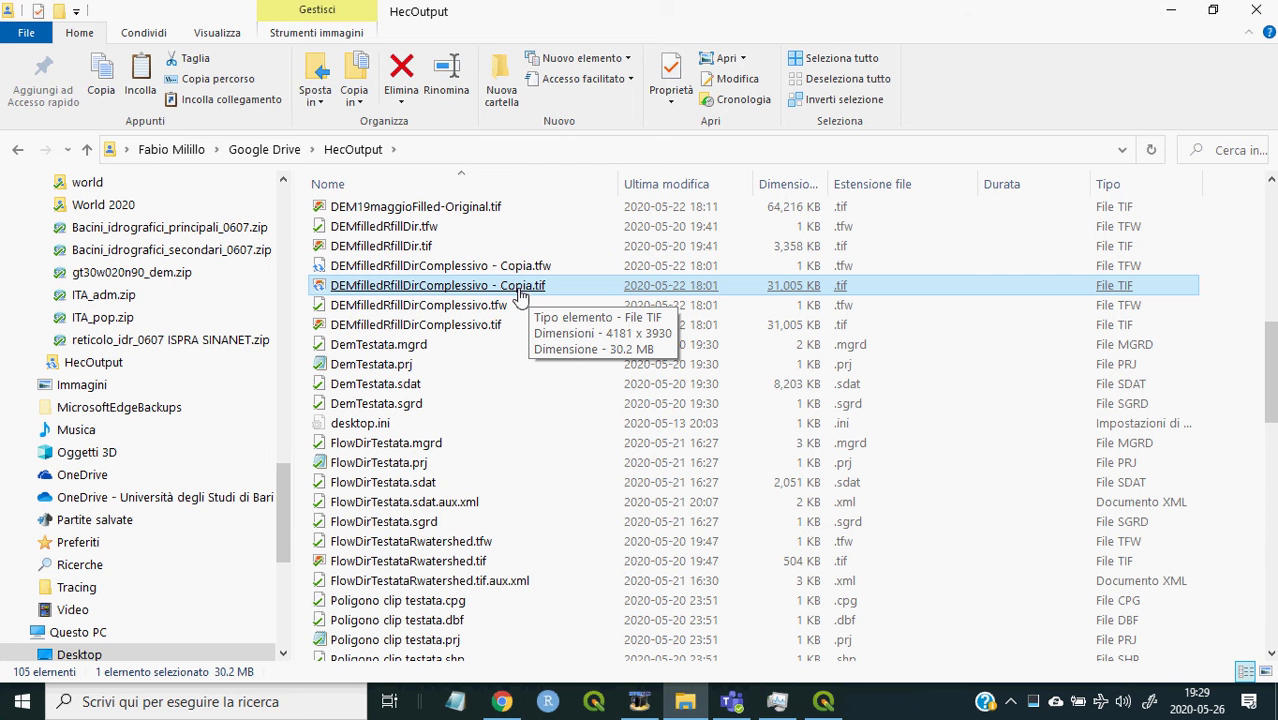
double_click(504, 288)
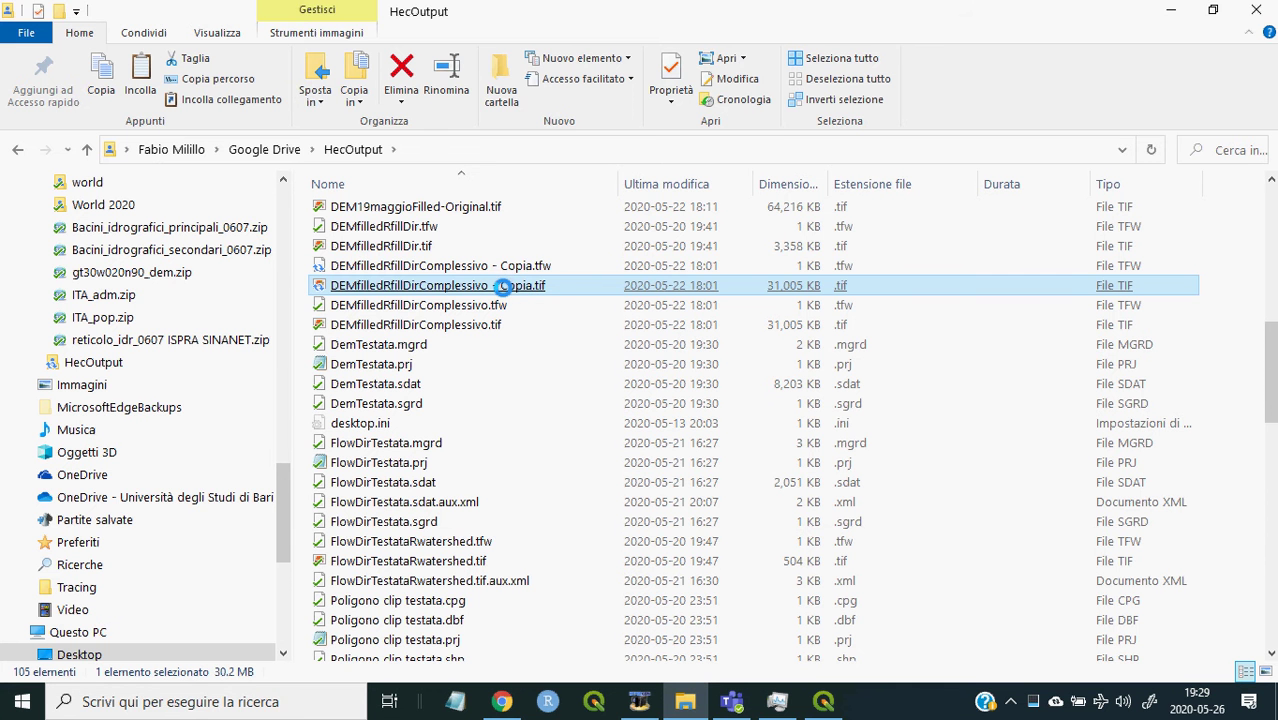
right_click(504, 288)
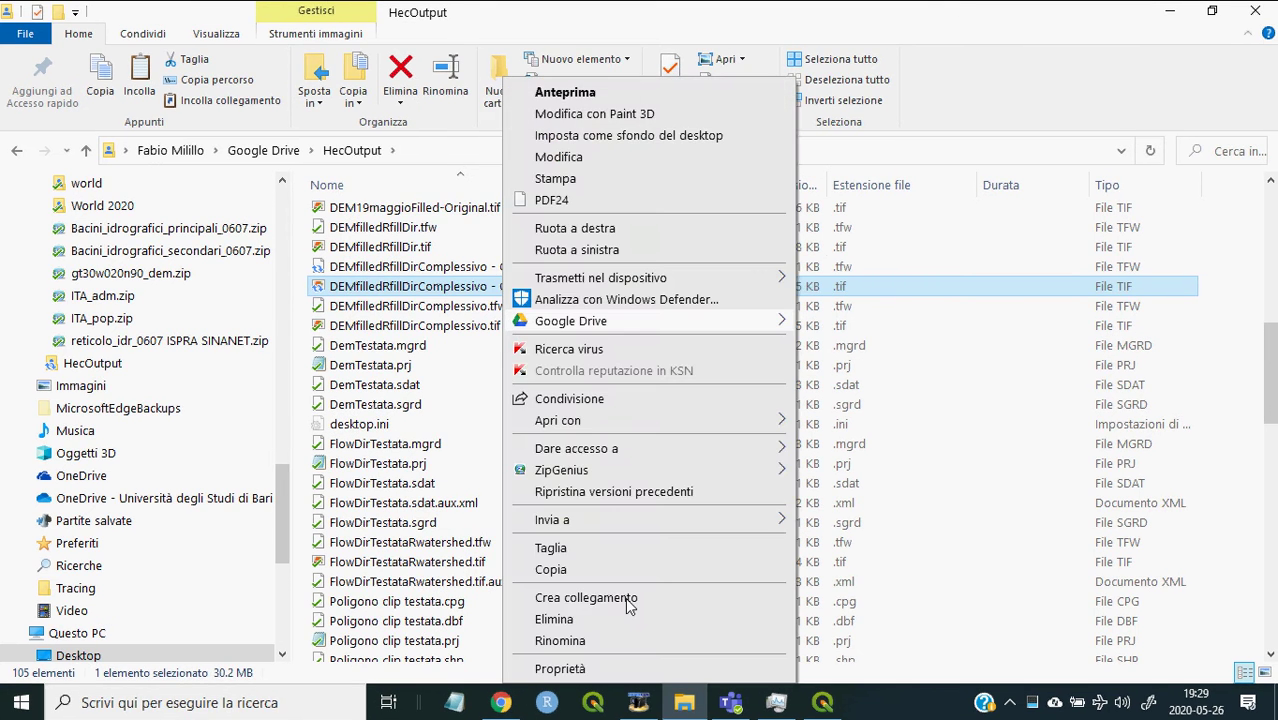
click(581, 640)
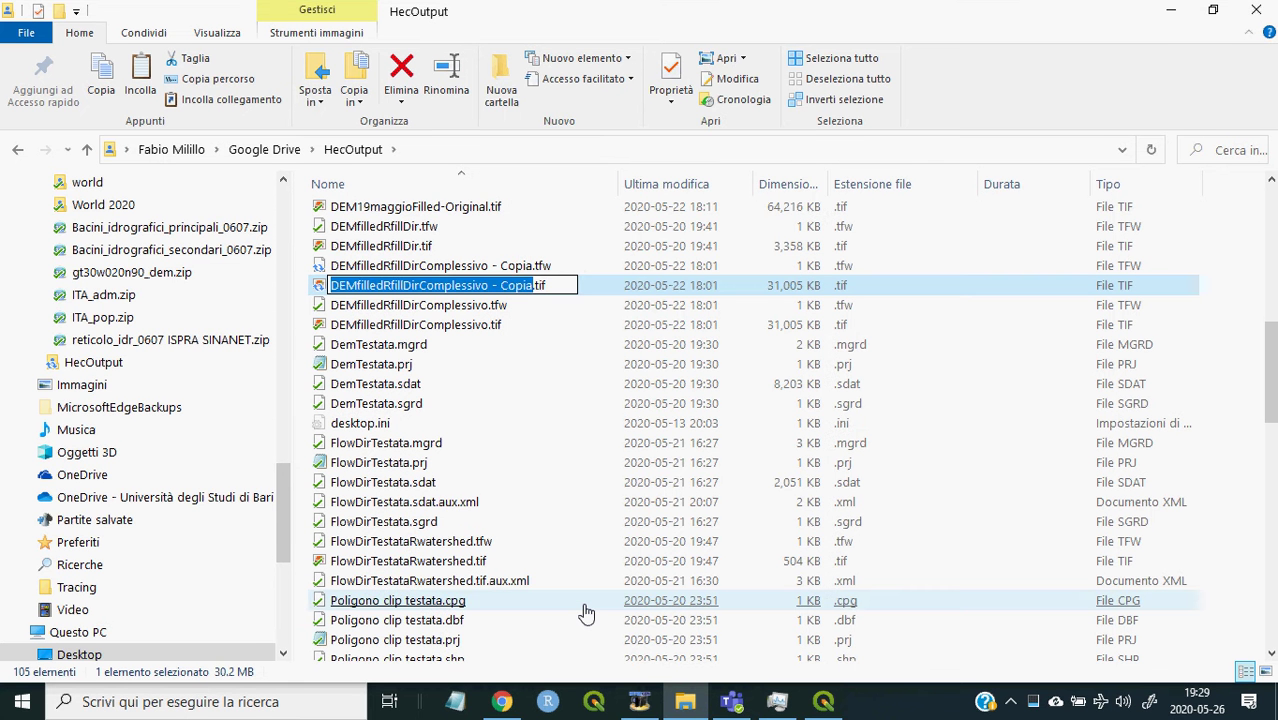
key(Right)
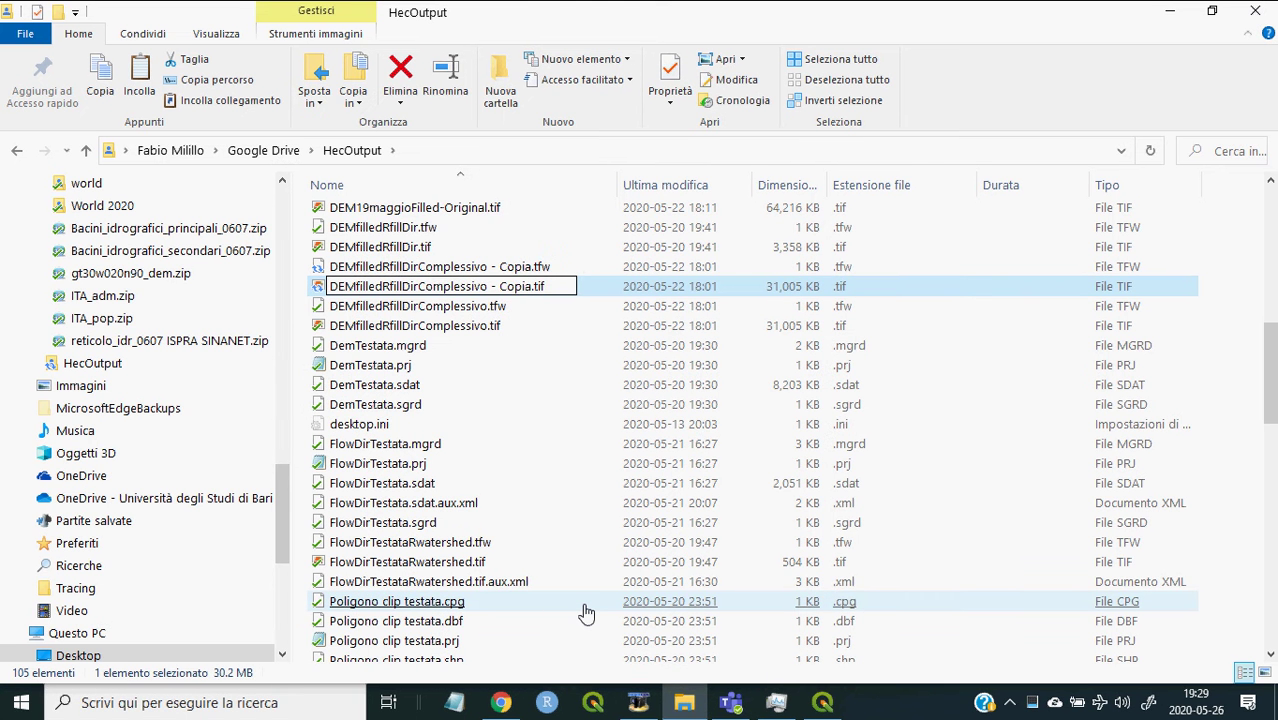
key(shift+Home)
key(Right)
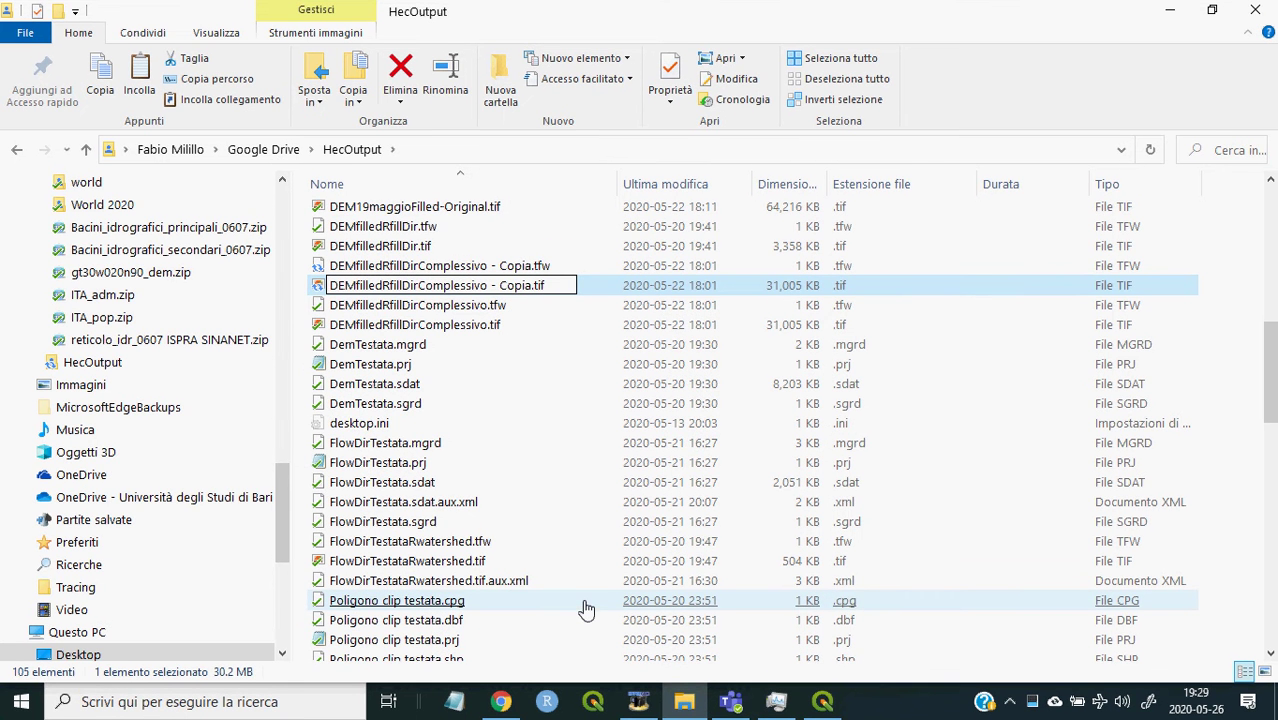
key(BackSpace)
key(BackSpace)
key(BackSpace)
key(BackSpace)
key(BackSpace)
key(BackSpace)
key(BackSpace)
key(BackSpace)
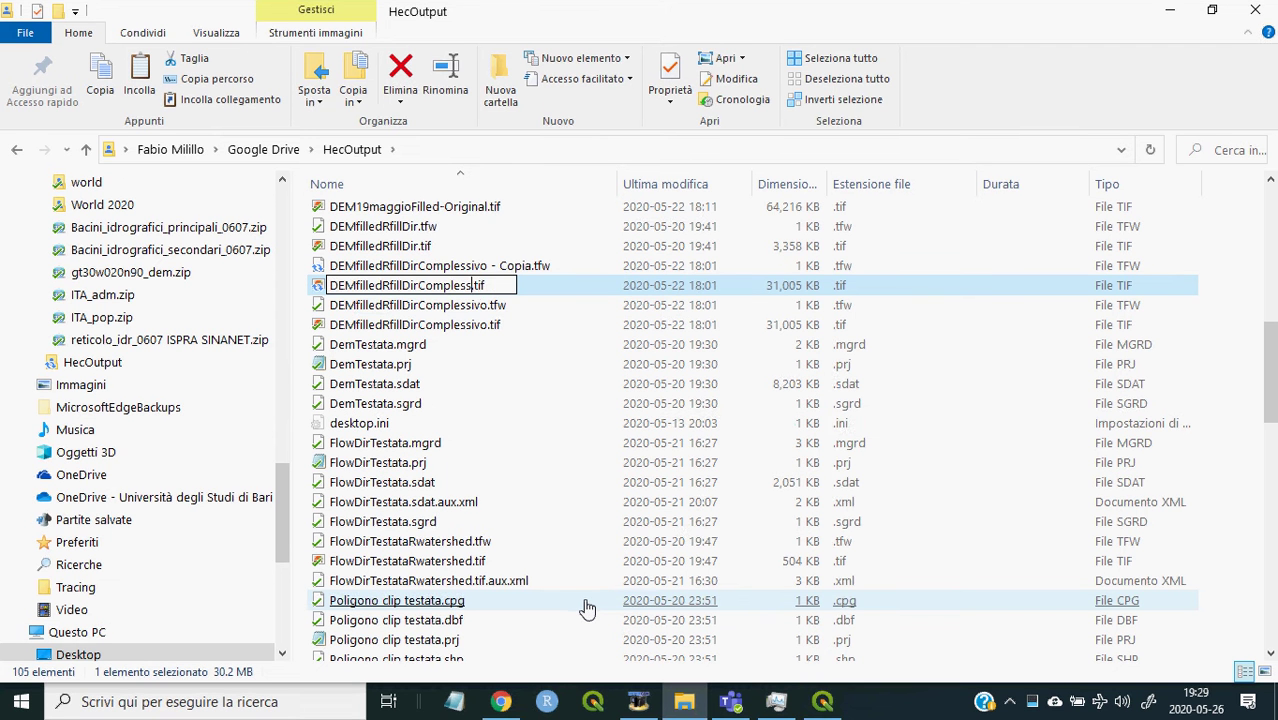
key(BackSpace)
key(BackSpace)
key(BackSpace)
key(BackSpace)
key(BackSpace)
key(BackSpace)
text(Serval)
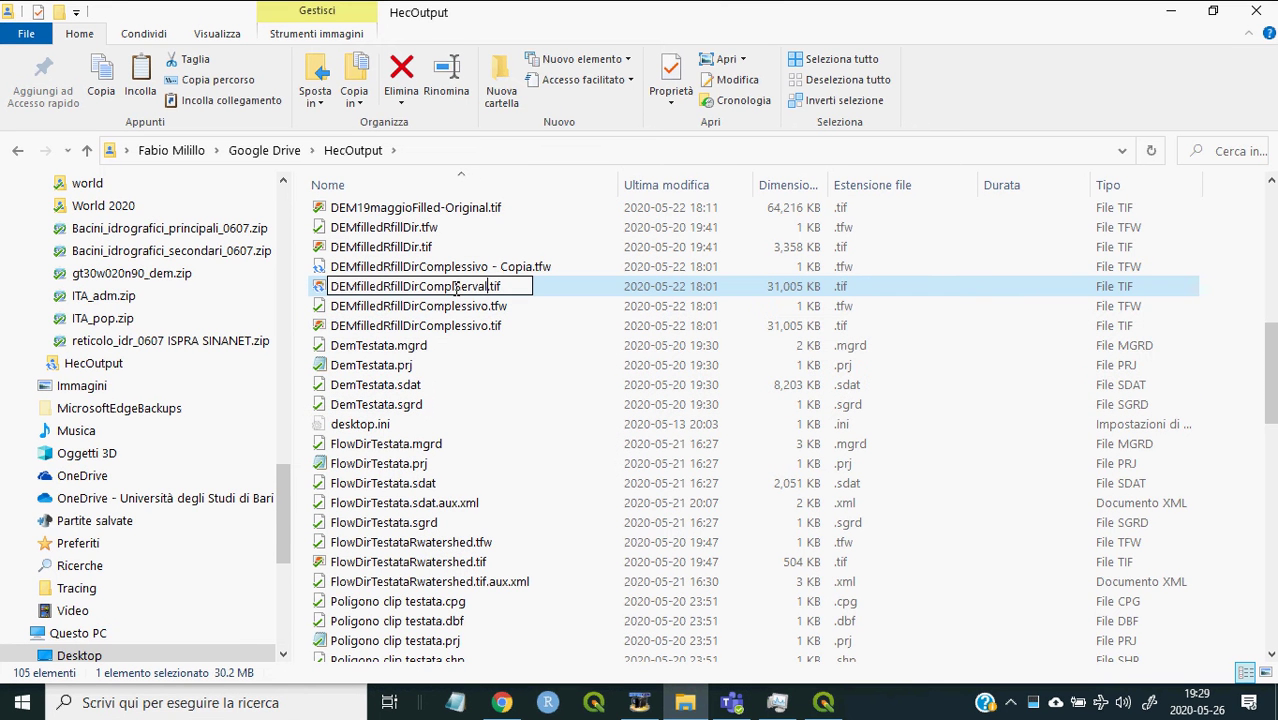
key(ctrl+a)
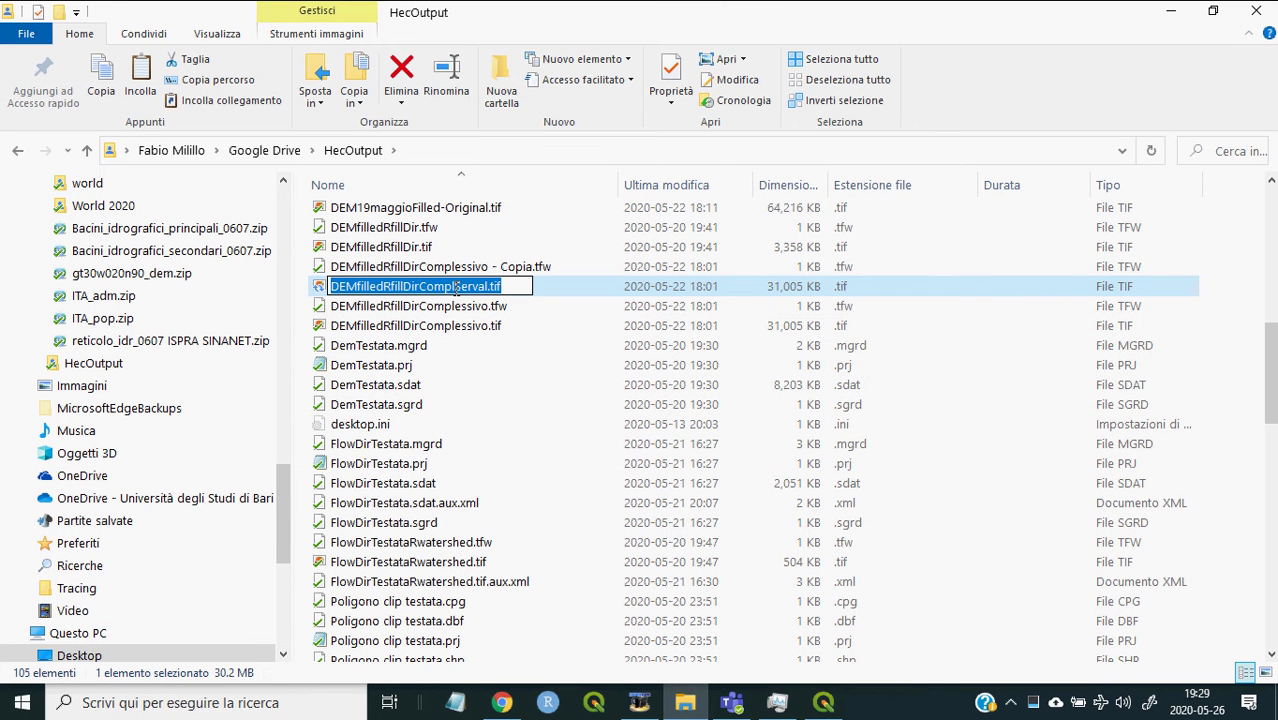
key(shift+Left)
key(shift+Left)
key(shift+Left)
key(shift+Left)
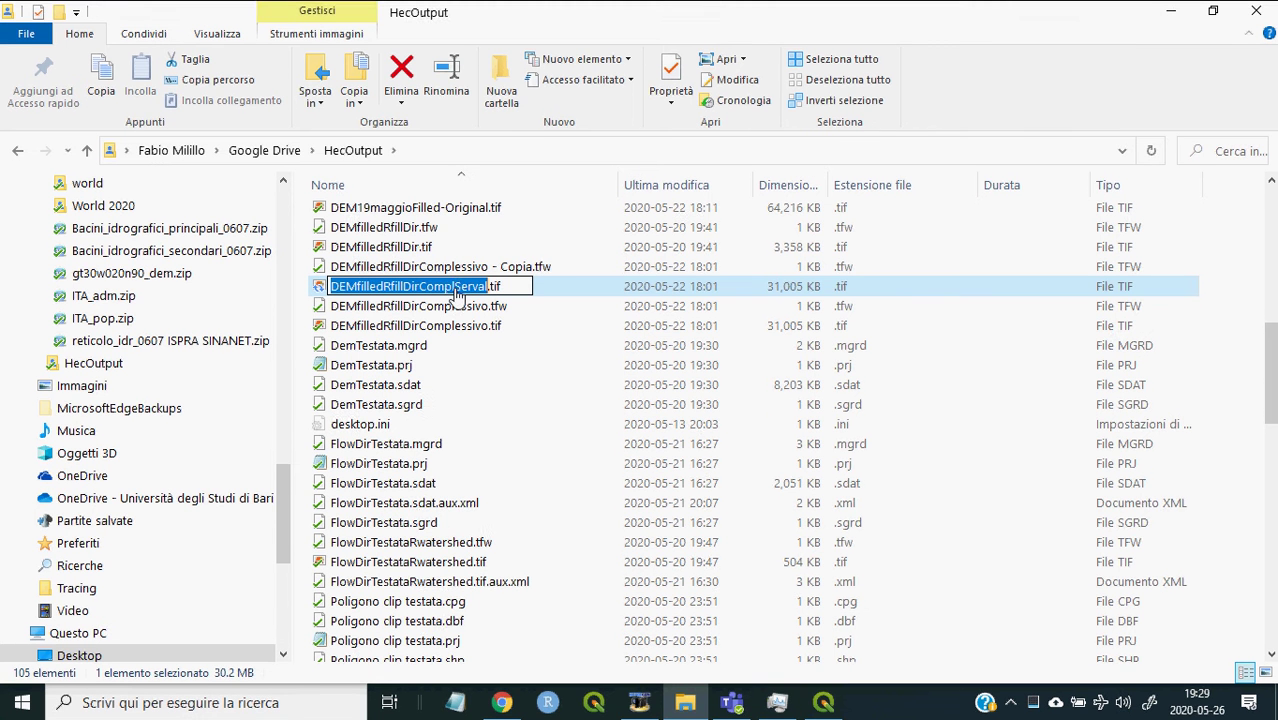
key(Escape)
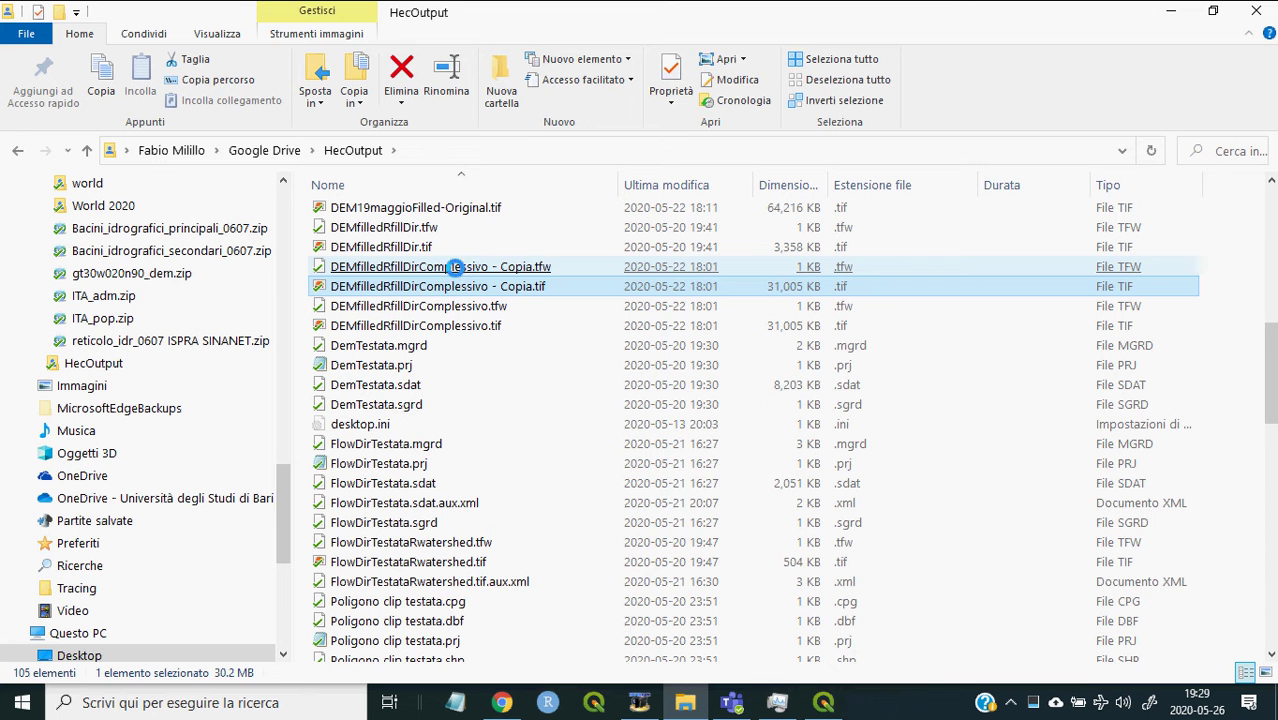
- Rename the duplicated world file as DEMfilledRfillDirComplServal.tfw
click(455, 267)
right_click(456, 266)
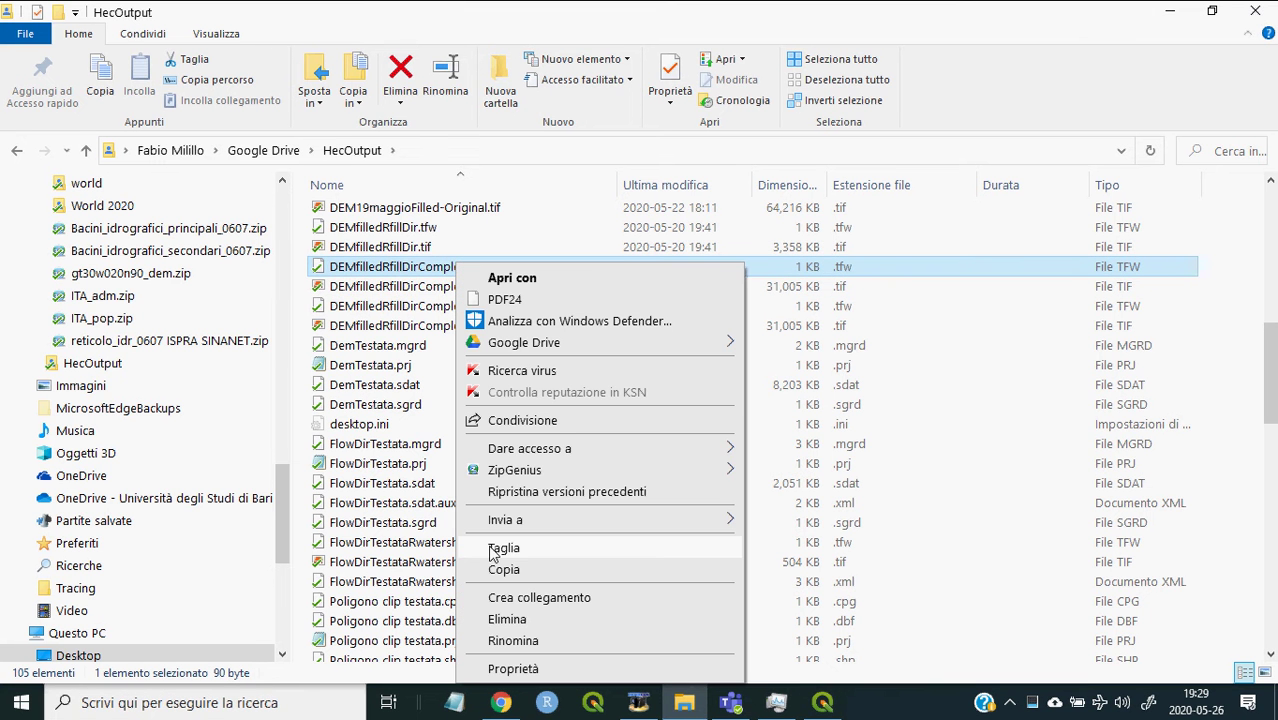
click(521, 641)
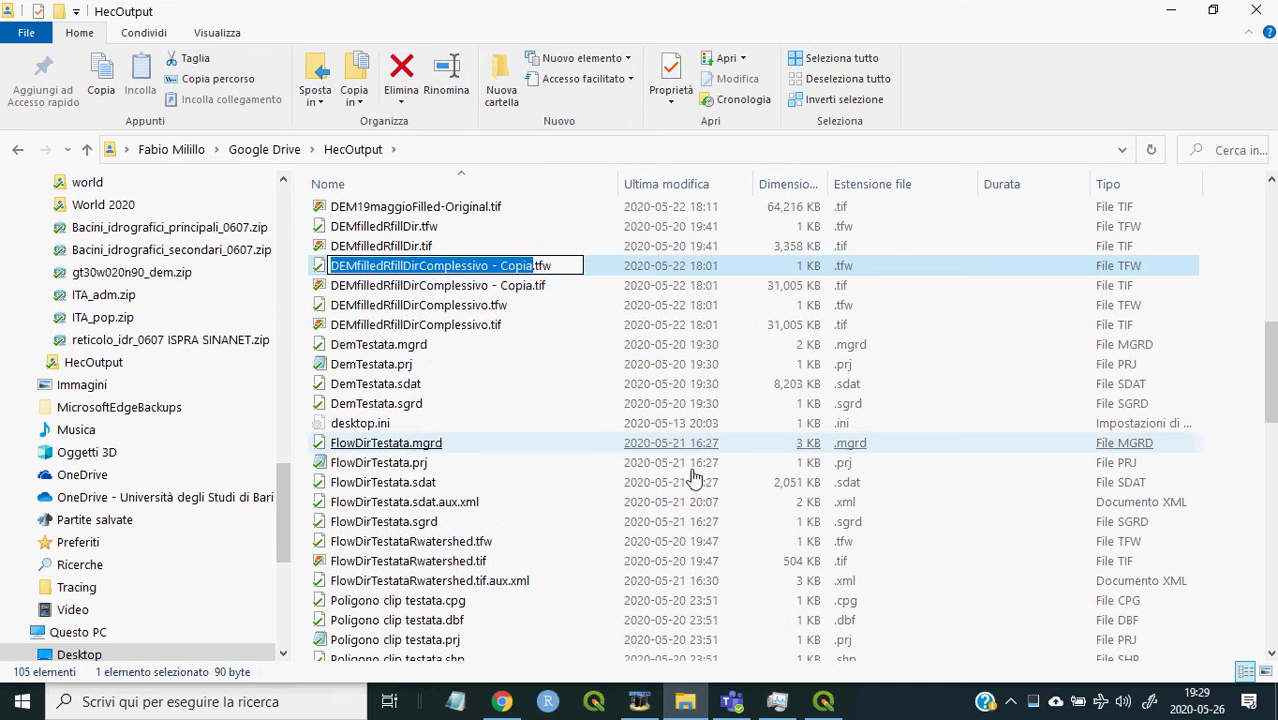
key(Right)
key(BackSpace)
key(BackSpace)
key(BackSpace)
key(BackSpace)
key(BackSpace)
key(BackSpace)
key(BackSpace)
key(BackSpace)
key(BackSpace)
key(BackSpace)
key(BackSpace)
key(BackSpace)
key(BackSpace)
key(BackSpace)
text(Serval)
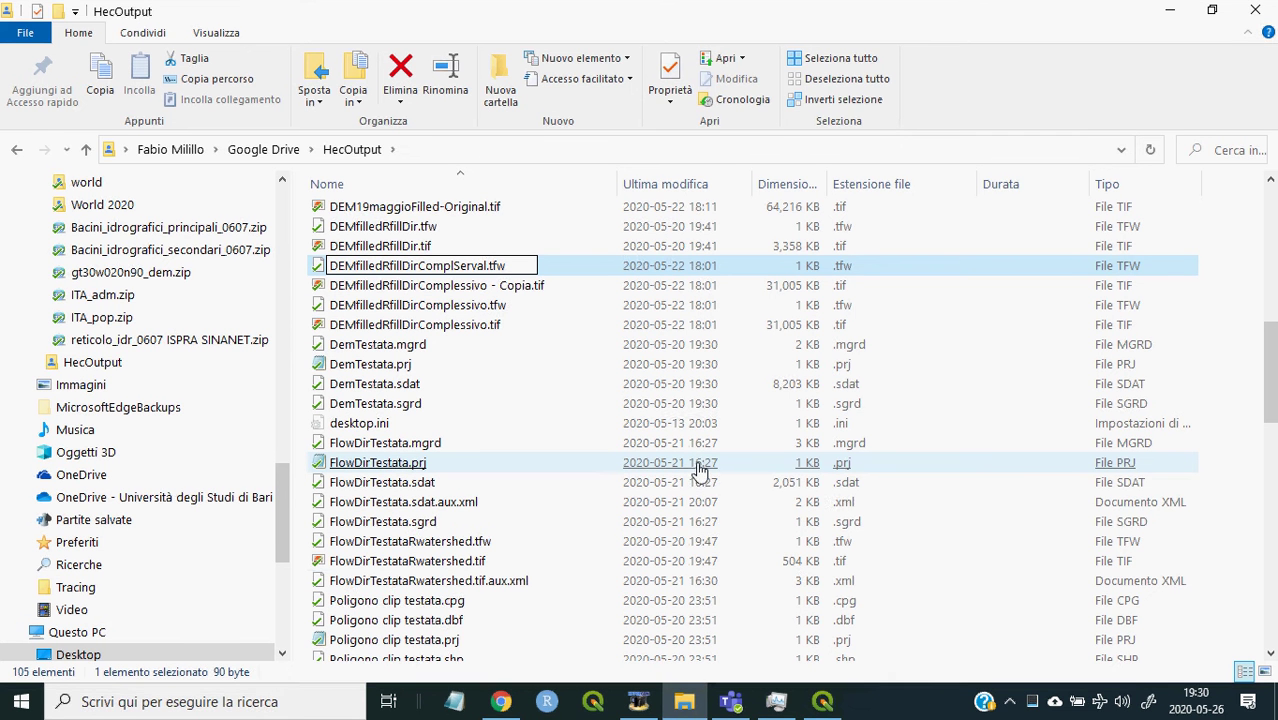
key(Return)
- Rename the duplicated raster file as DEMfilledRfillDirComplServal.tif, matching its world file
click(440, 350)
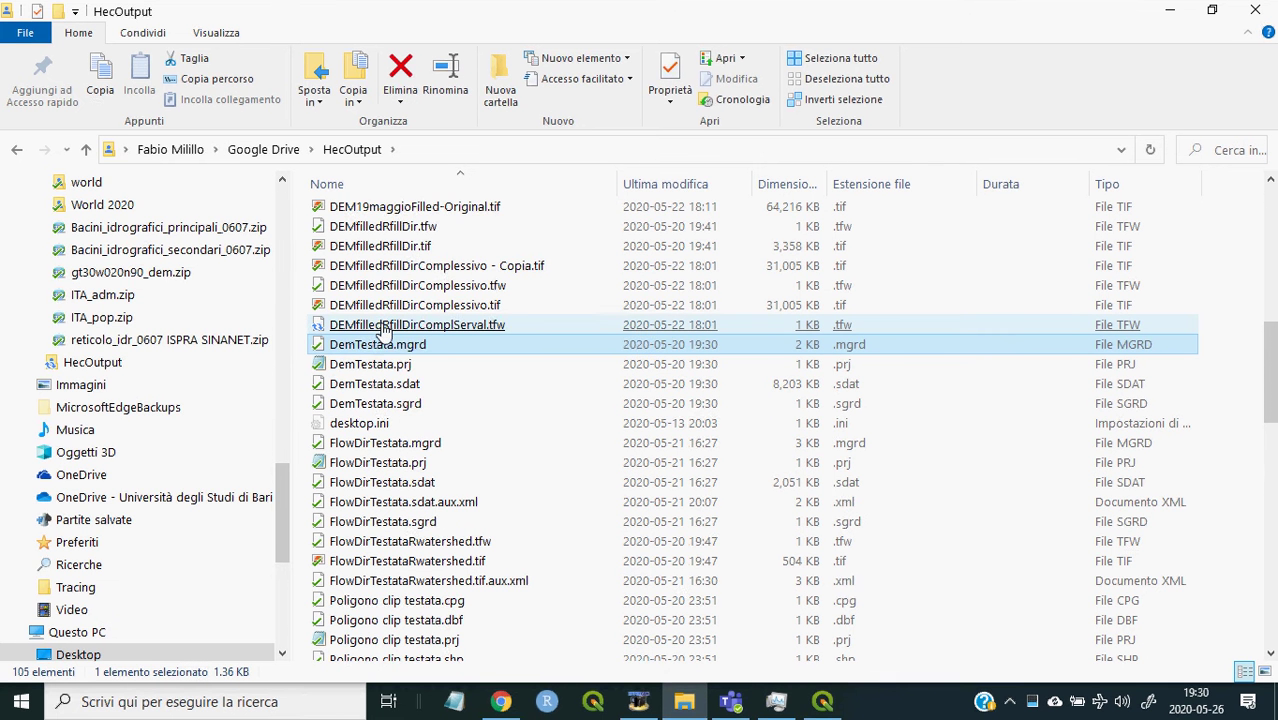
click(405, 270)
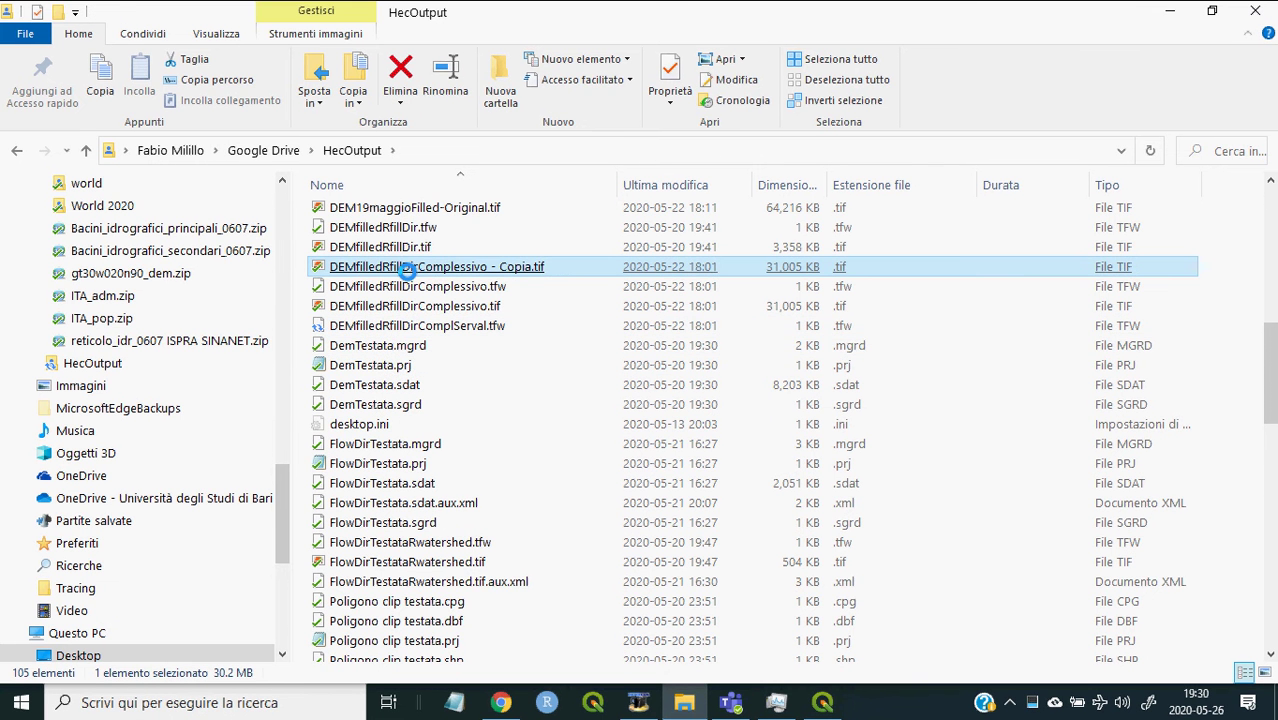
right_click(407, 270)
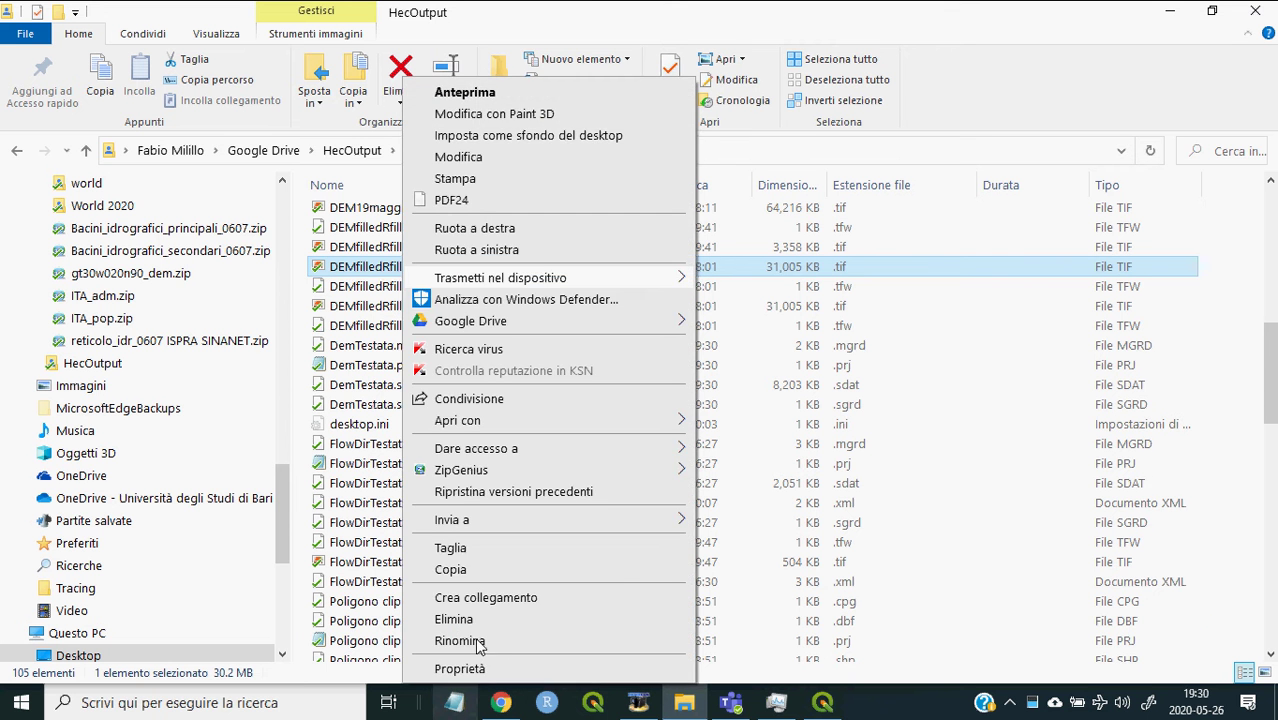
click(459, 641)
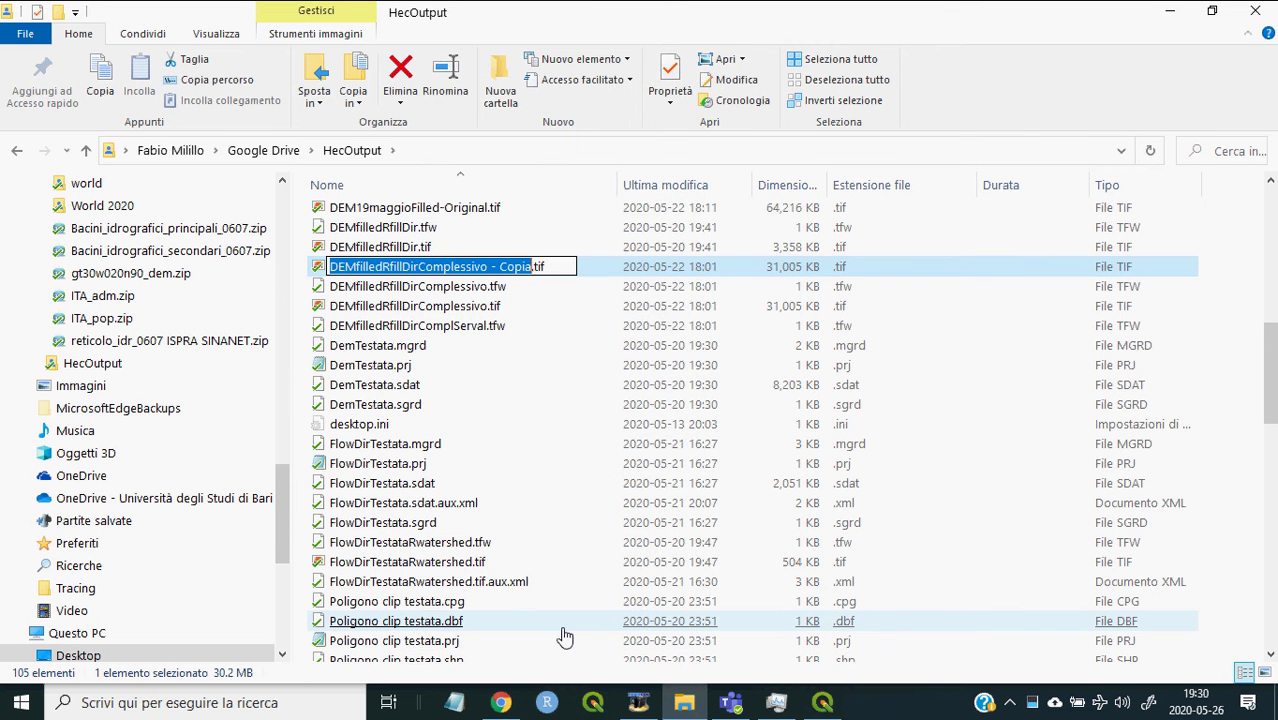
text(DEMfilledRfillDirComplServal)
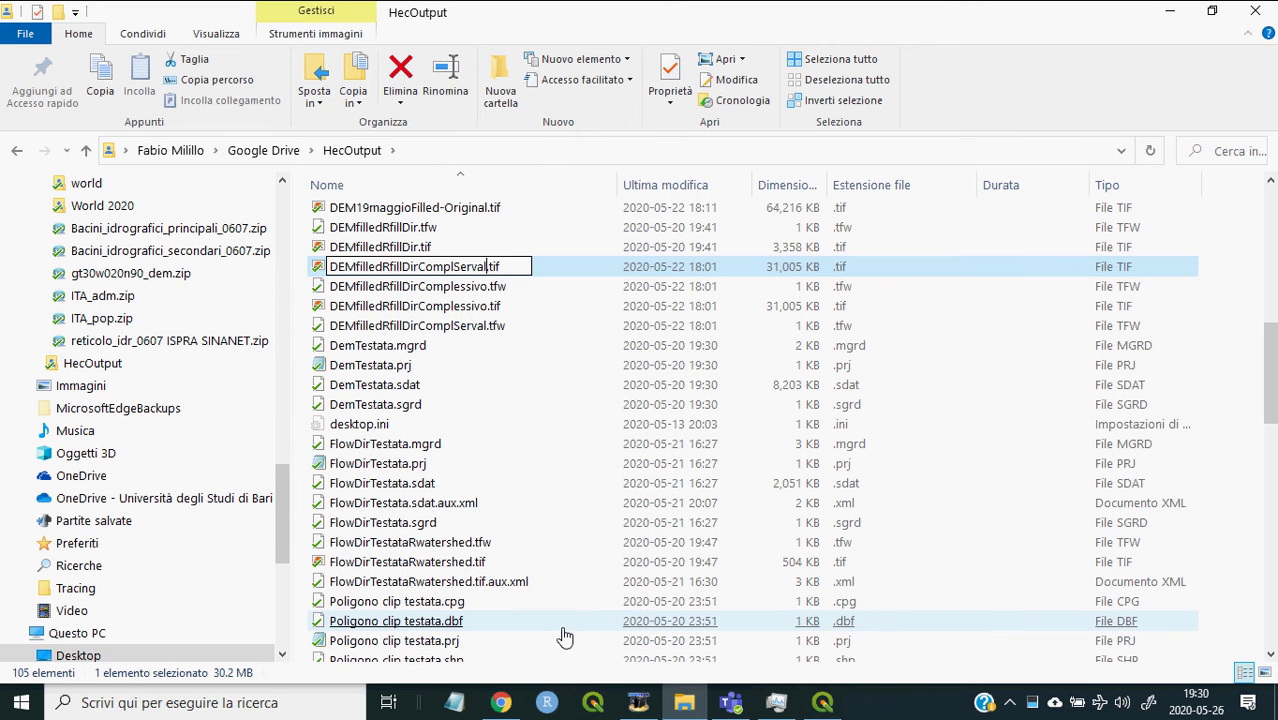
key(Return)
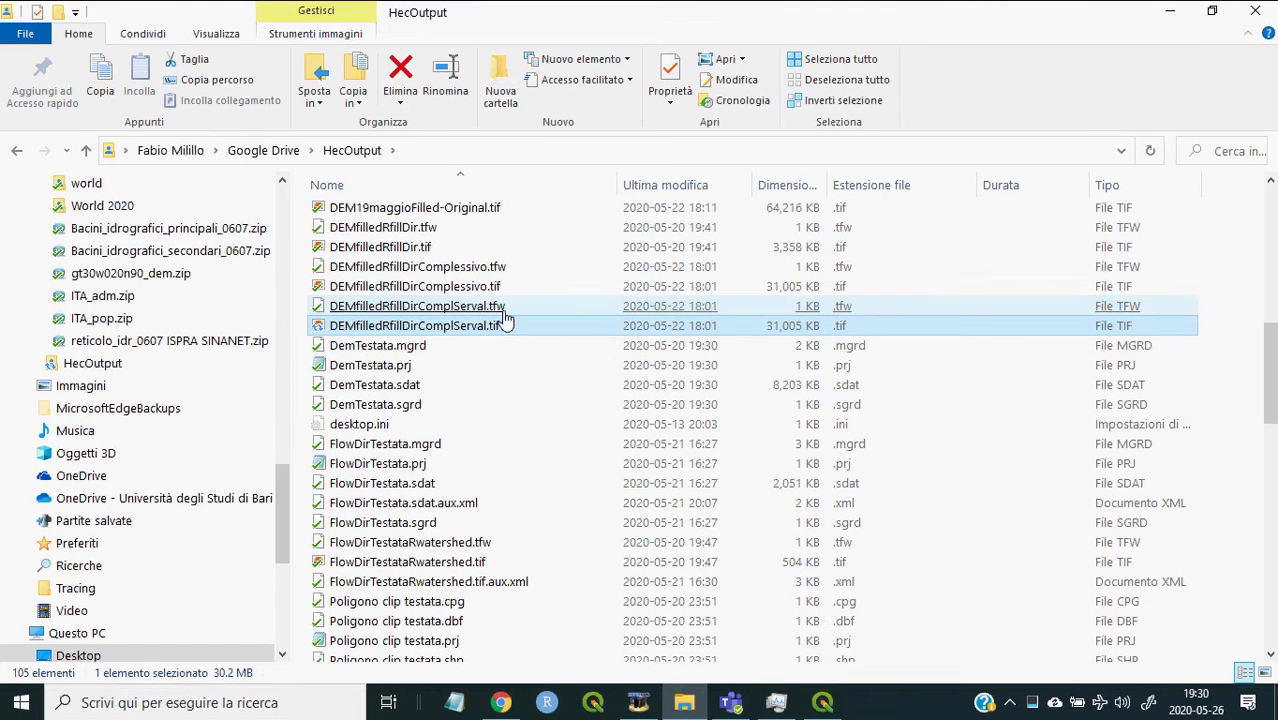
click(504, 310)
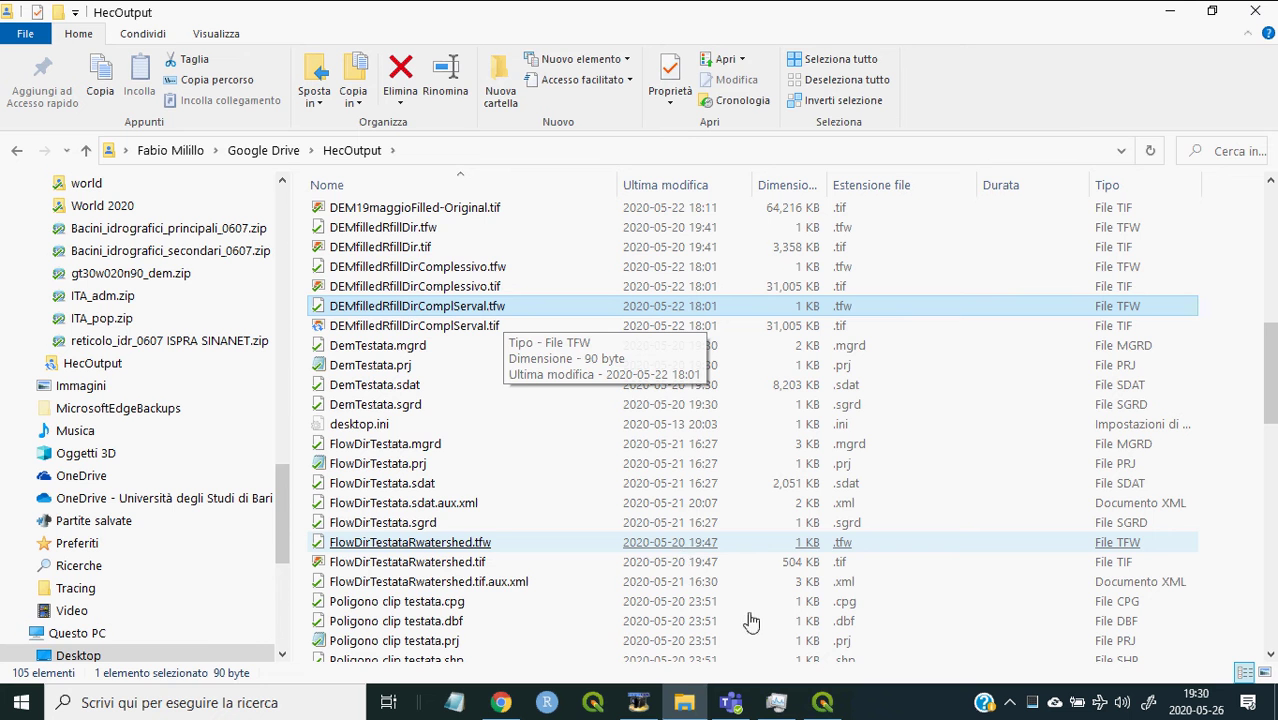
- Switch to QGIS and start adding a raster layer inside the DEMregione group
click(820, 704)
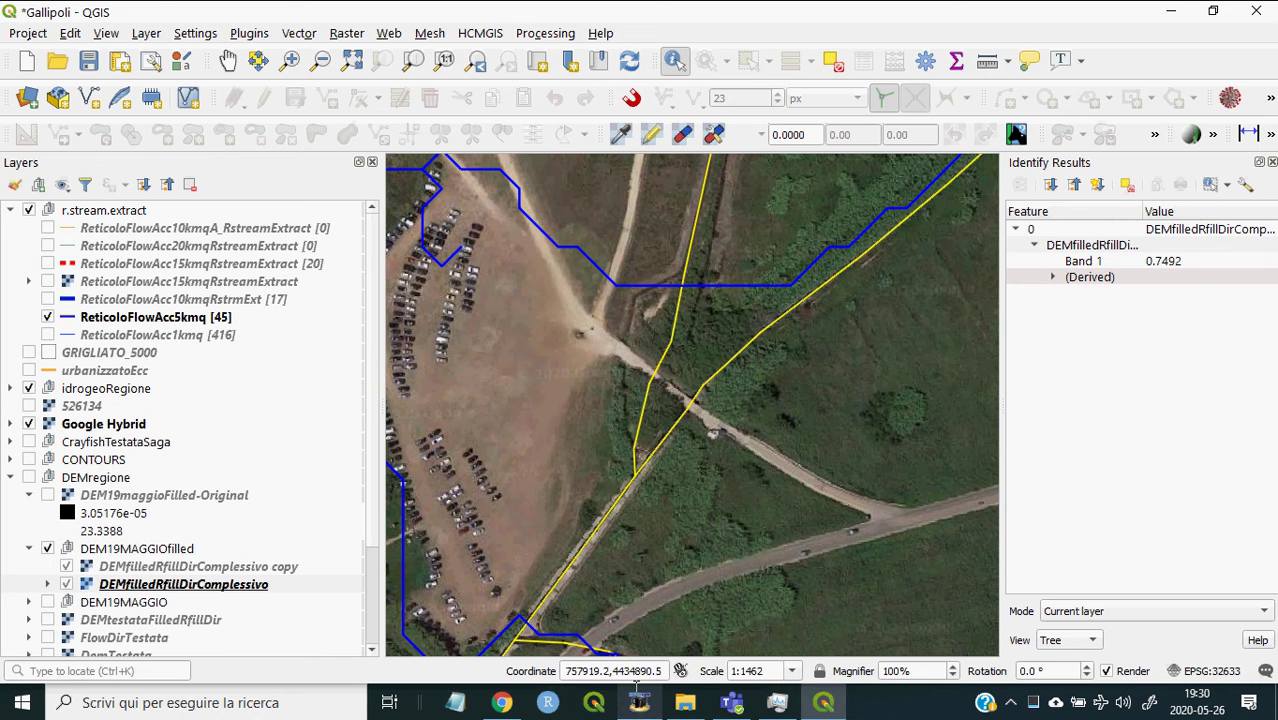
click(637, 700)
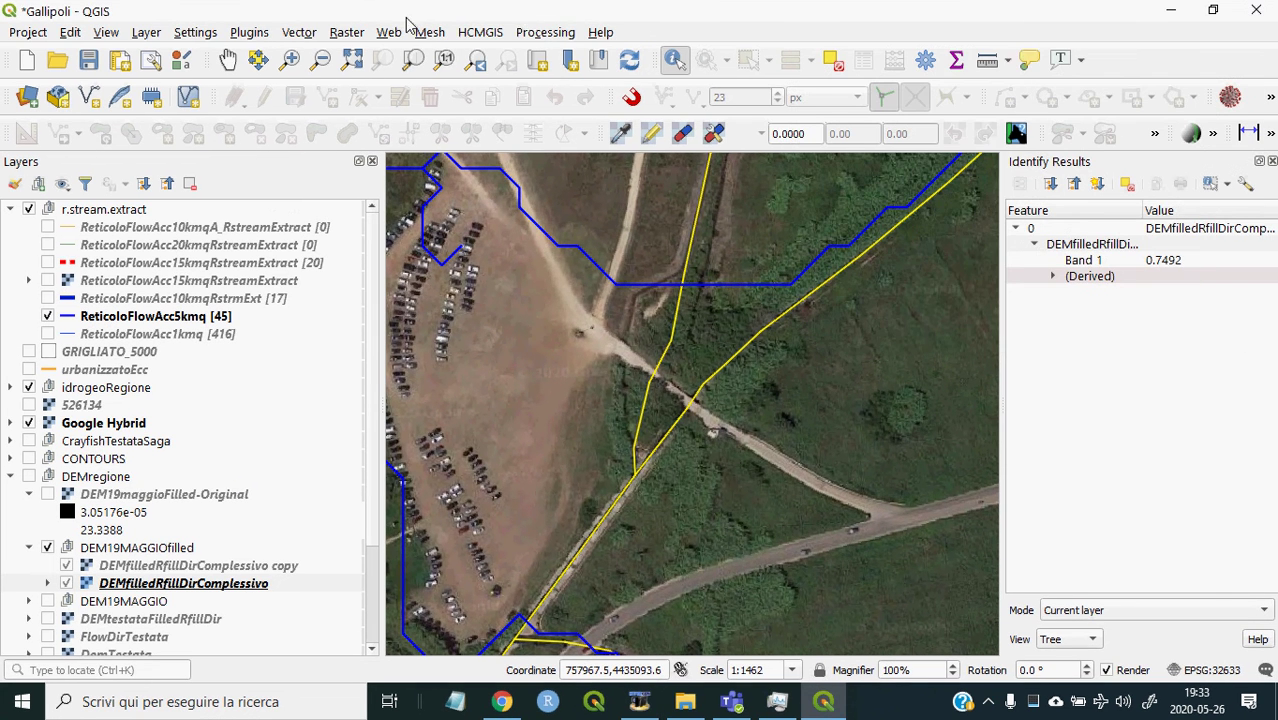
click(145, 33)
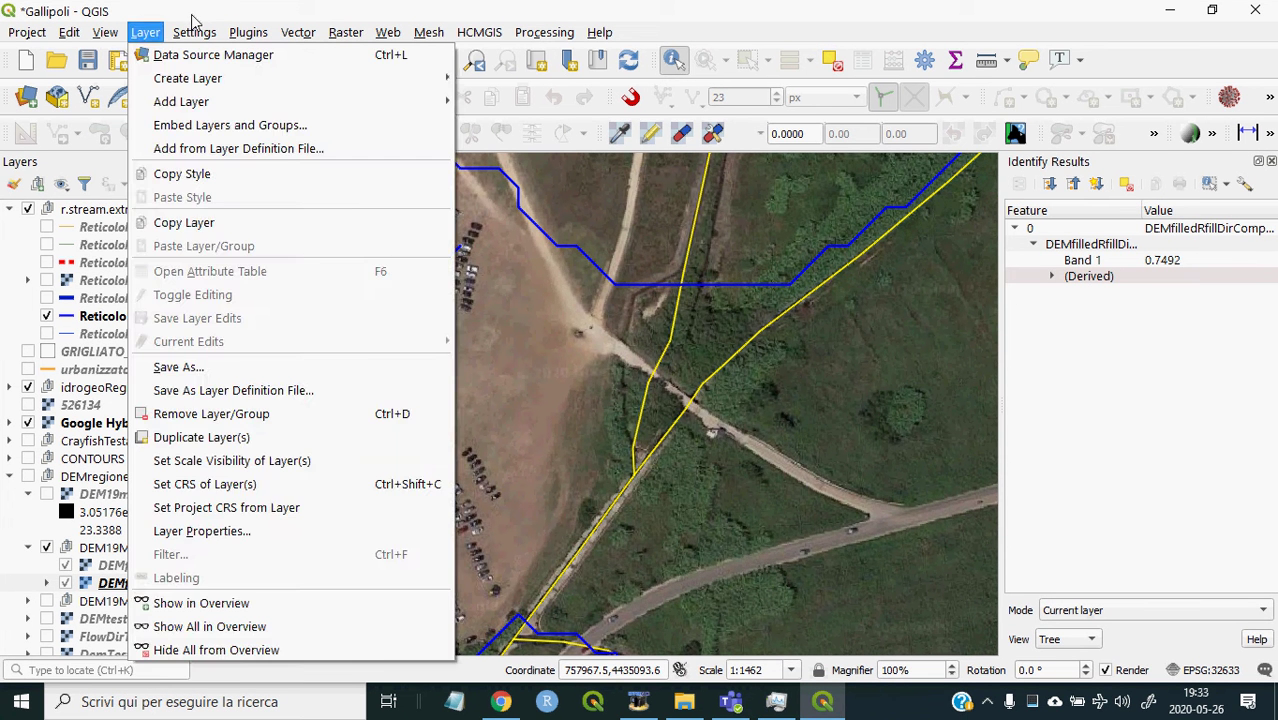
click(193, 22)
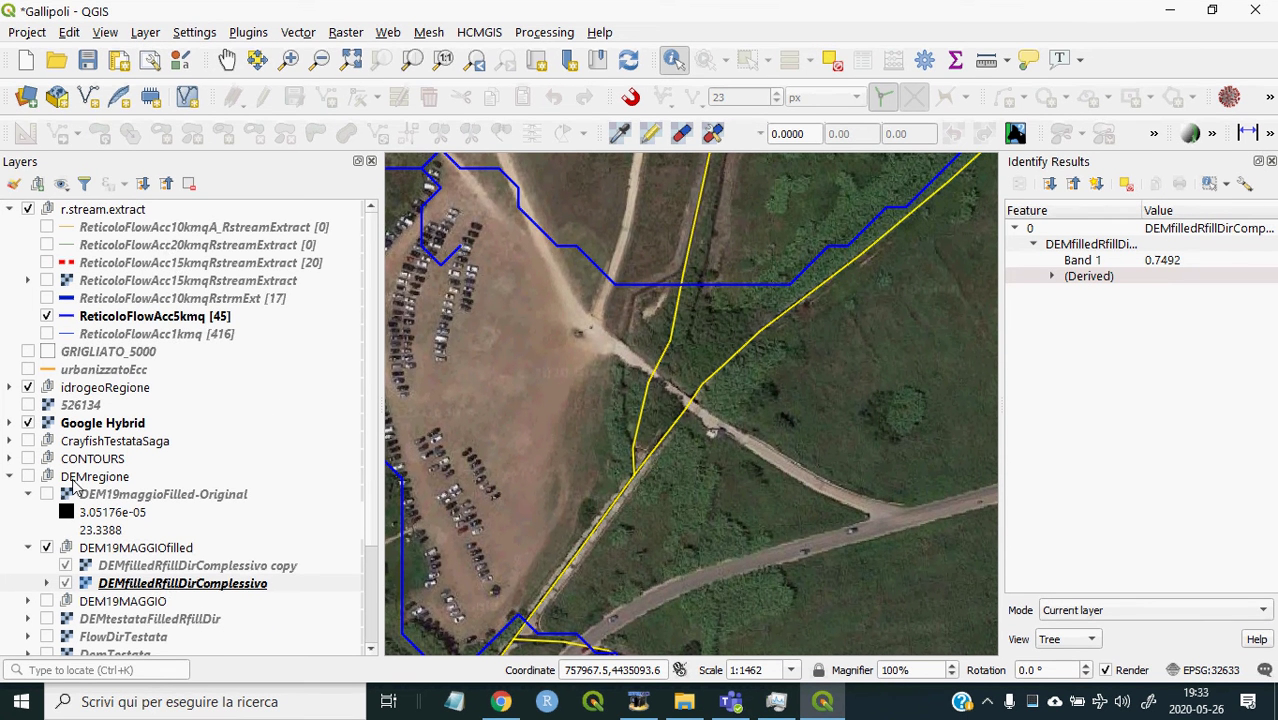
click(88, 480)
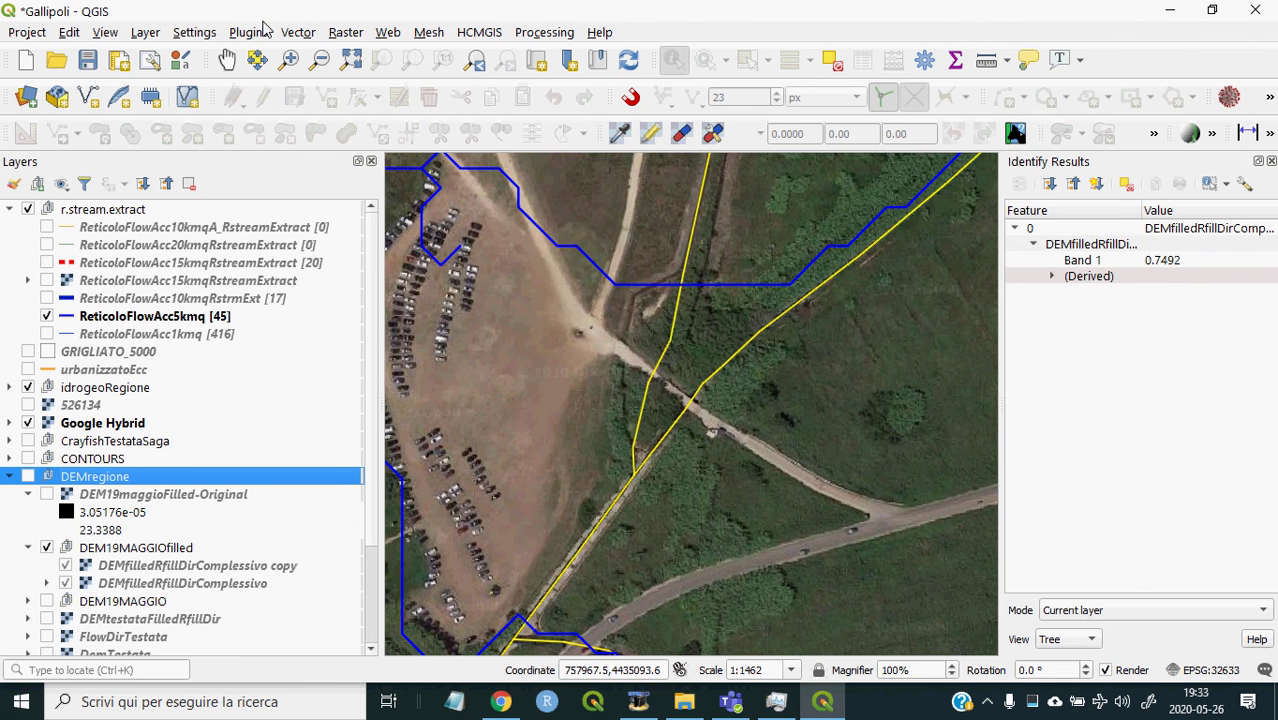
click(146, 32)
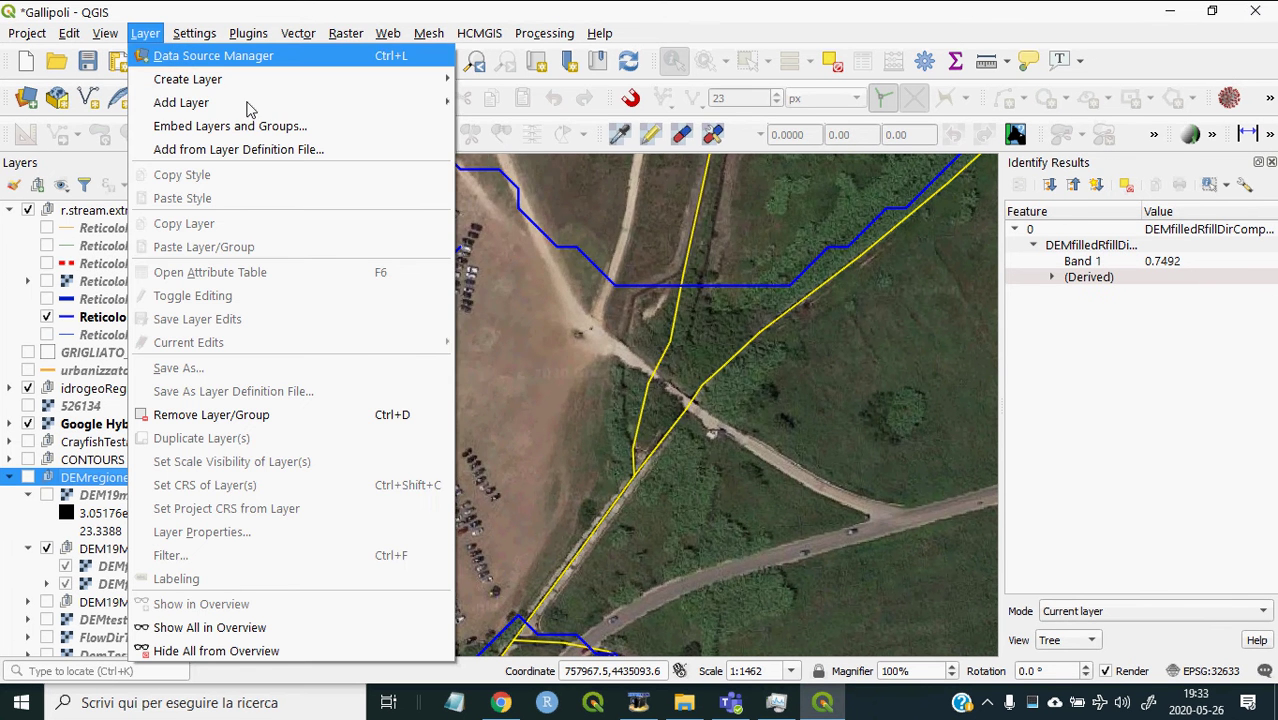
mouse_move(310, 104)
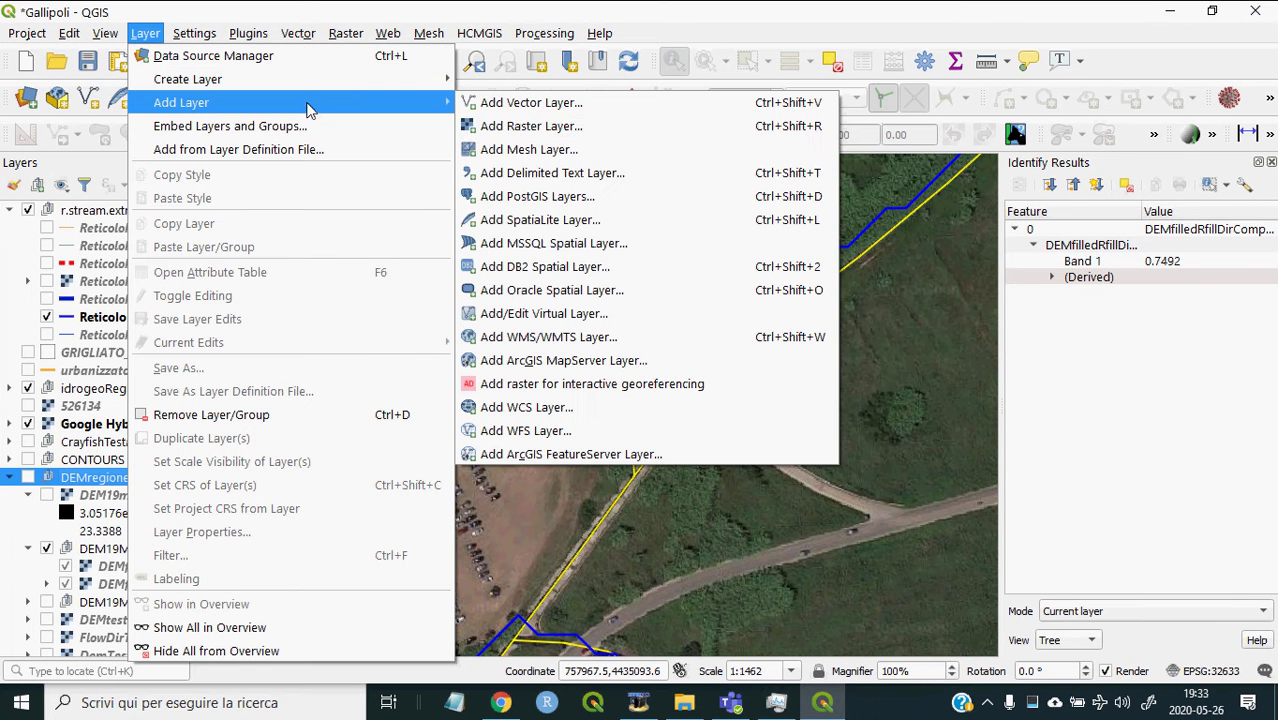
click(502, 127)
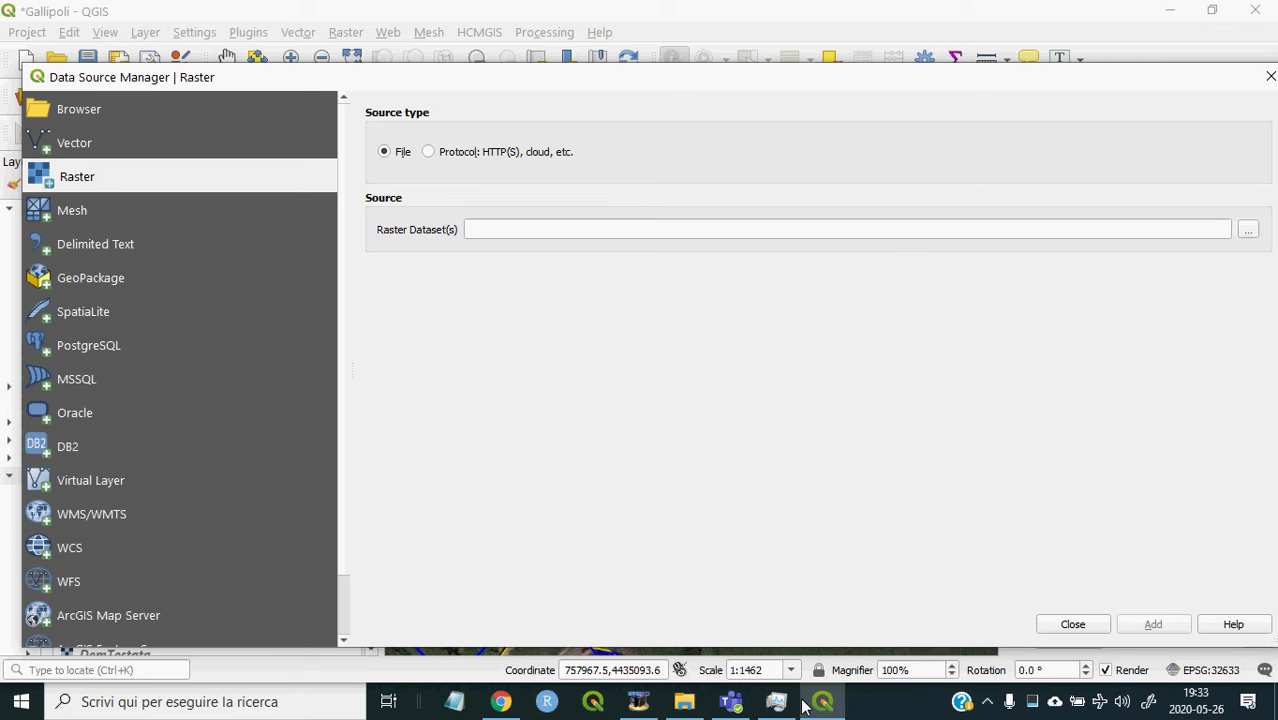
- Browse to the HecOutput folder for the raster dataset to load
click(684, 703)
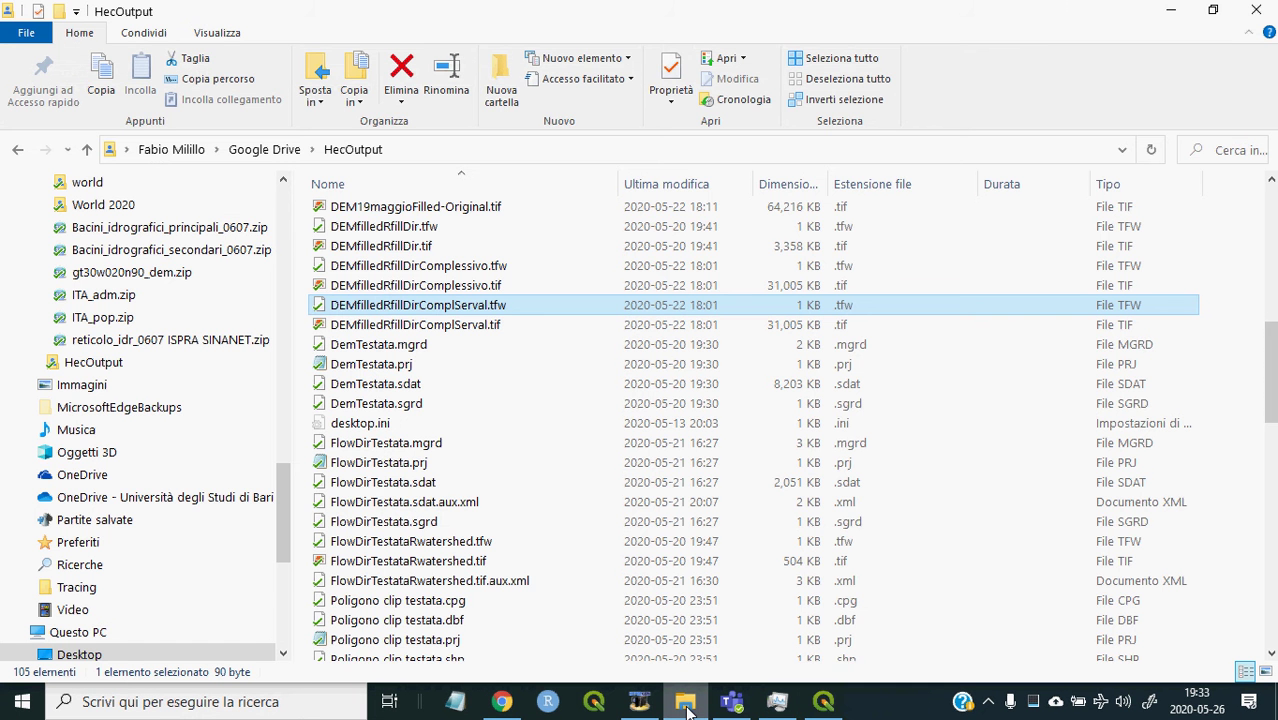
click(1171, 19)
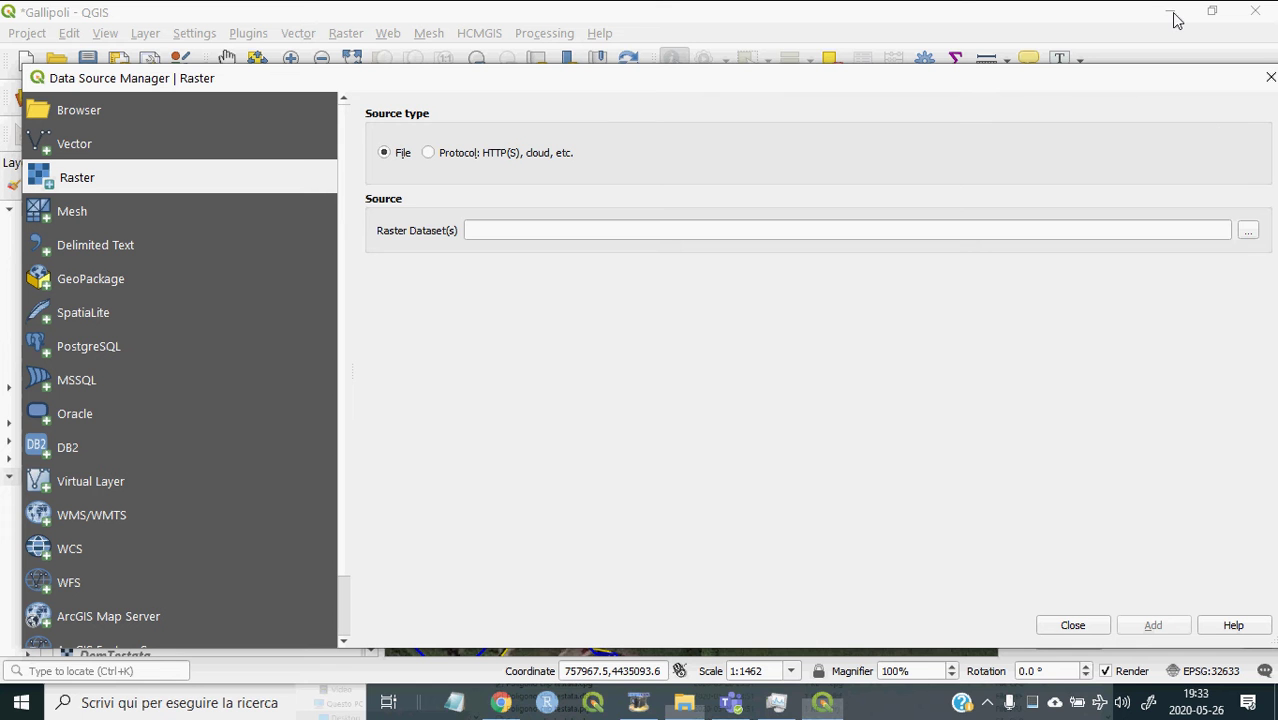
click(1249, 236)
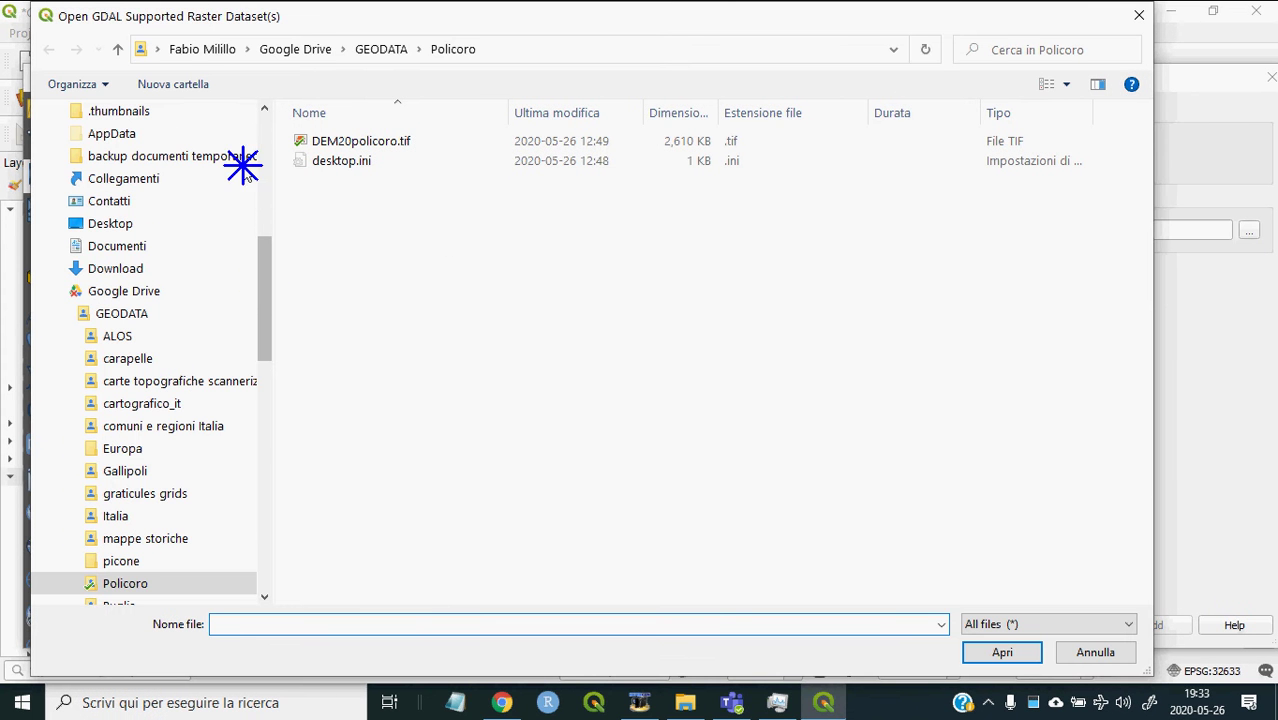
scroll(243, 160, up, 7)
click(134, 253)
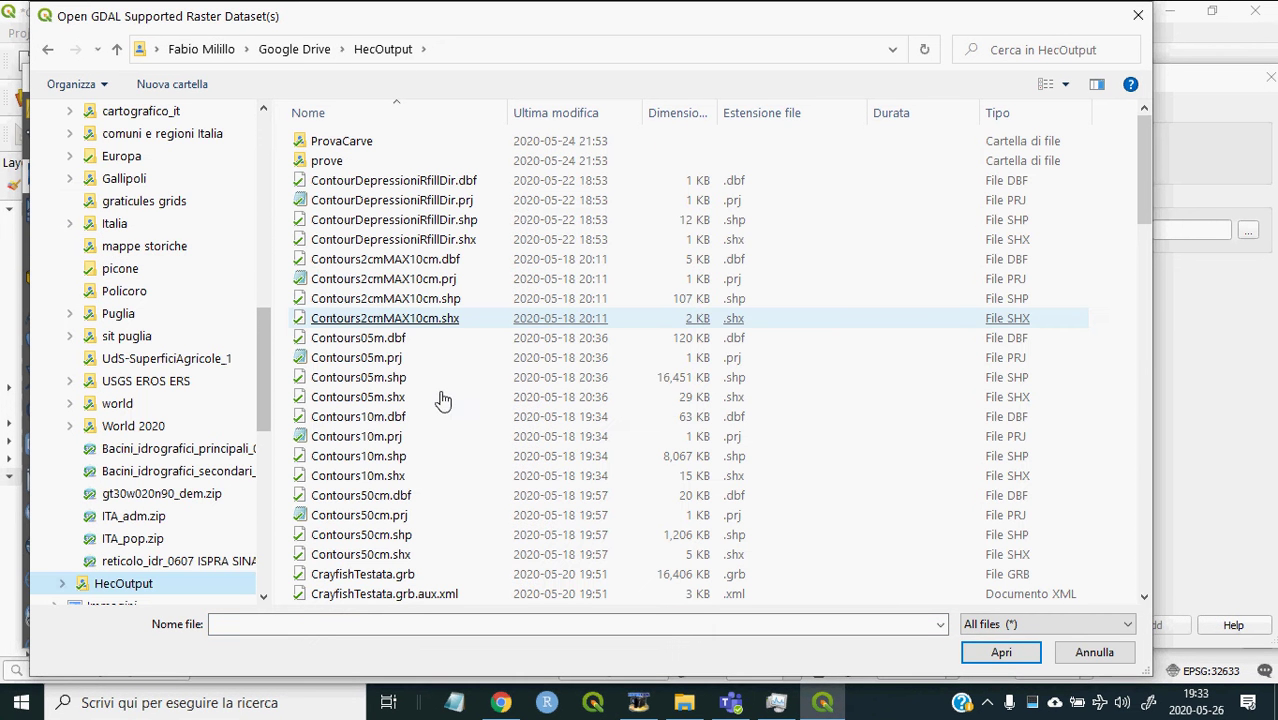
- Add DEMfilledRfillDirComplServal.tif to the project as a raster layer and close the data source dialog
scroll(443, 398, down, 10)
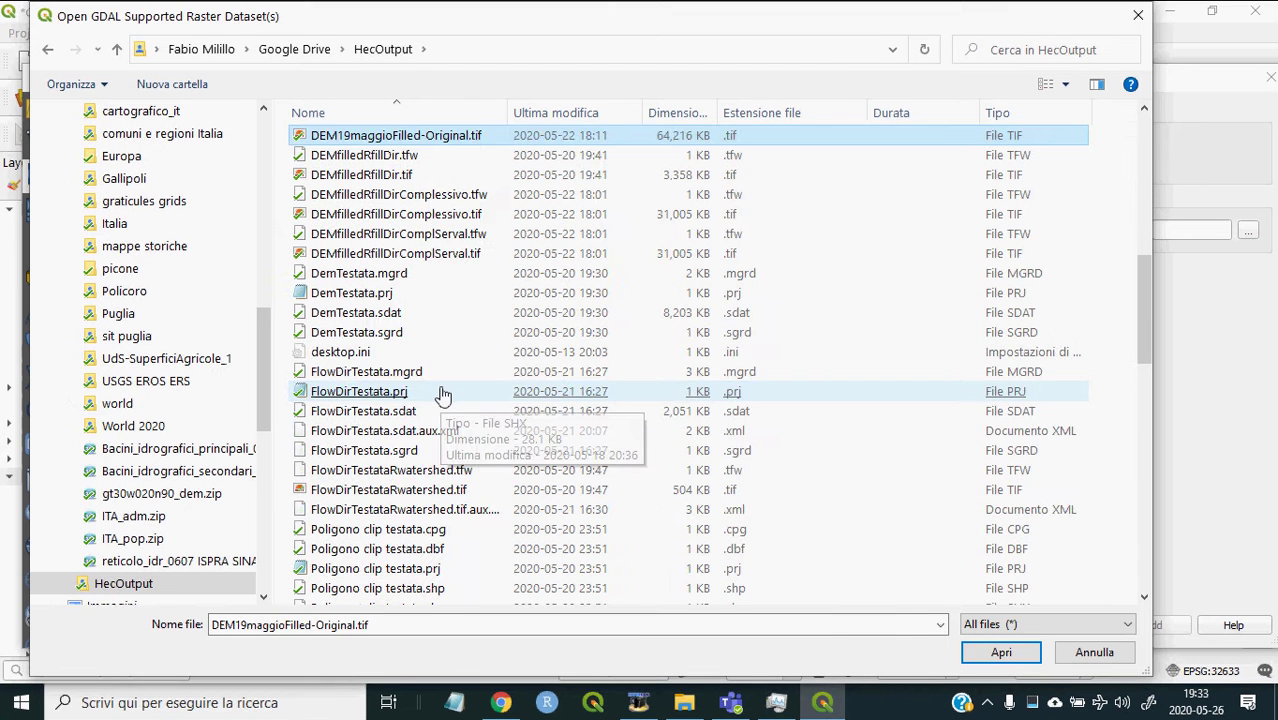
click(442, 392)
click(441, 354)
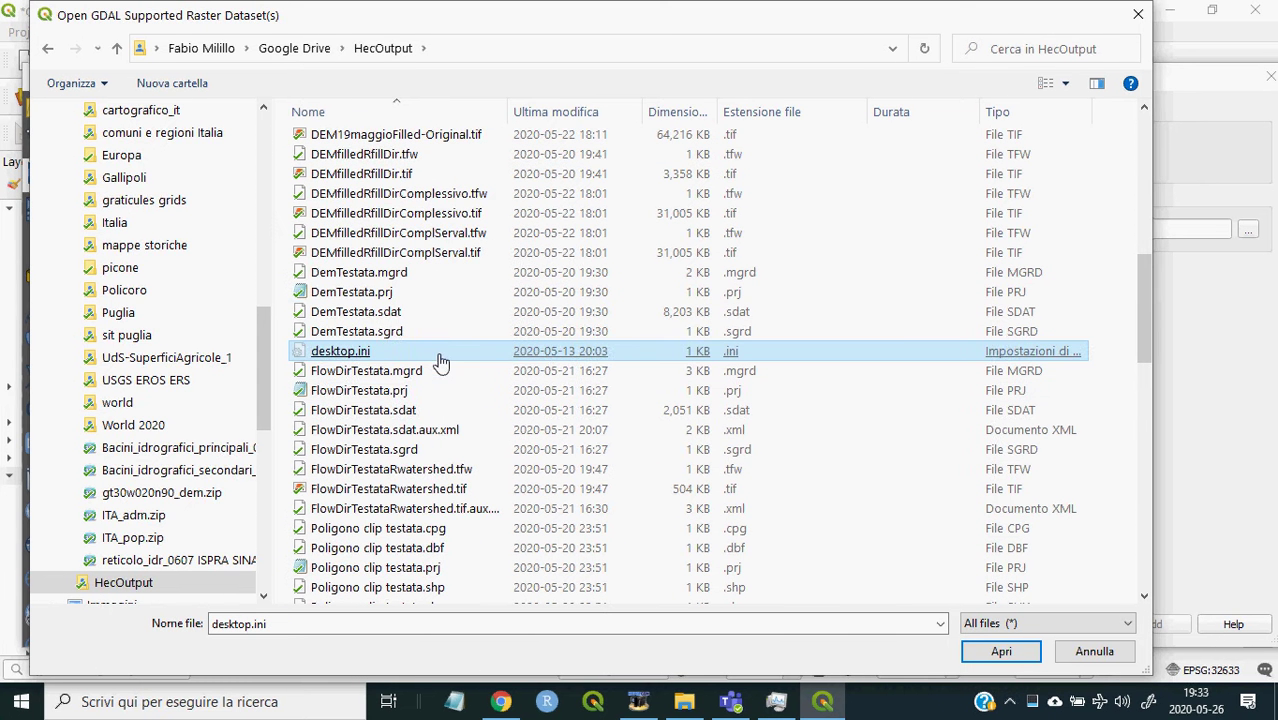
click(423, 295)
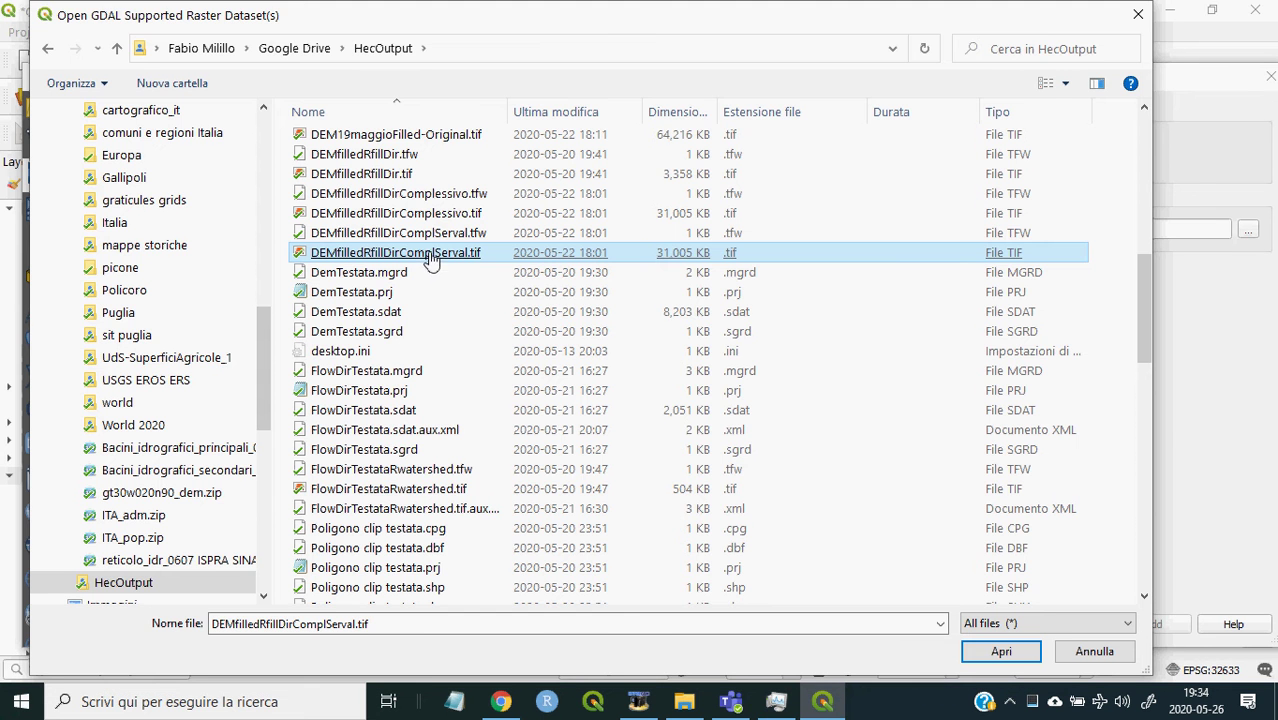
double_click(430, 255)
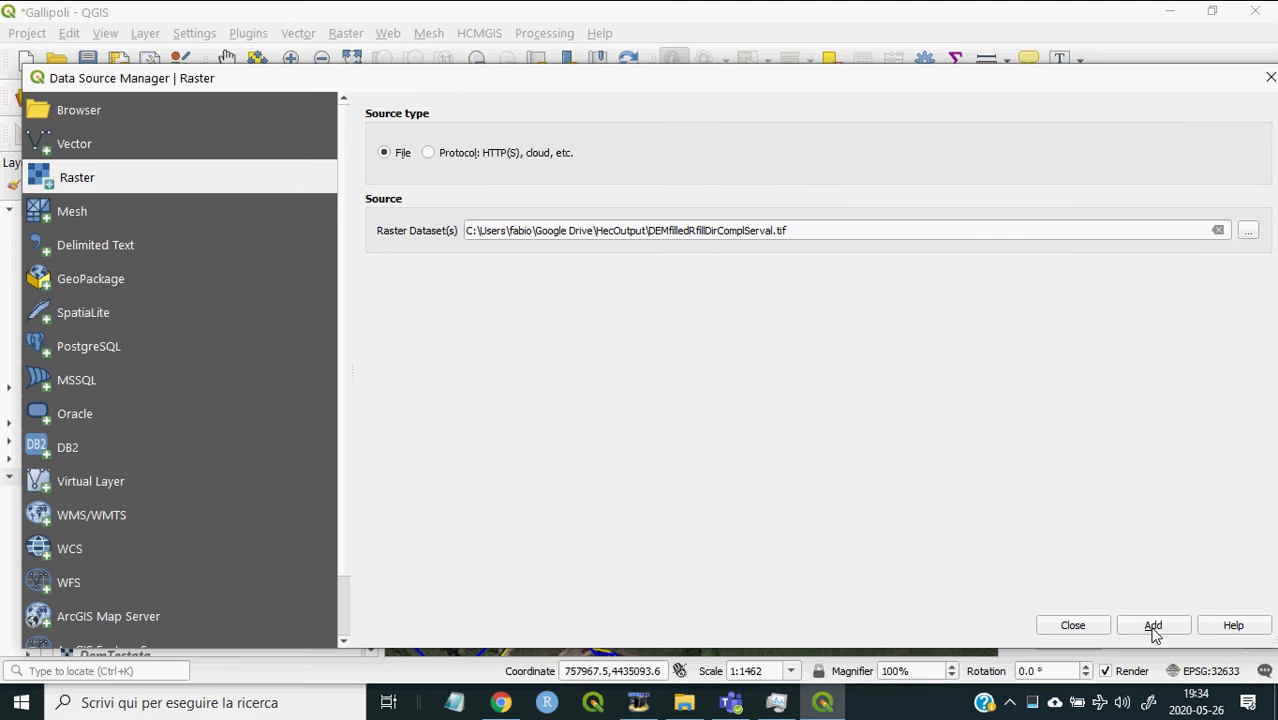
click(1158, 625)
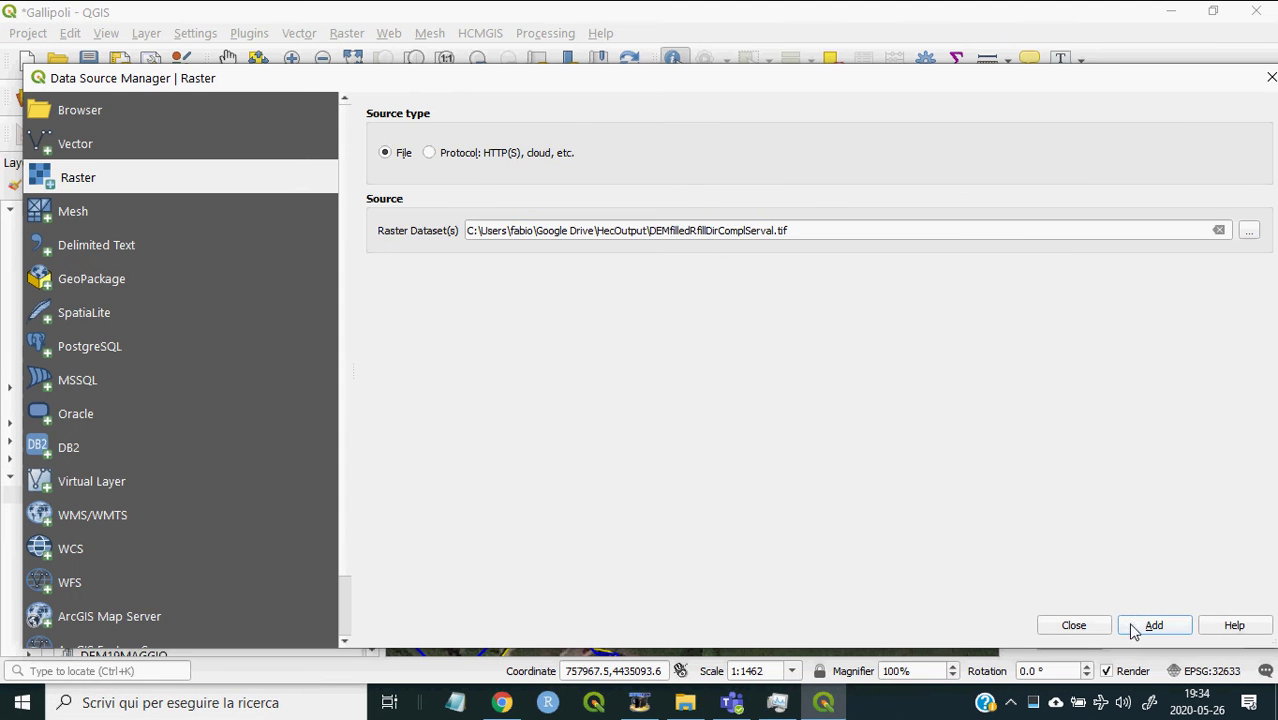
click(1073, 625)
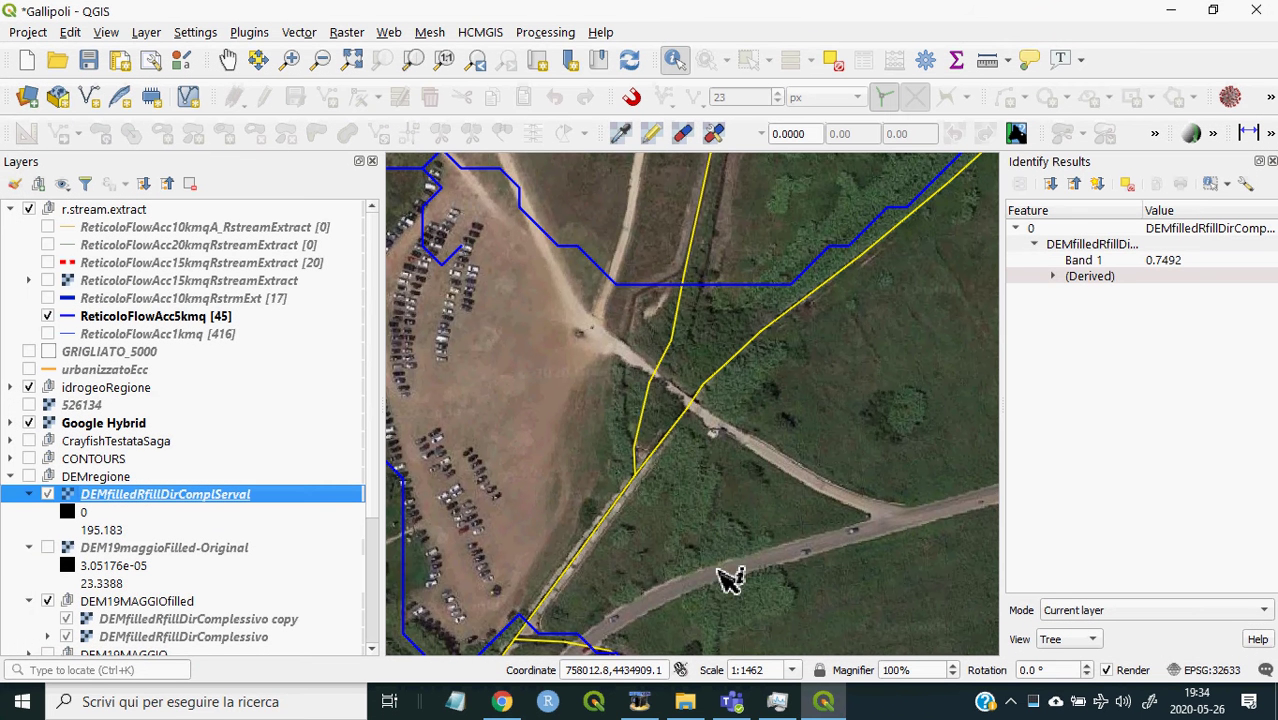
- Hide the DEM19MAGGIOfilled group and the Google Hybrid layer, and make the DEMregione group visible
click(46, 494)
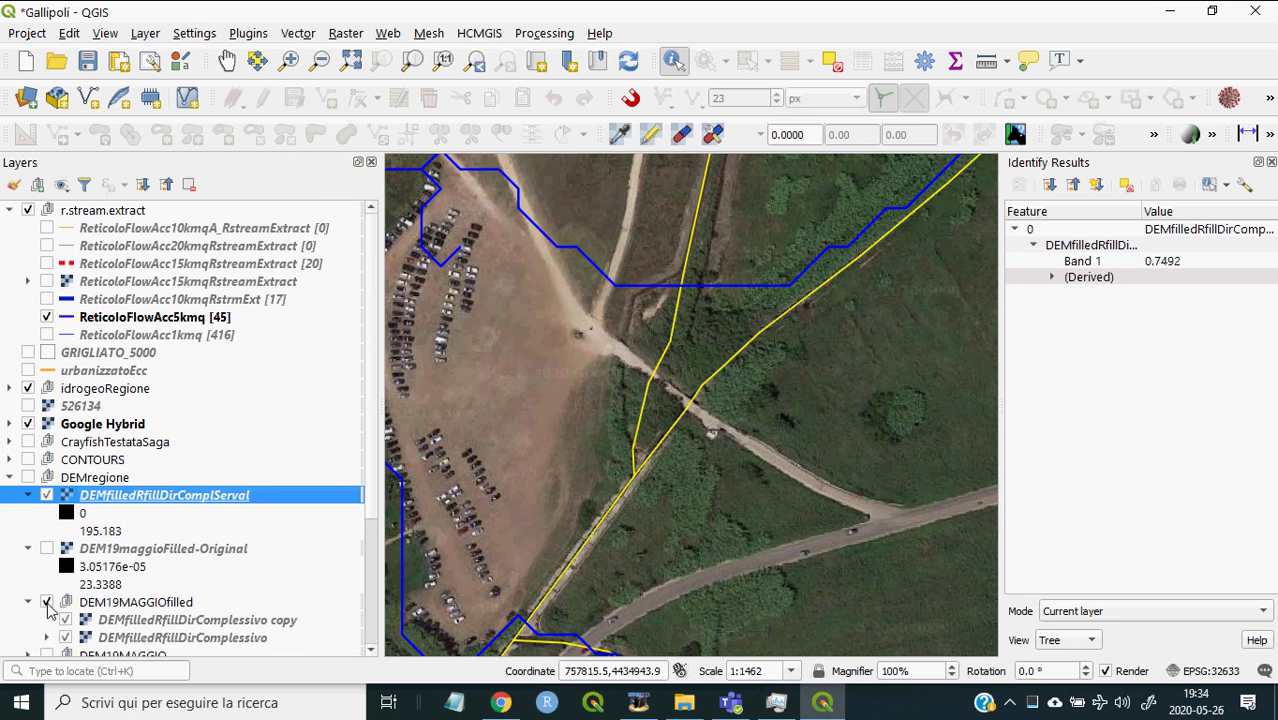
click(47, 603)
click(28, 479)
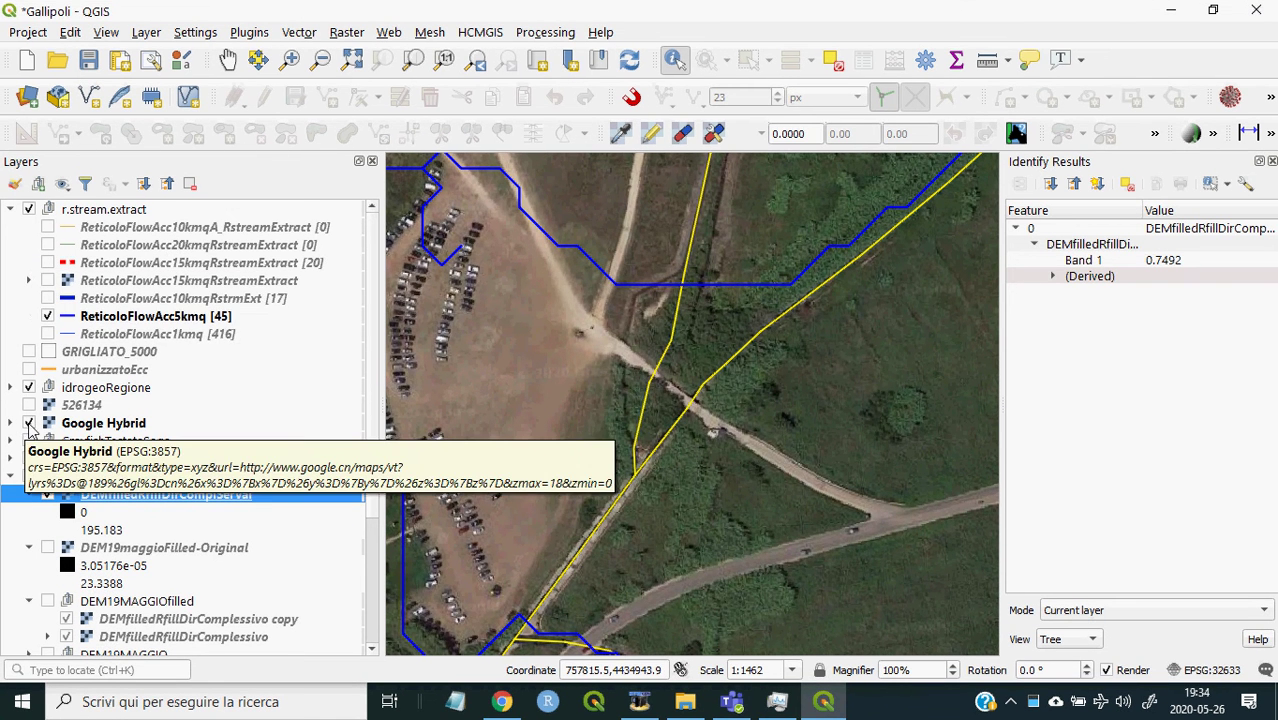
click(29, 423)
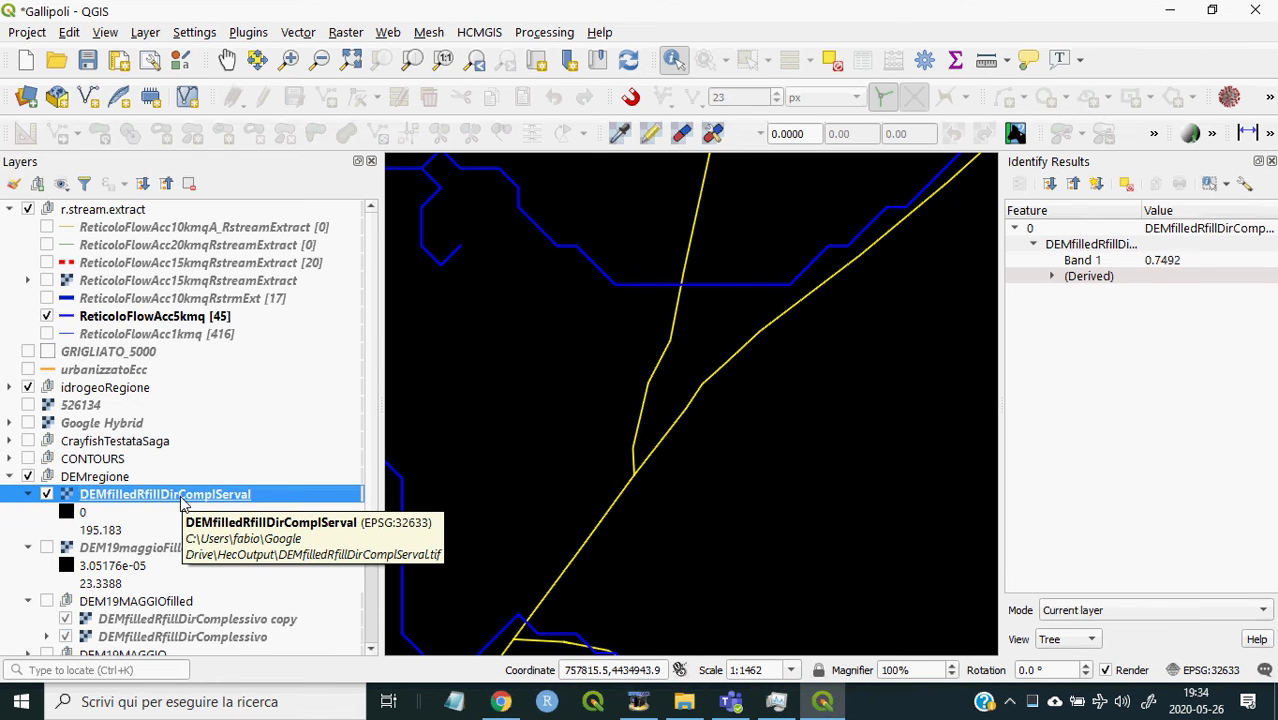
- Load the style file wiki-schwarzwald-d050.qml into the properties of the DEMfilledRfillDirComplServal layer
double_click(183, 505)
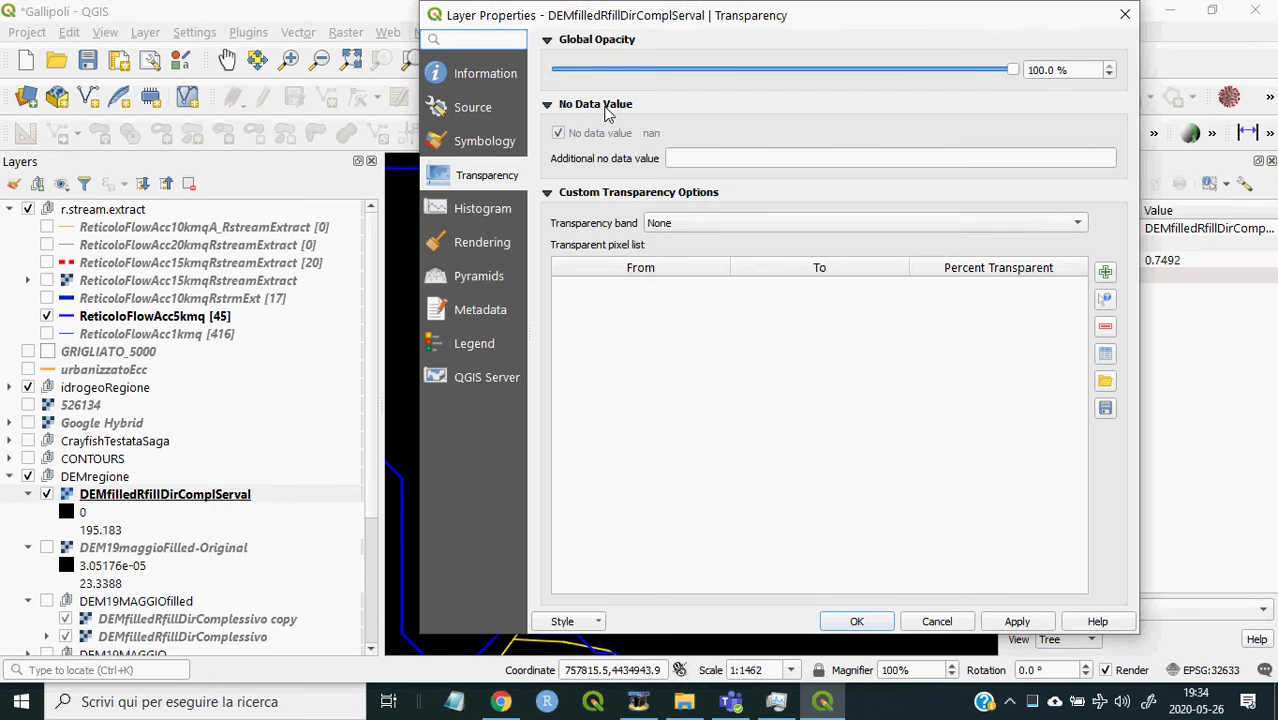
click(577, 621)
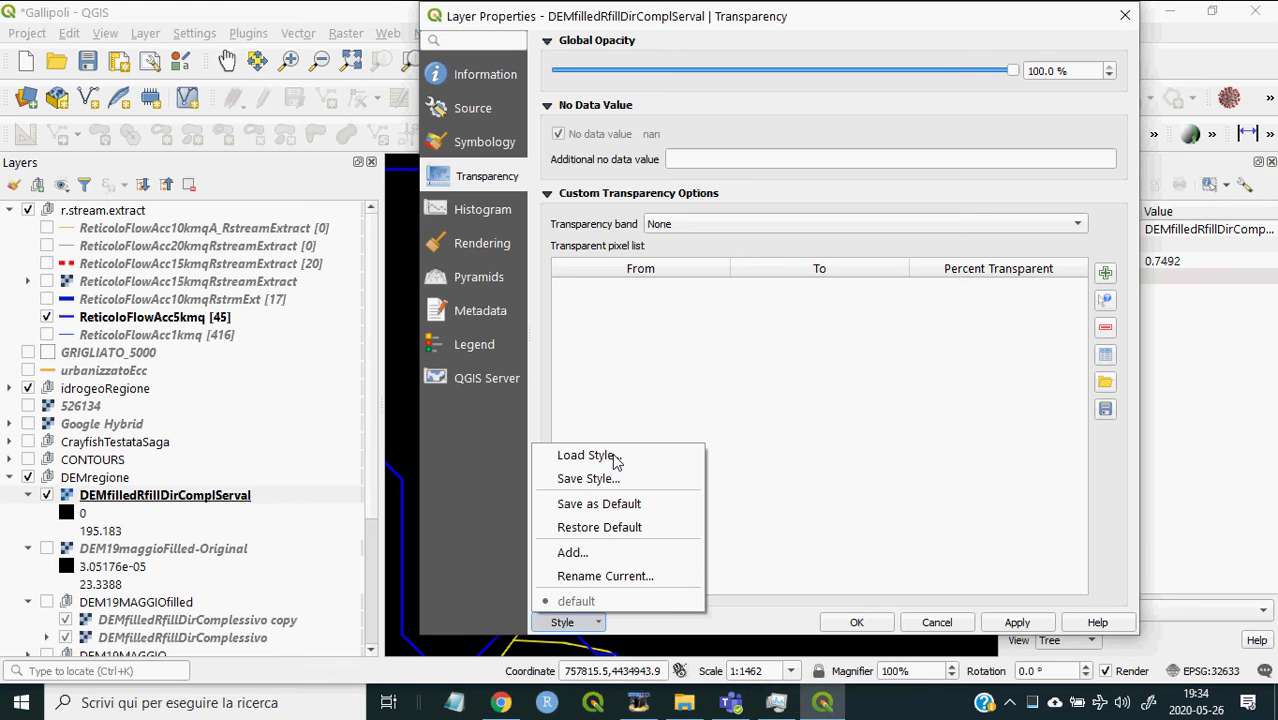
click(615, 456)
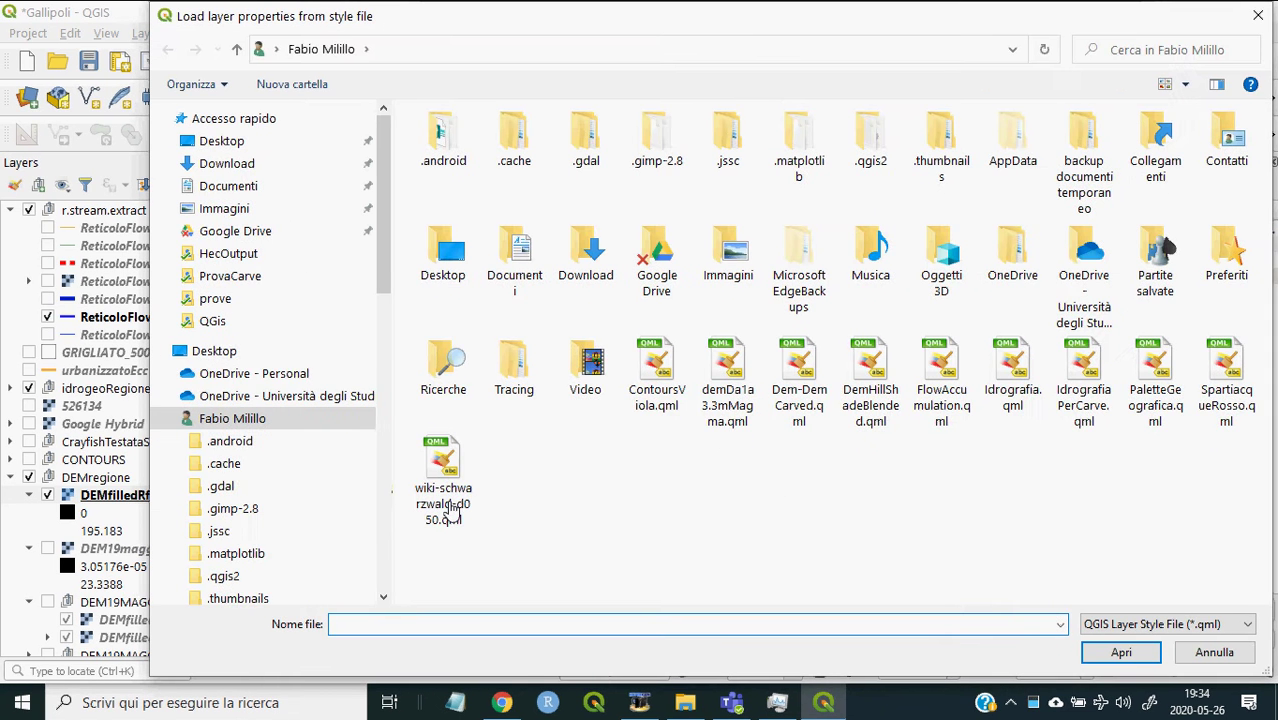
click(445, 505)
click(1120, 651)
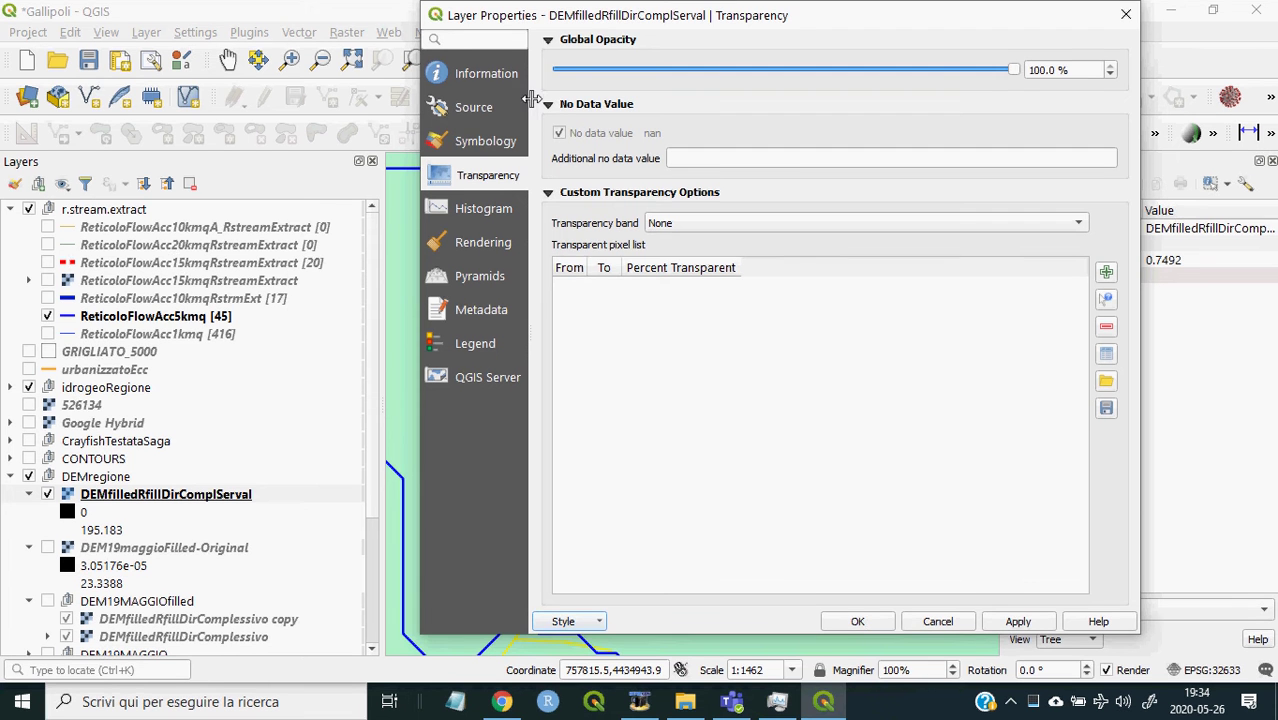
- Set the maximum of the layer's pseudocolor band rendering to 3 and apply the symbology
click(485, 142)
click(484, 173)
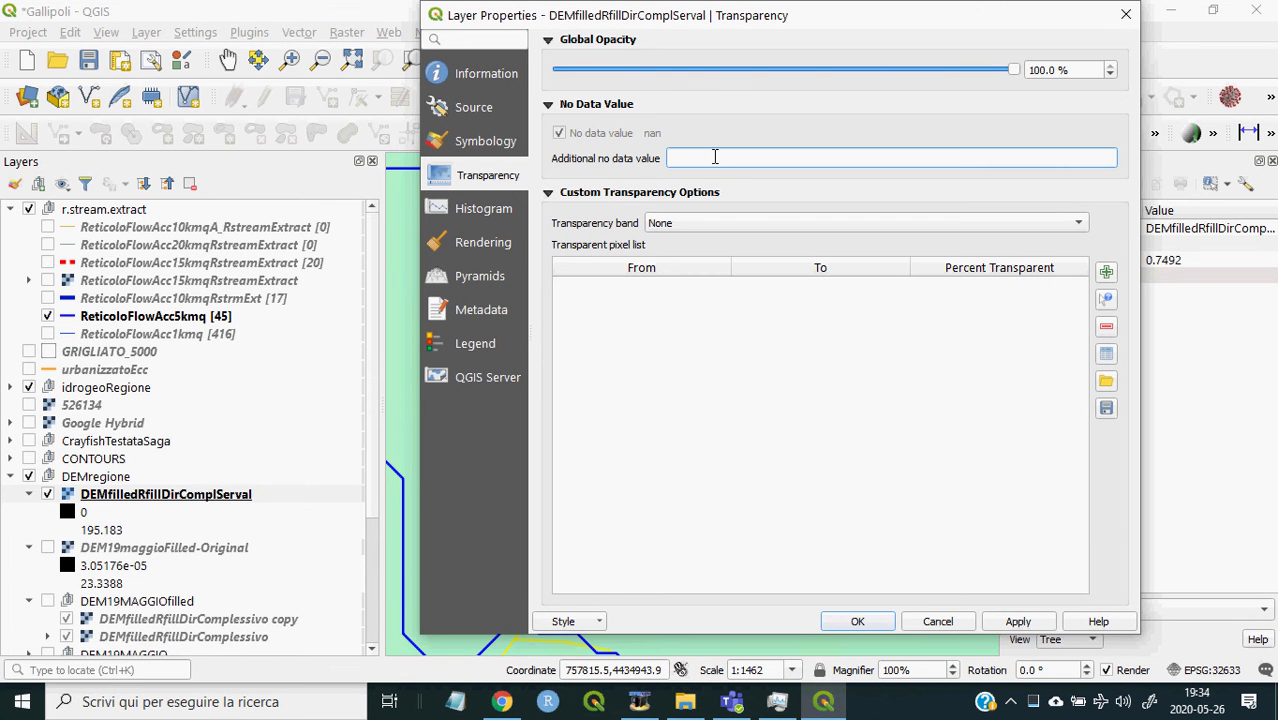
click(485, 142)
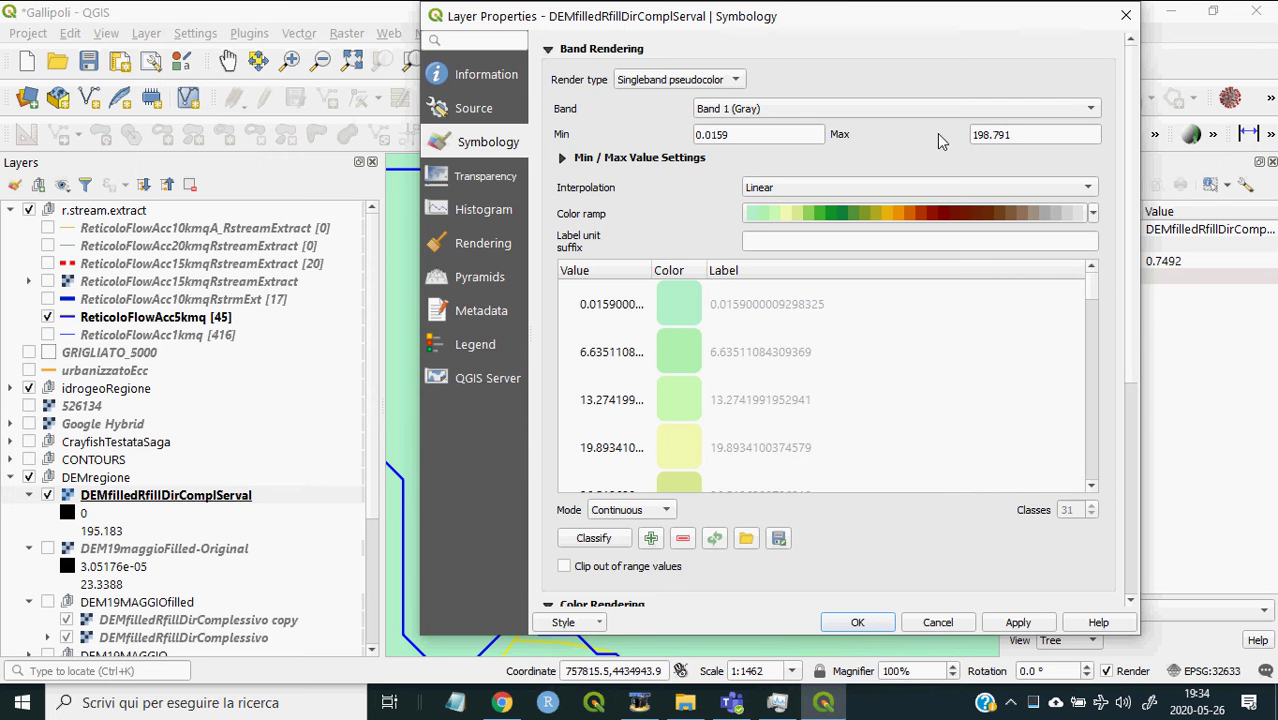
double_click(1022, 135)
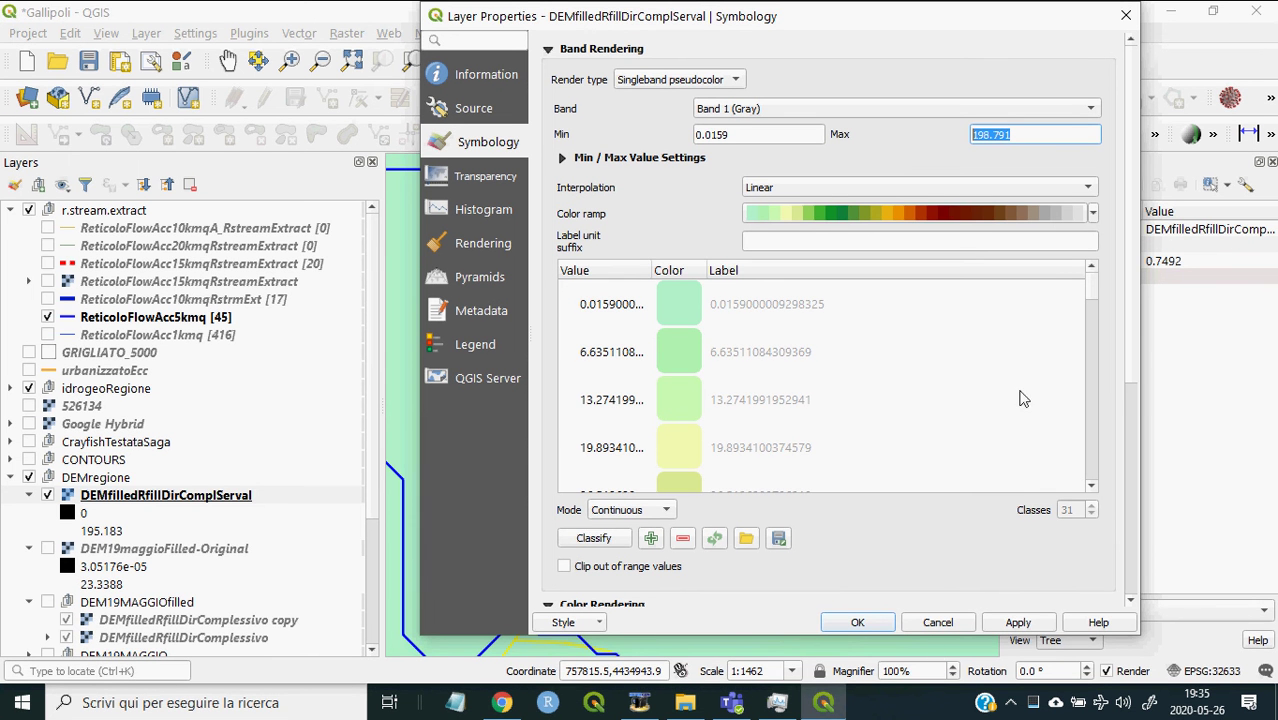
text(3)
click(857, 623)
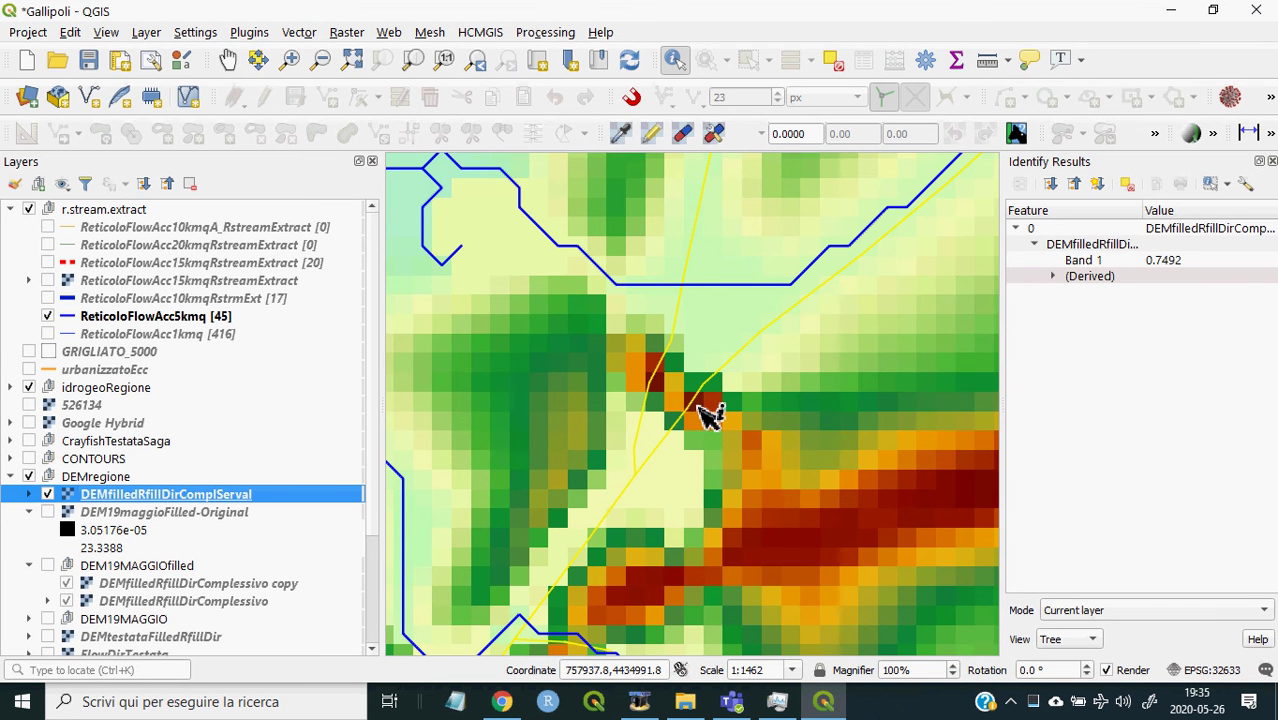
- Identify the DEM cell values on the dark red embankment and at several points along the yellow channel line on both sides
click(700, 406)
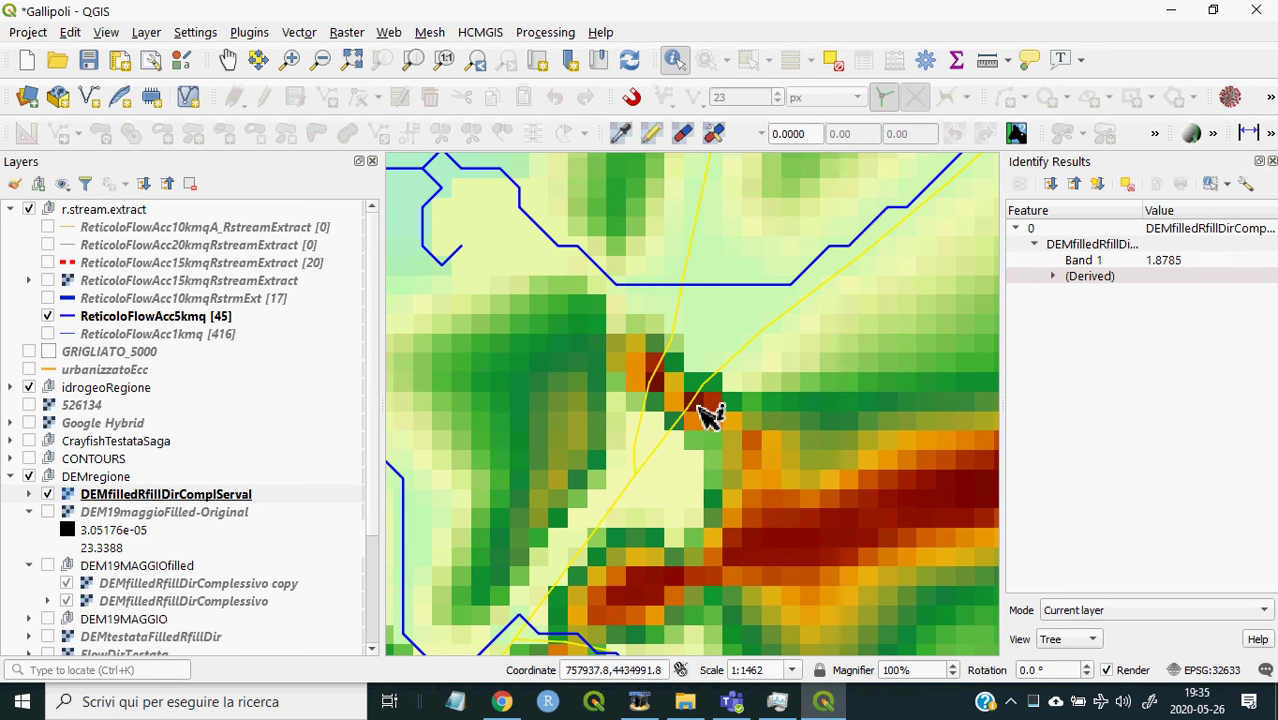
click(721, 391)
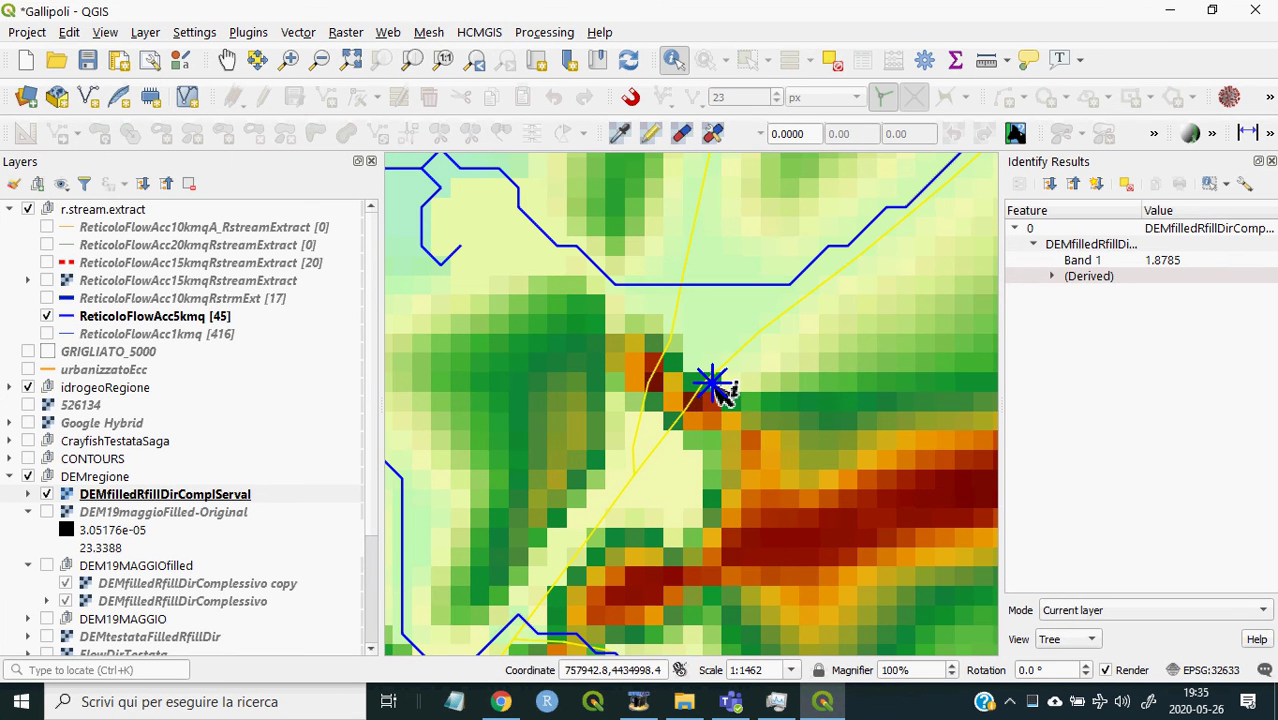
click(733, 360)
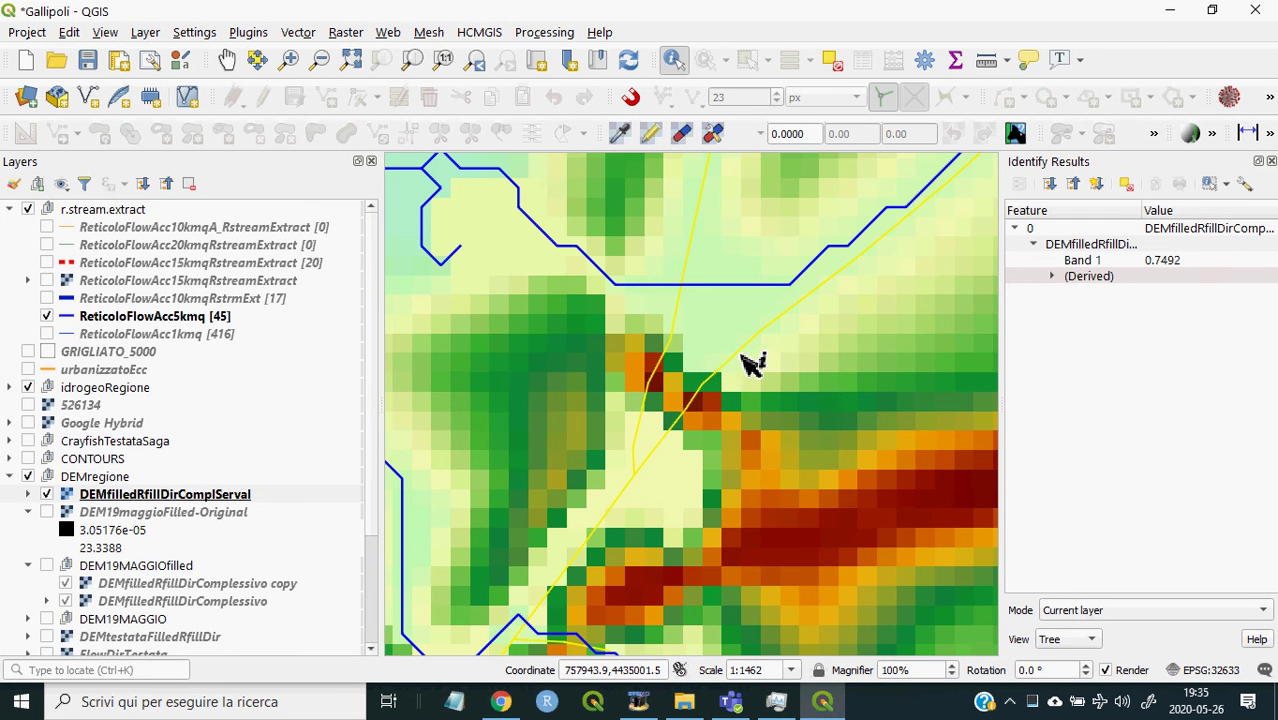
click(737, 366)
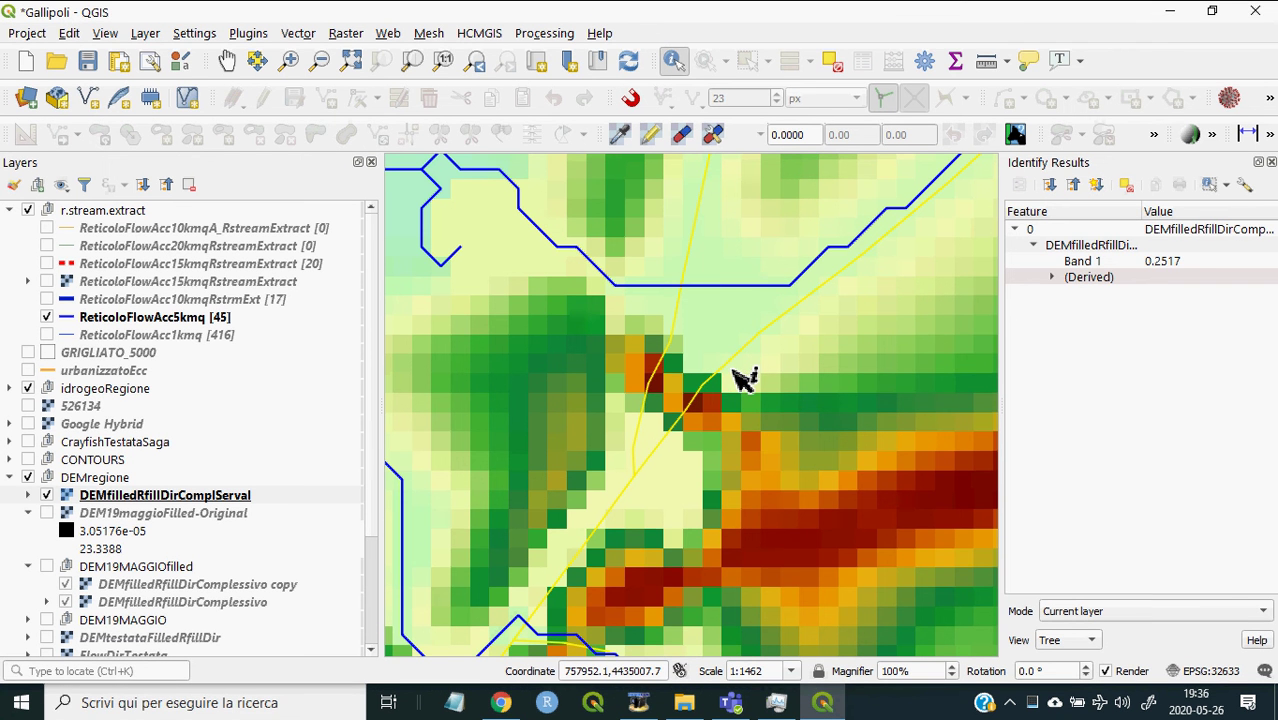
click(667, 444)
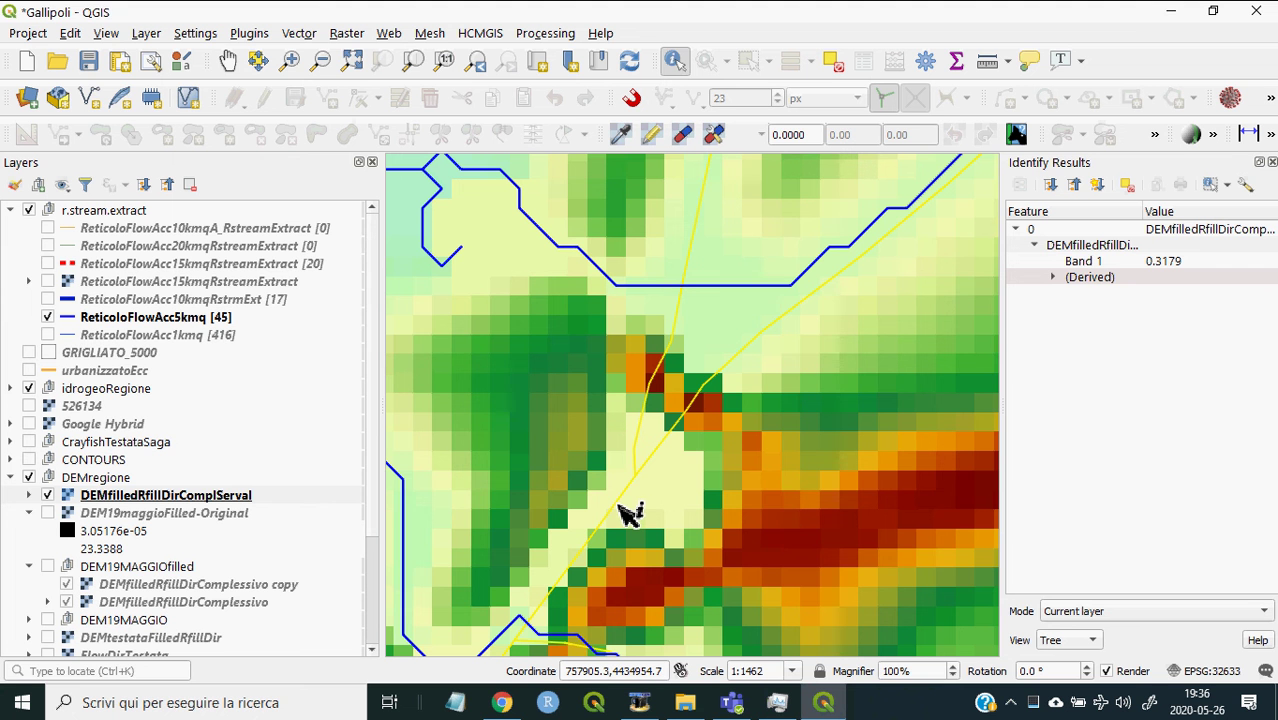
click(572, 540)
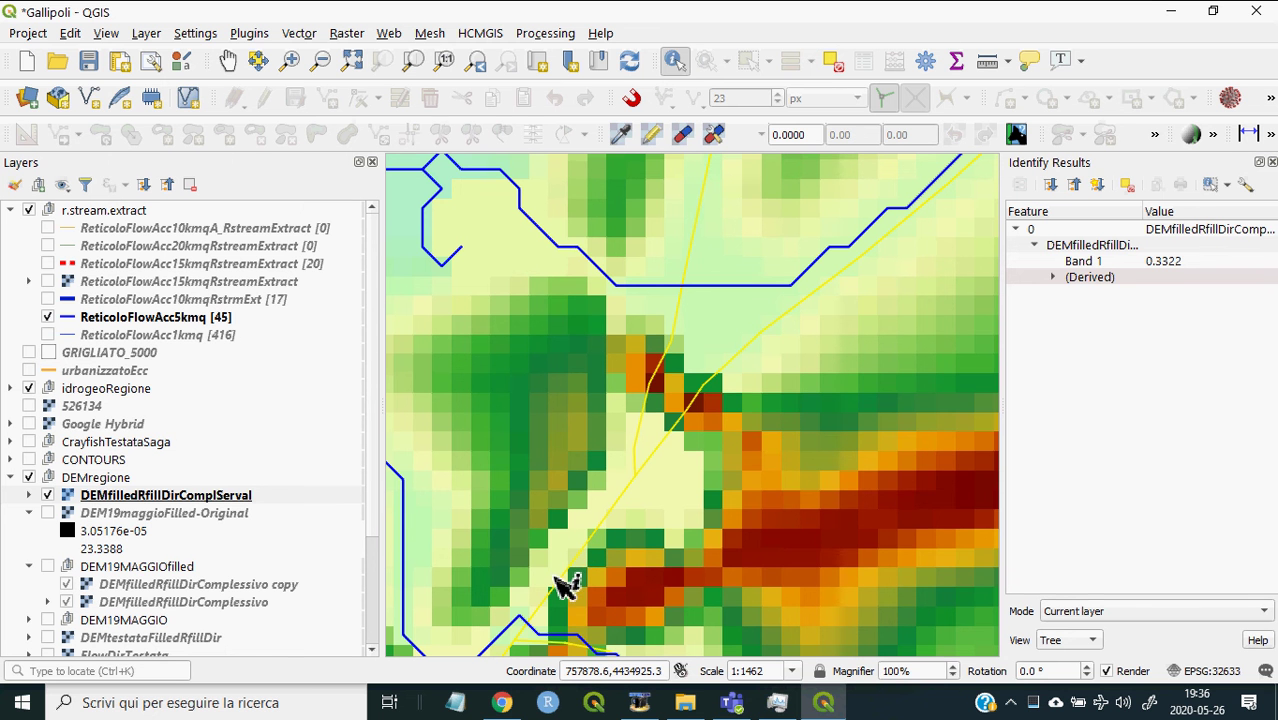
- Identify the DEM cell values along the yellow channel line beyond the embankment and just before it, for comparison
click(563, 583)
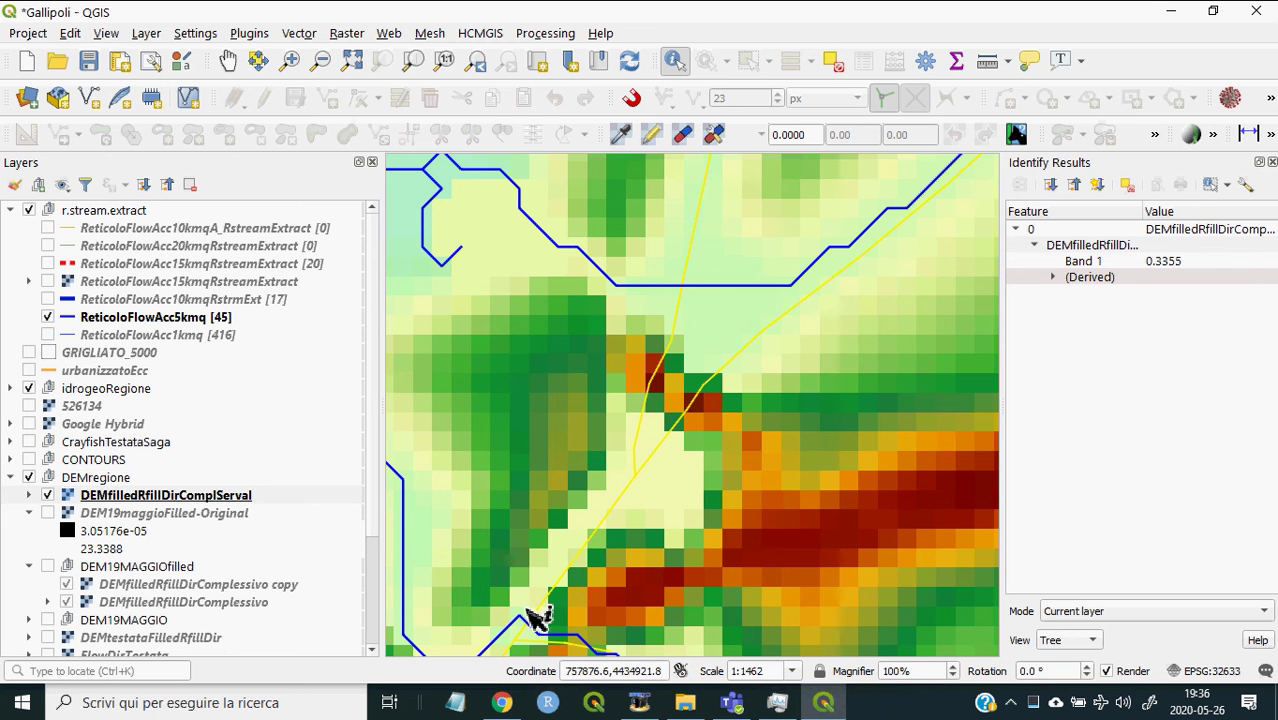
click(522, 615)
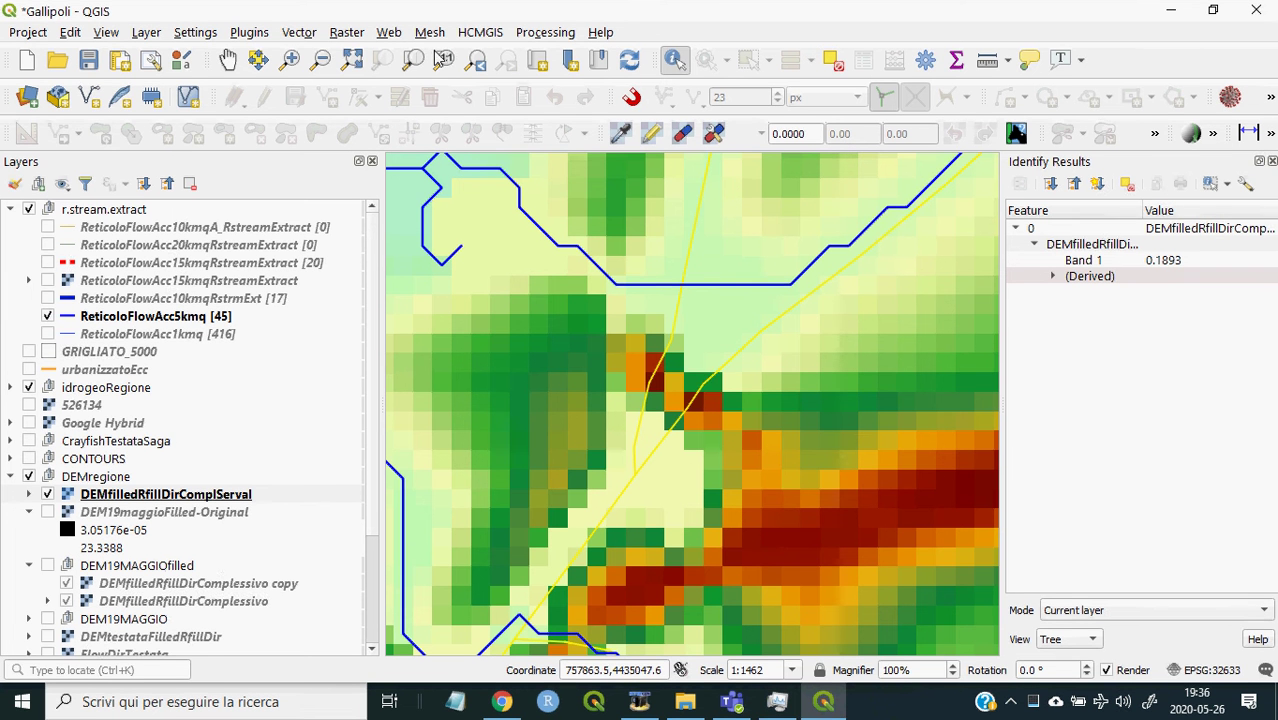
click(229, 61)
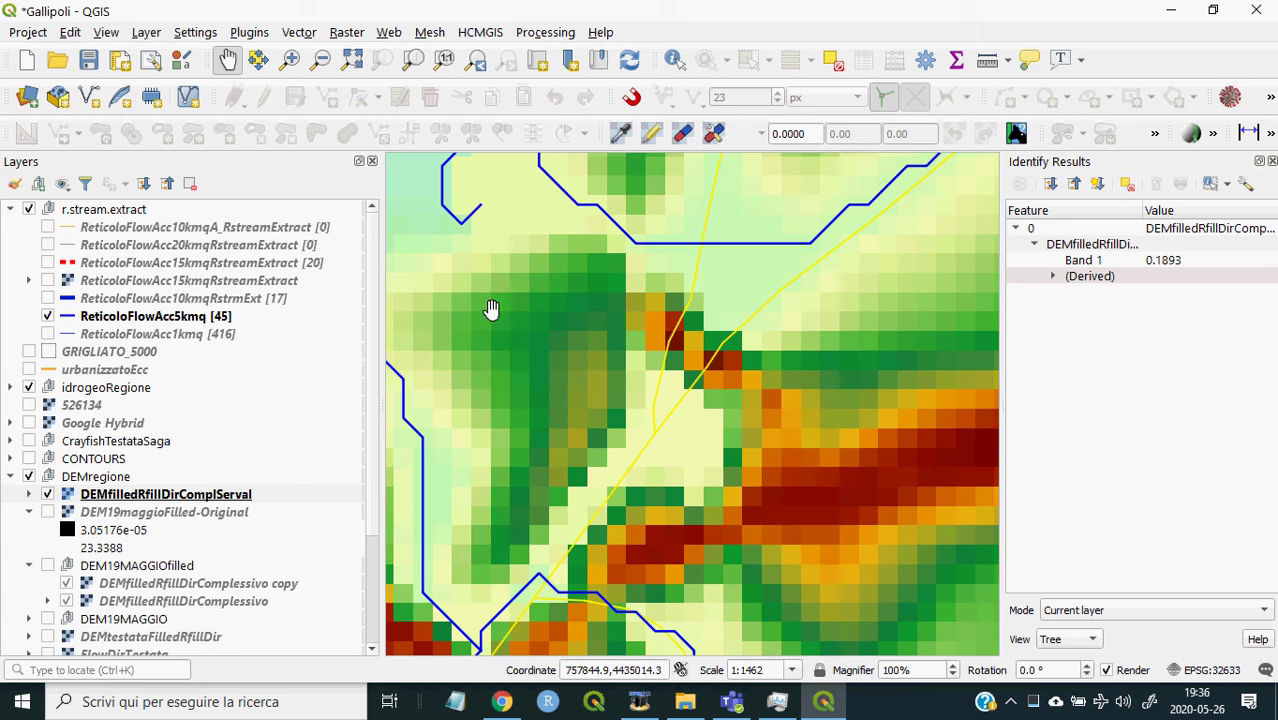
drag(491, 314, 511, 271)
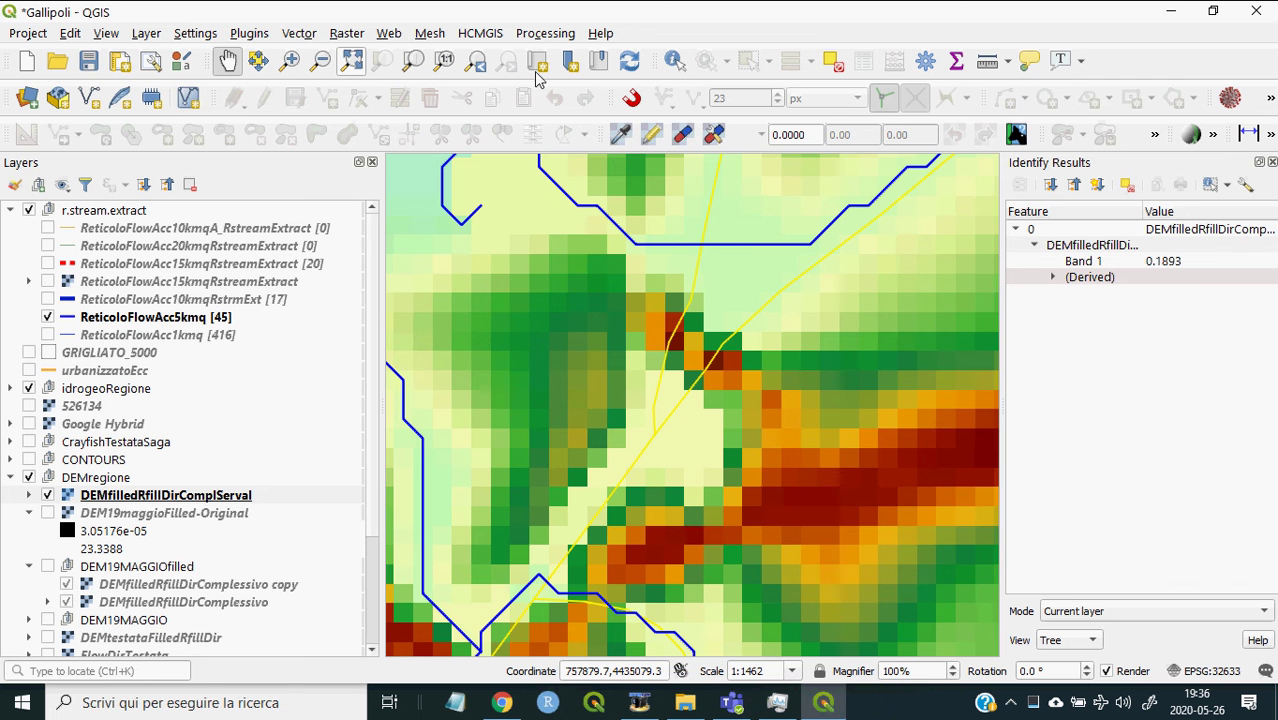
click(673, 60)
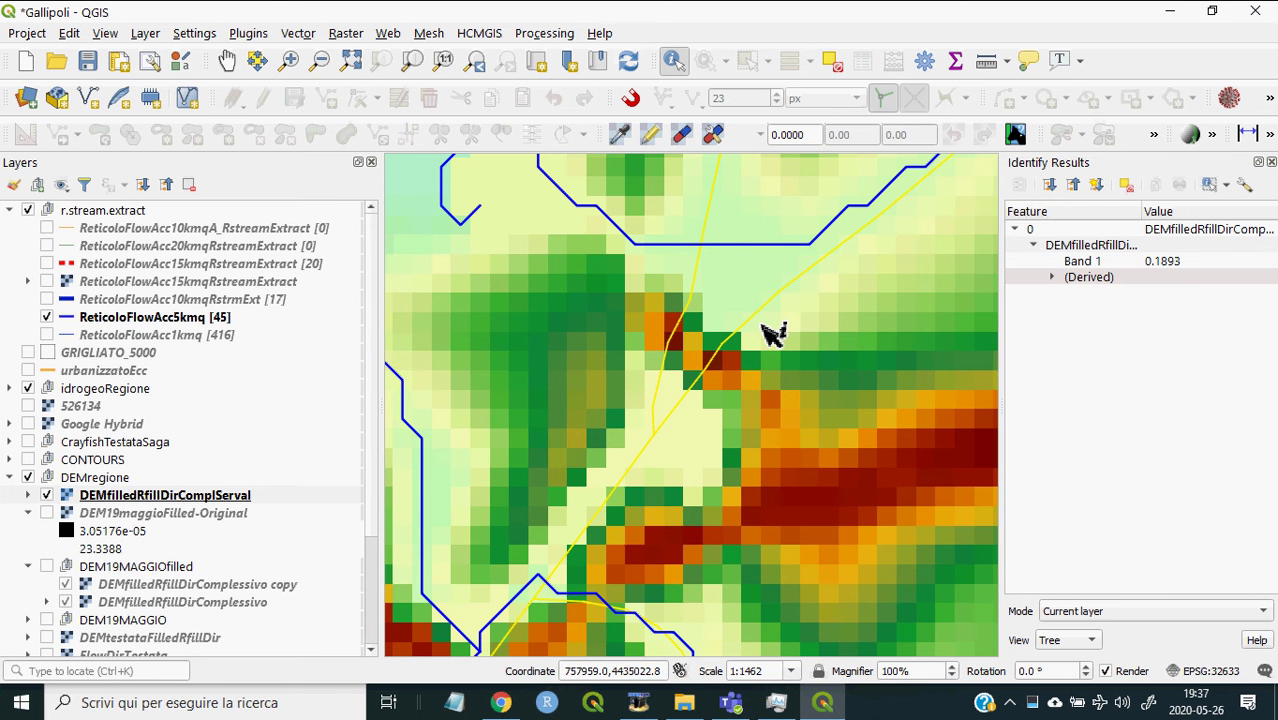
click(760, 330)
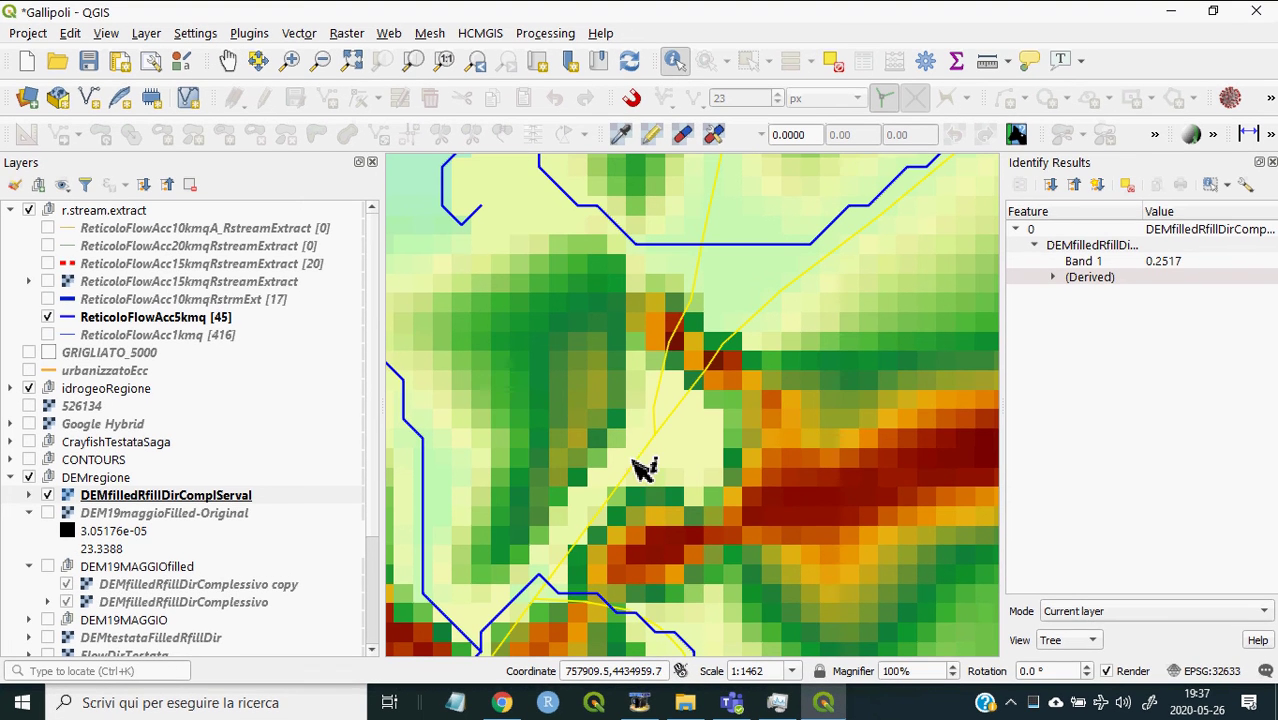
click(636, 462)
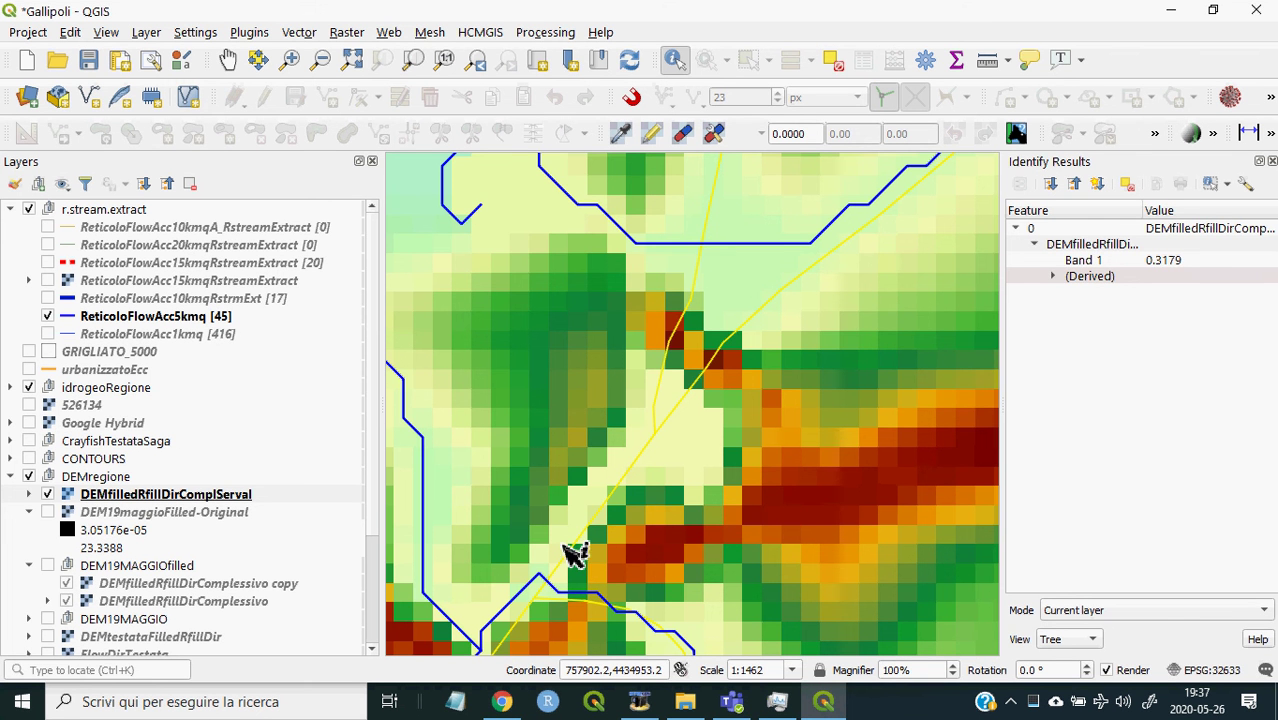
click(555, 585)
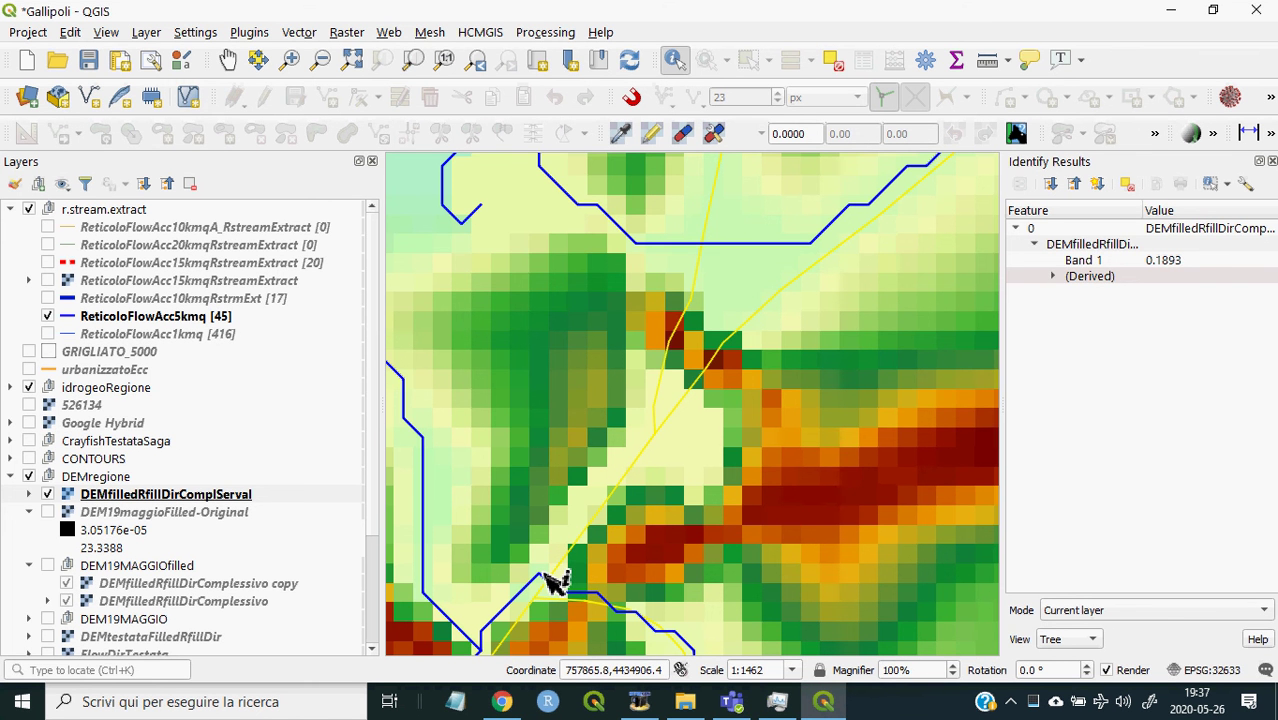
click(756, 324)
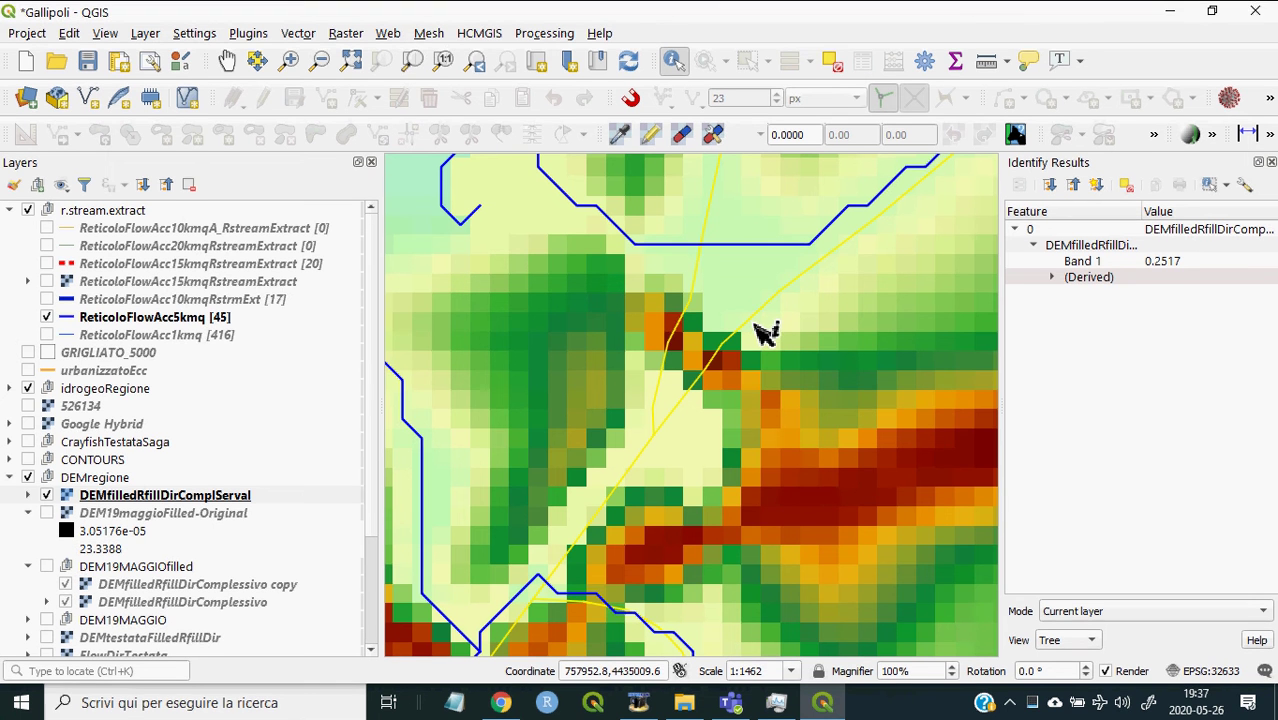
- Probe the first green cell where the yellow channel line meets the embankment and set its value to 0.24
click(620, 136)
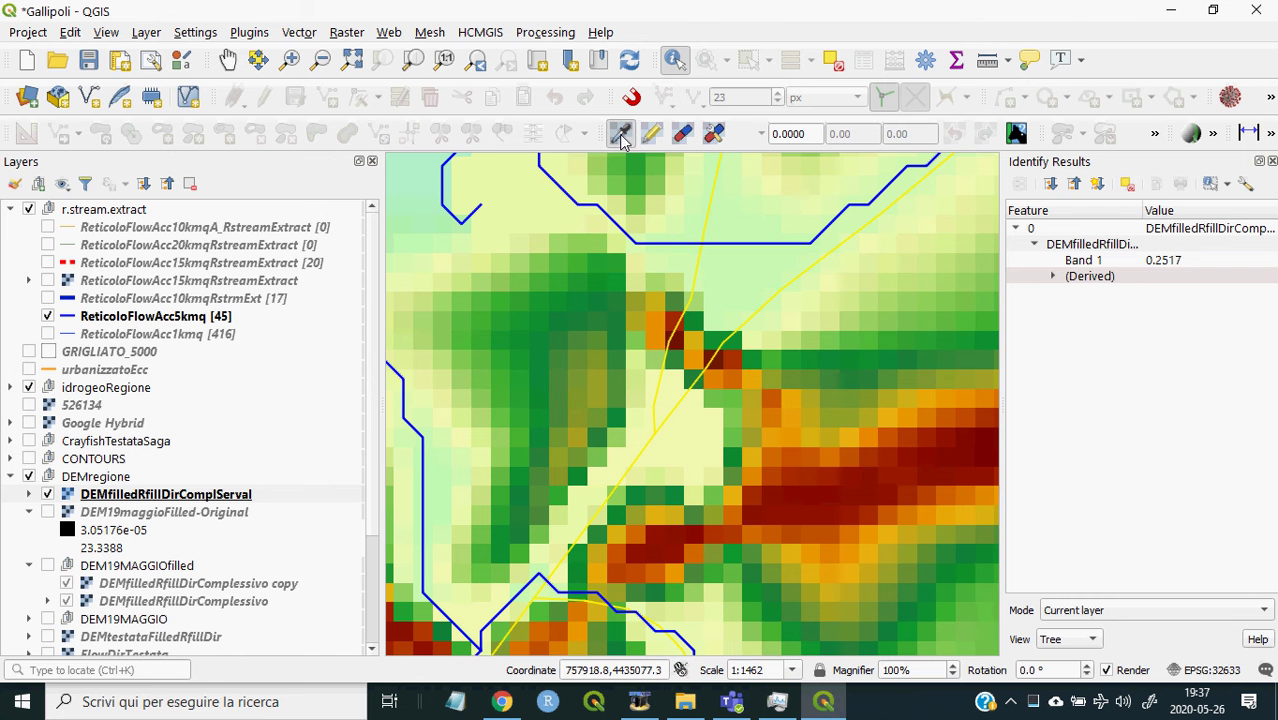
click(746, 338)
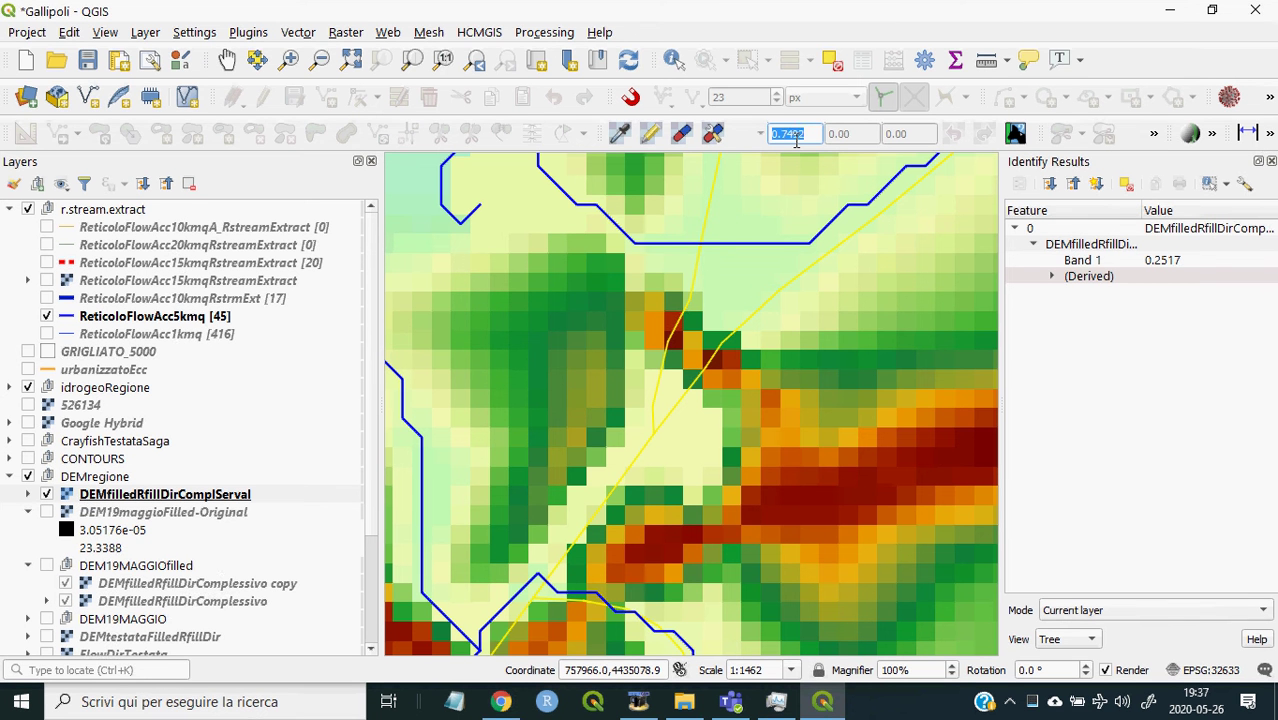
text(0.24)
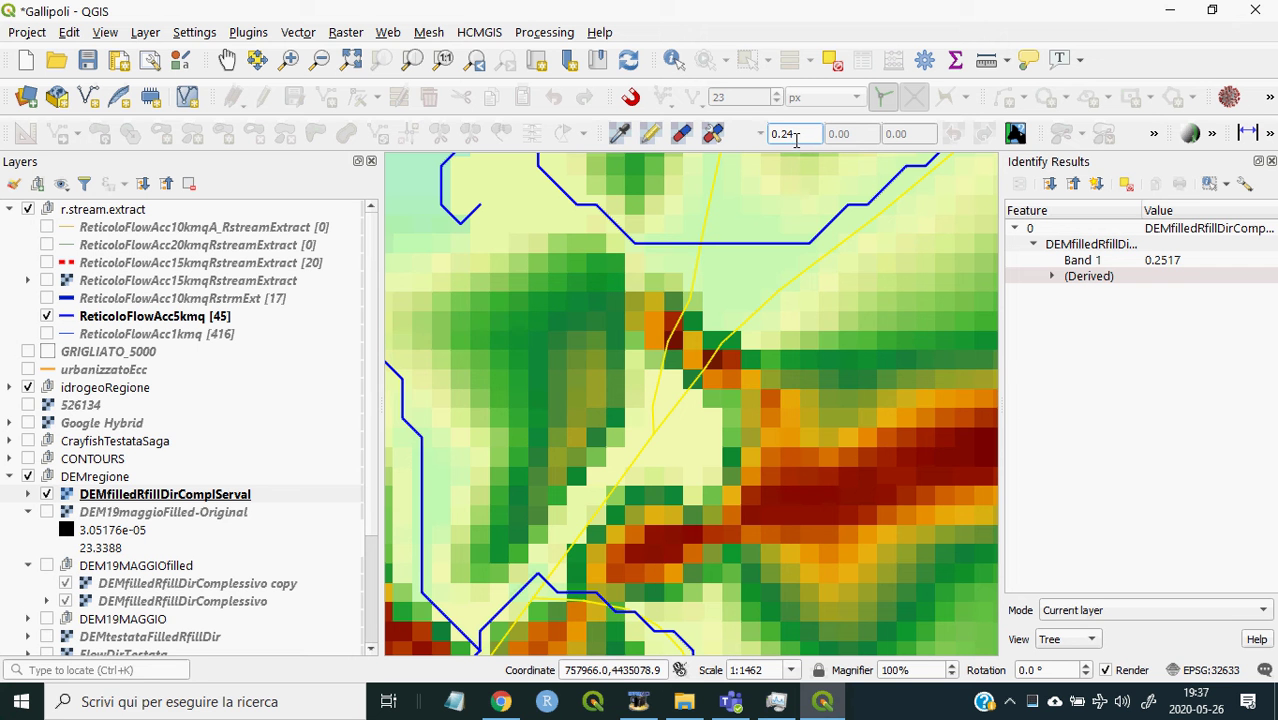
text(60)
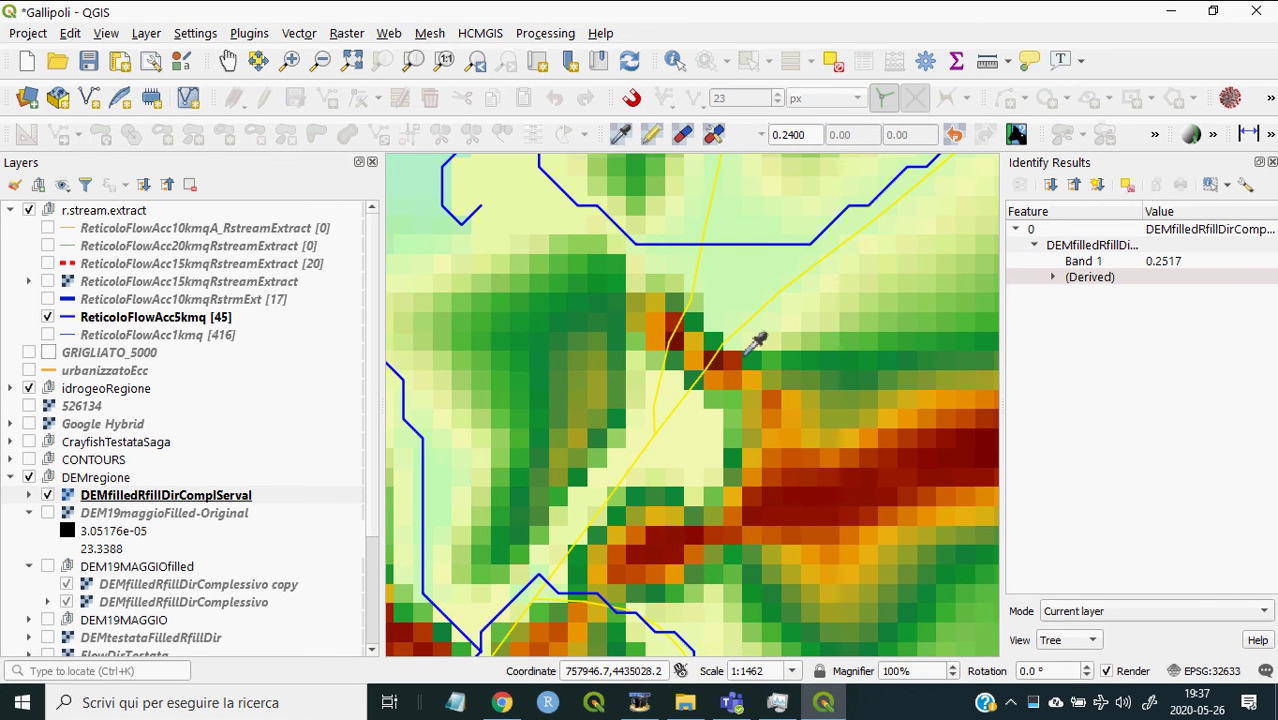
- Set the next two blocking cells along the yellow channel line, the dark red one and the green one beyond it, to 0.23 and 0.22
click(727, 330)
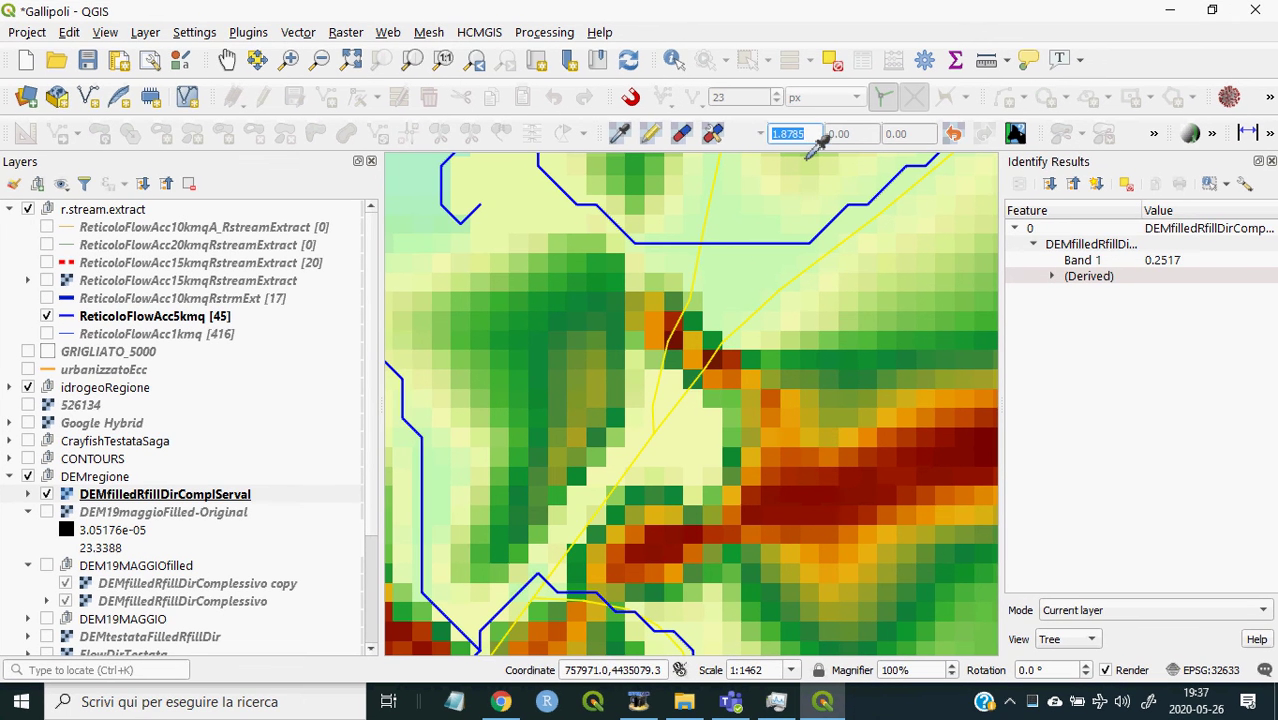
text(0.23)
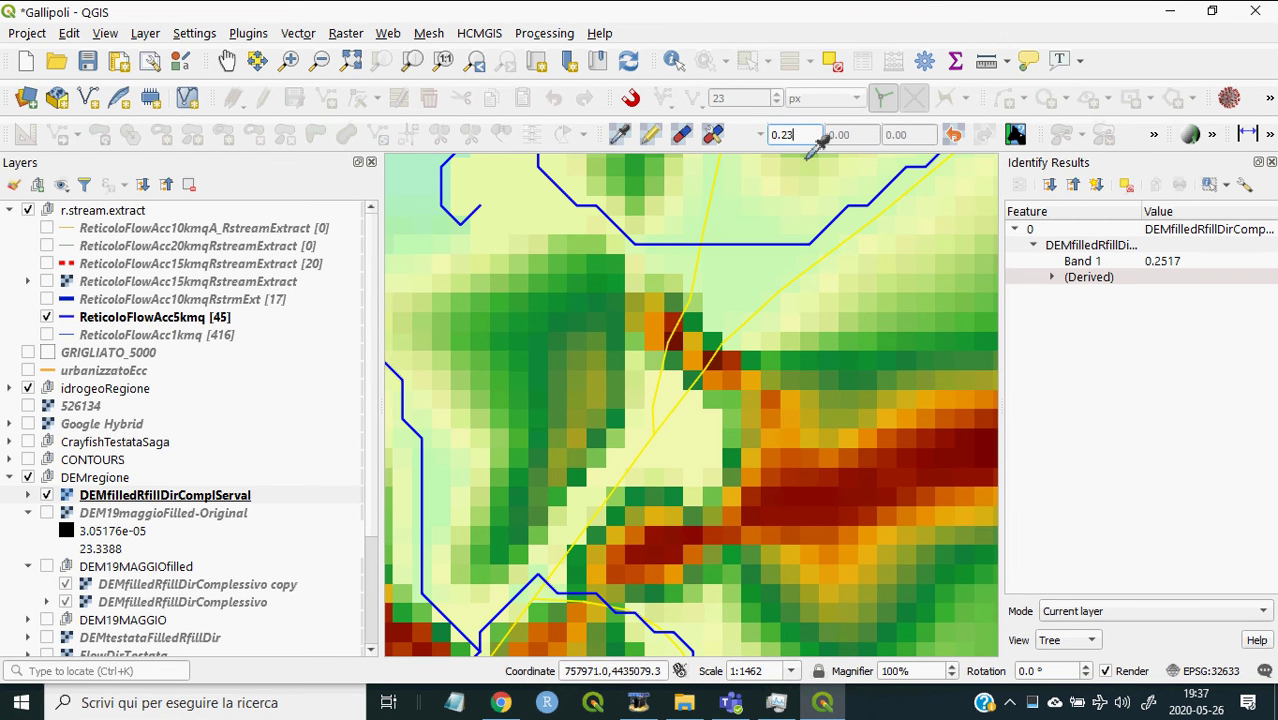
key(Return)
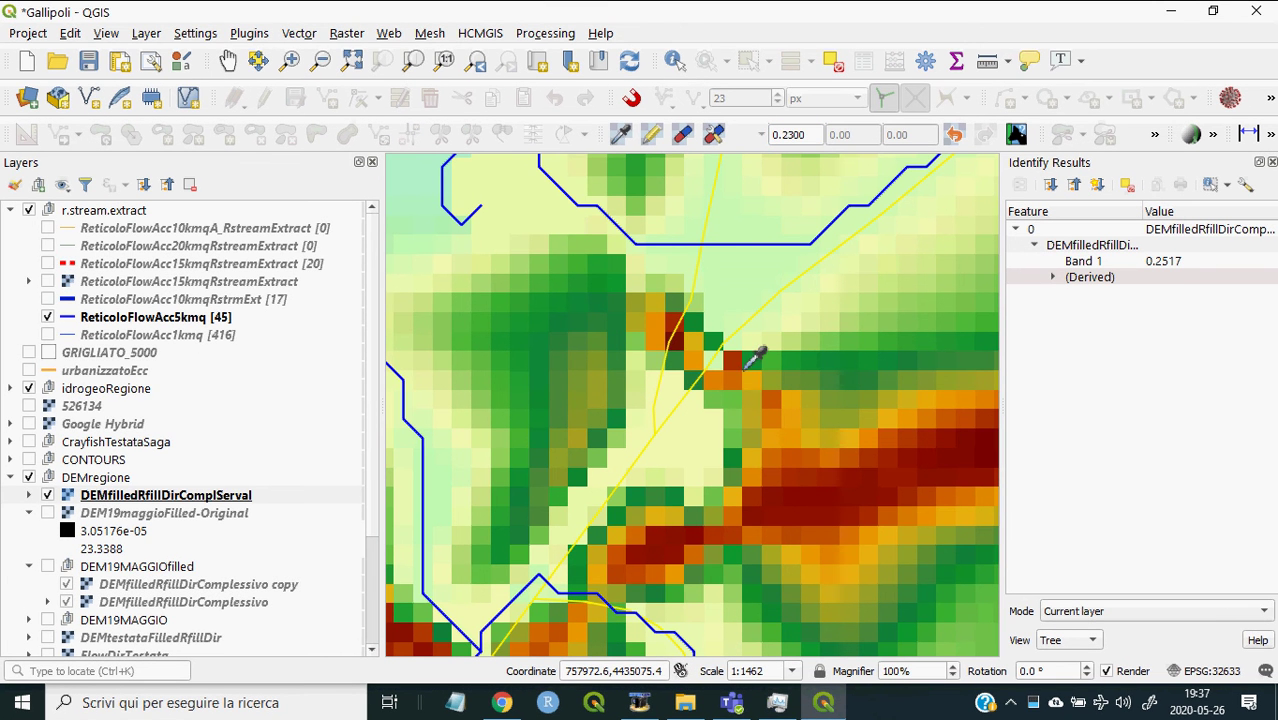
click(795, 134)
text(0.)
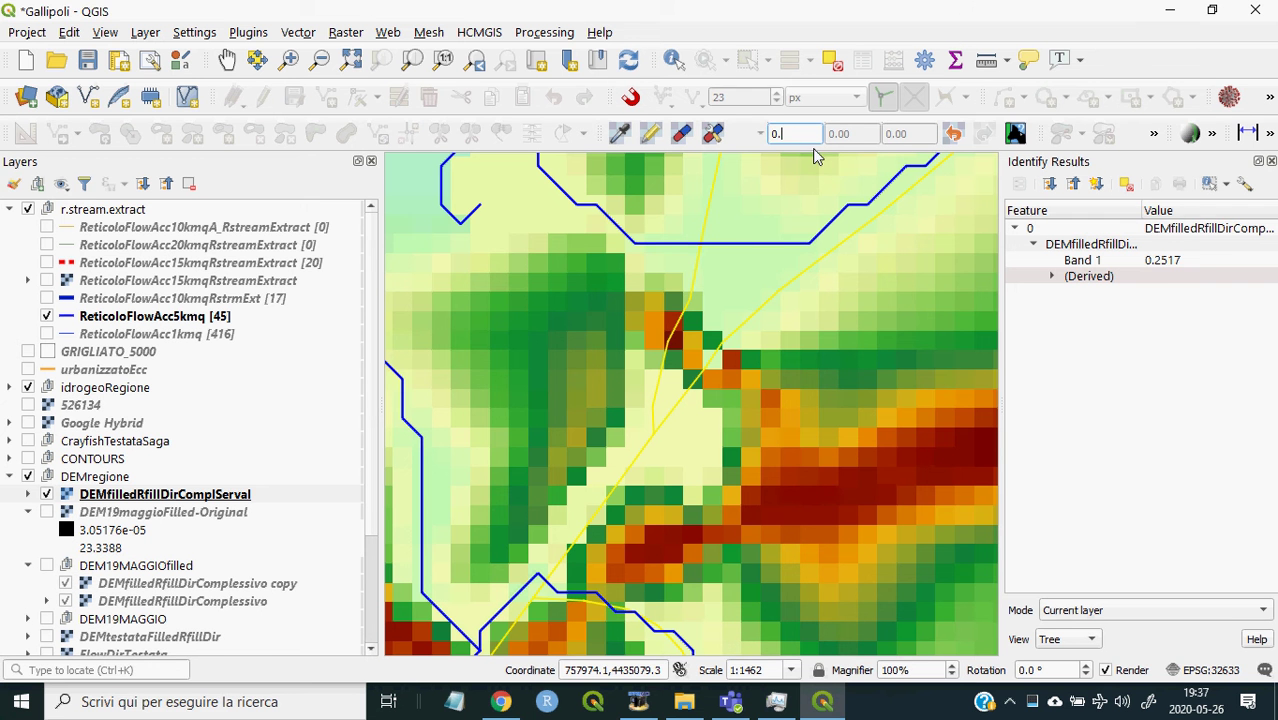
text(22)
key(Return)
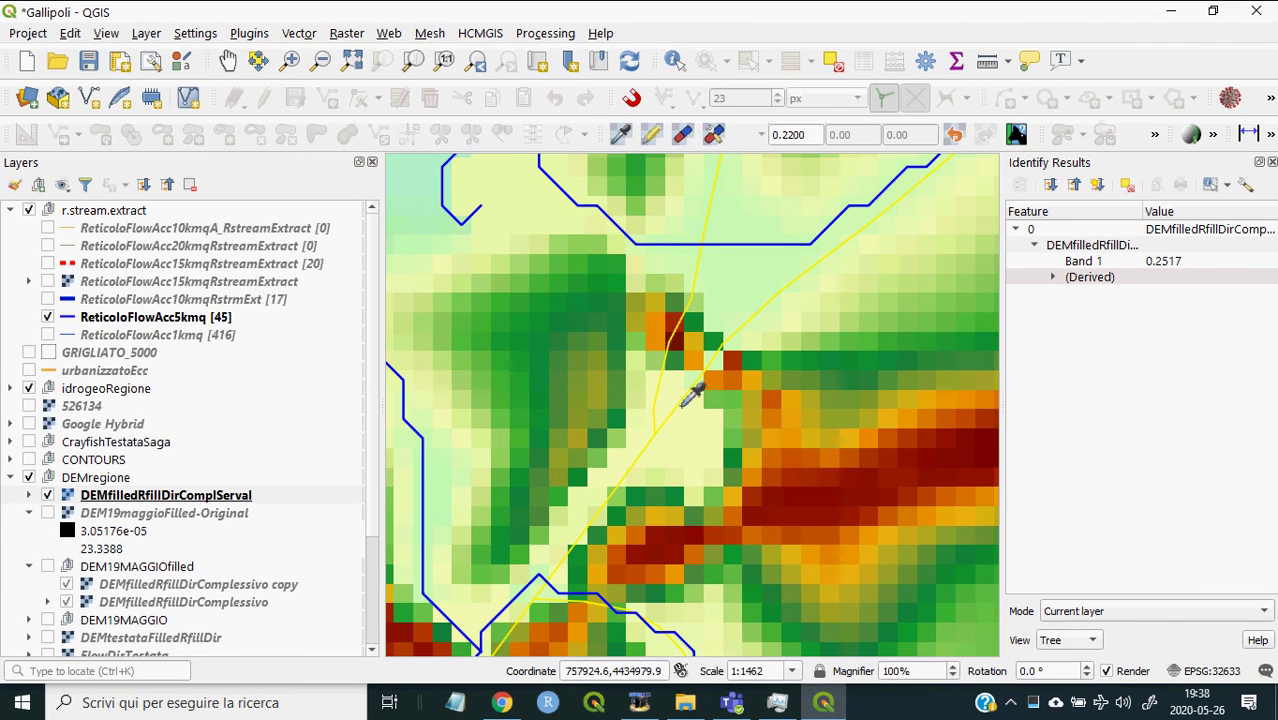
- Probe the DEMfilledRfillDirComplServal cell values along the yellow channel line from the edited cells down to the blue stream
click(708, 373)
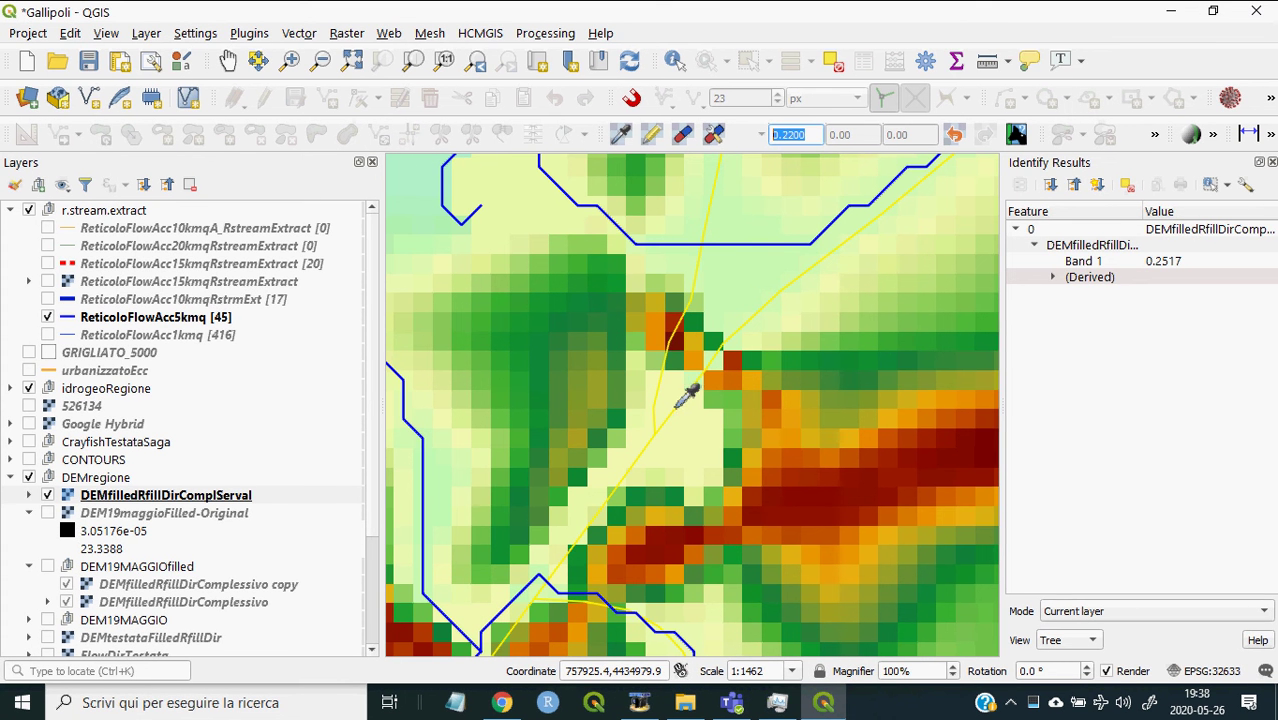
click(663, 430)
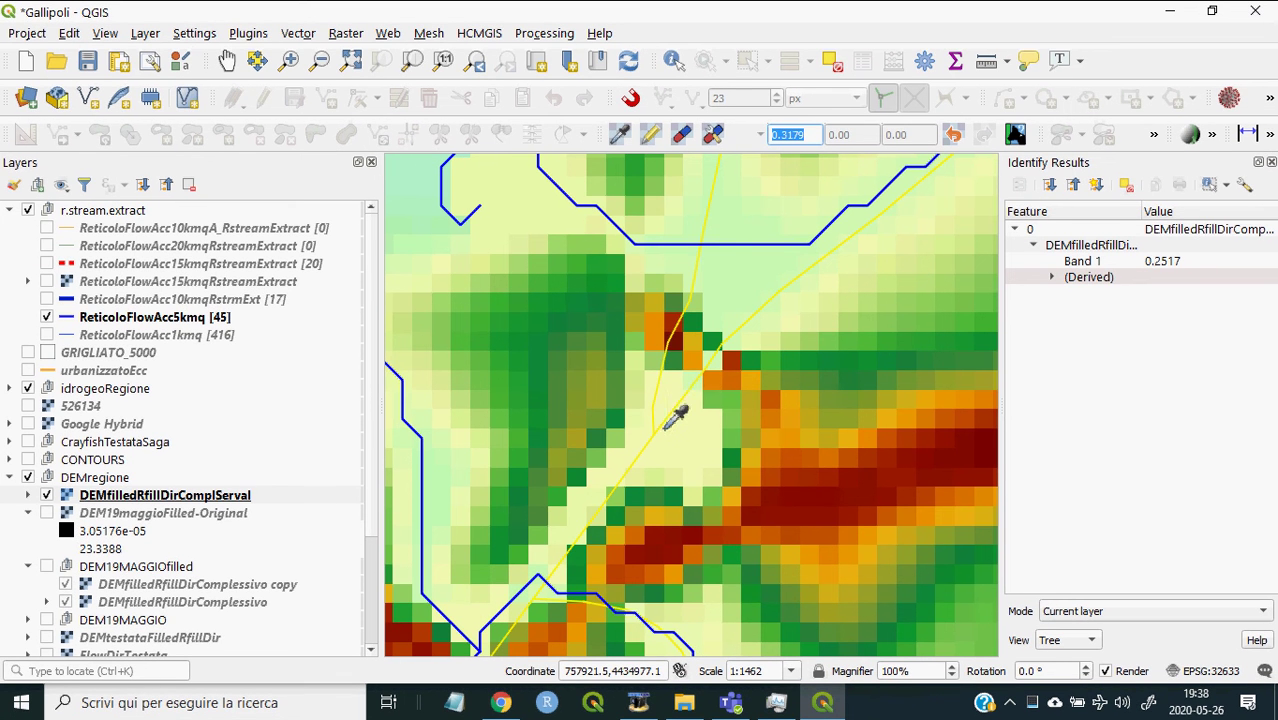
click(636, 458)
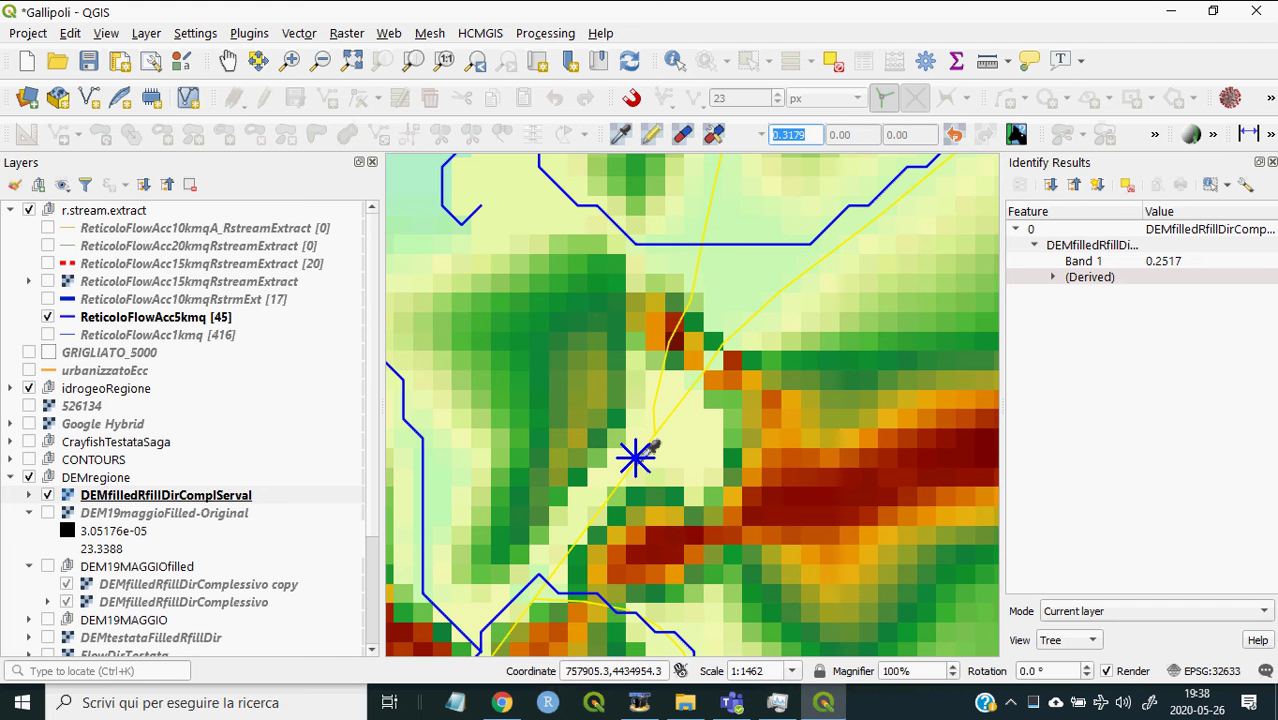
click(599, 501)
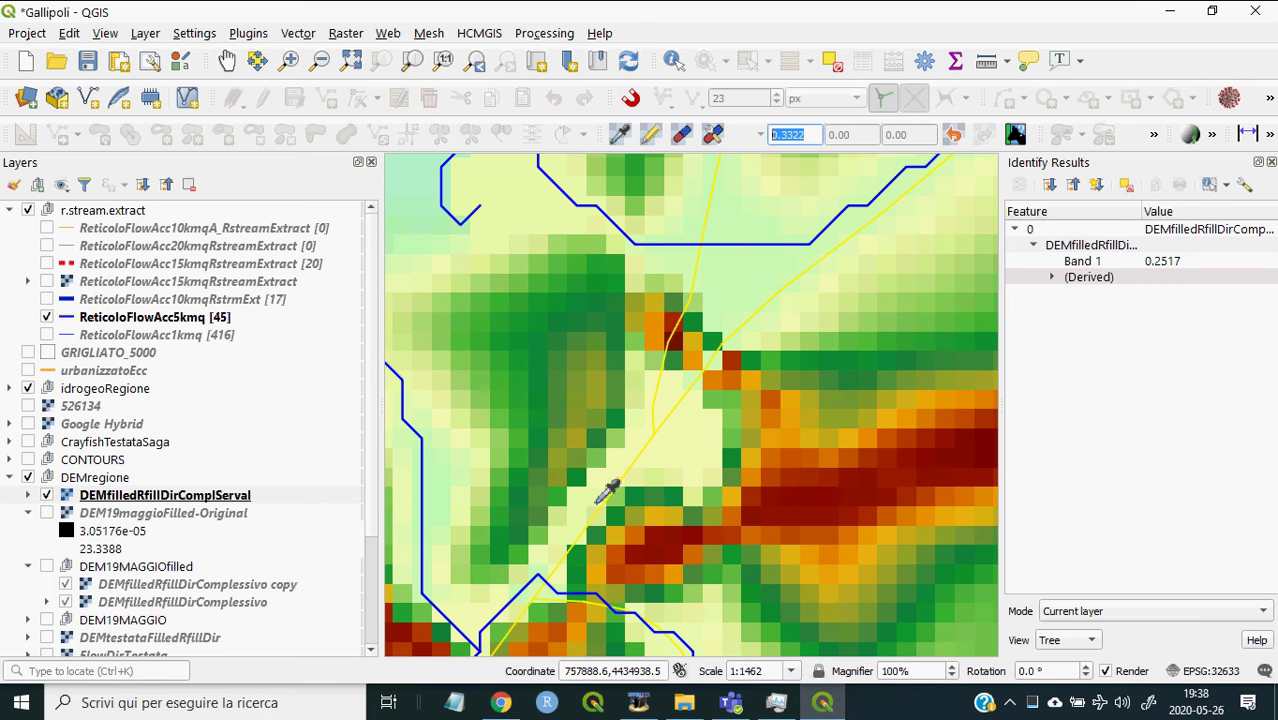
click(568, 547)
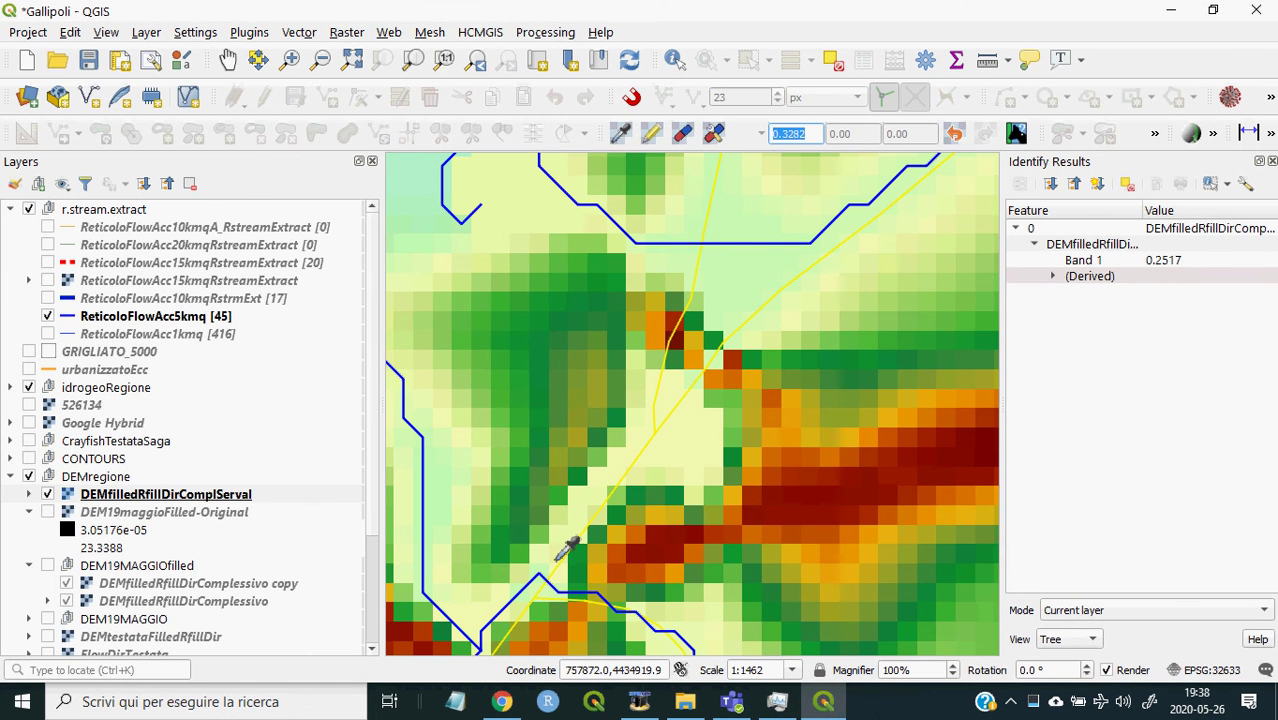
click(550, 570)
click(550, 570)
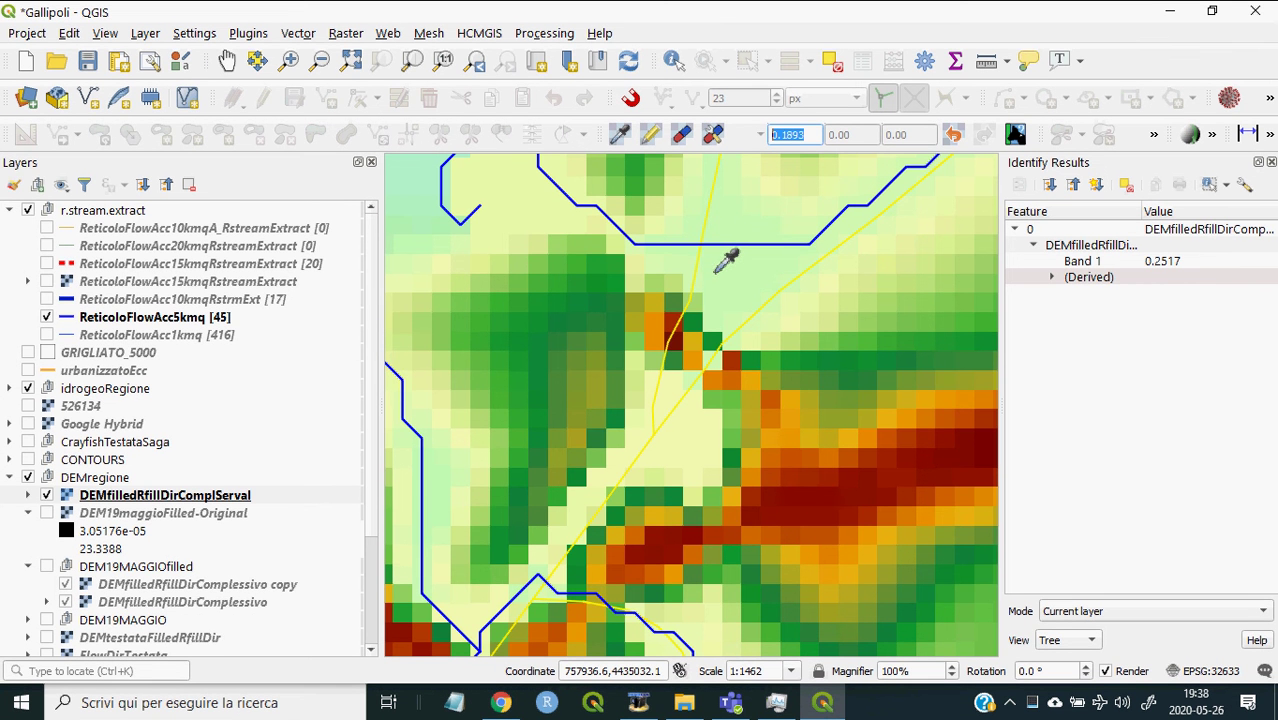
click(190, 497)
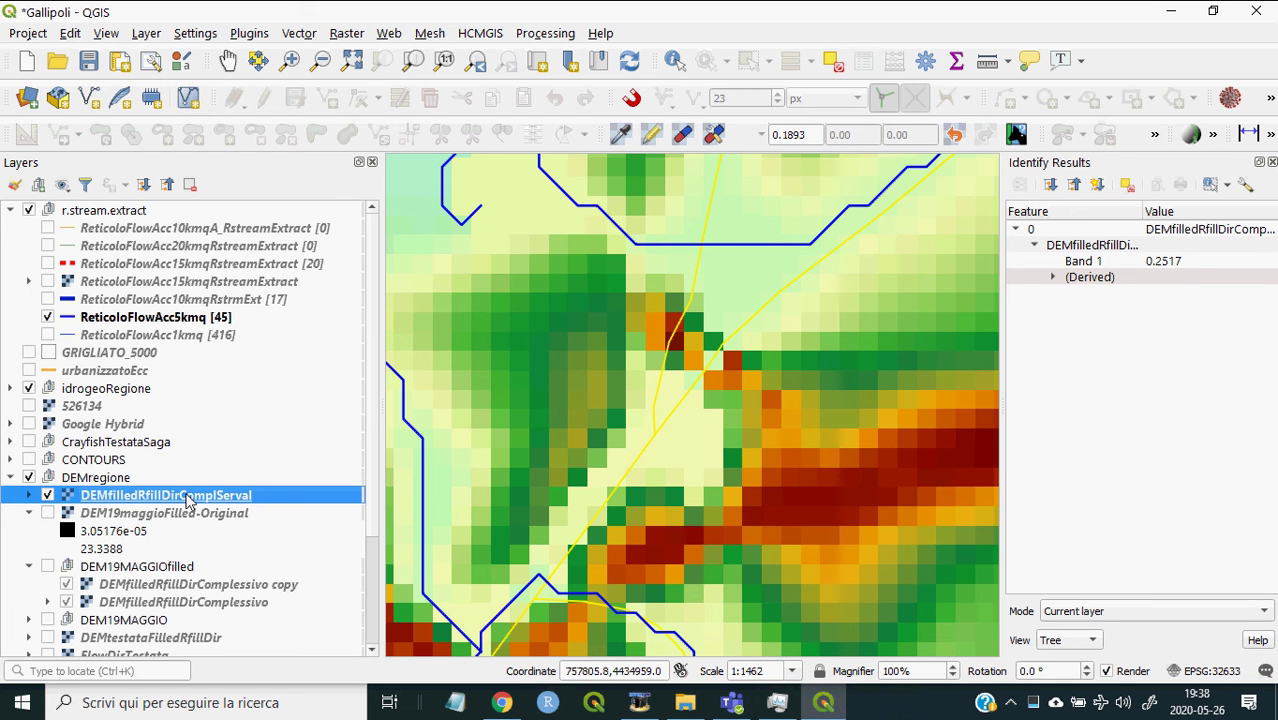
click(628, 138)
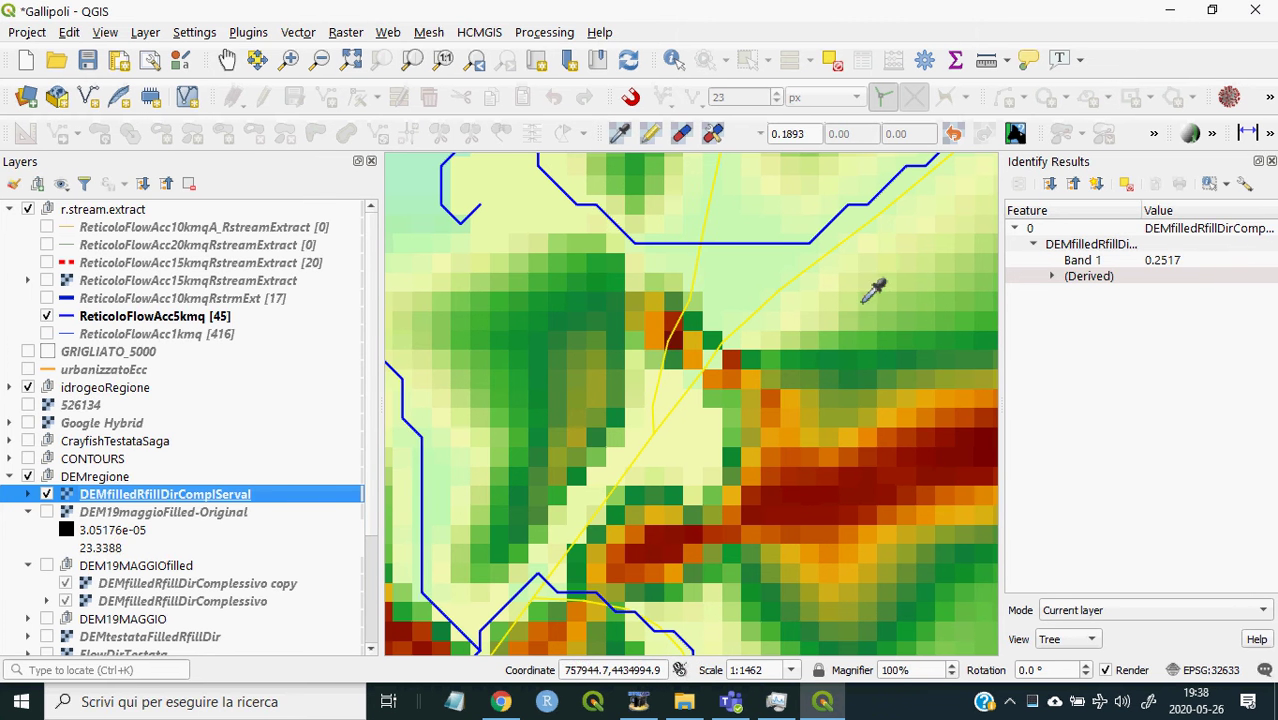
- Collapse the r.stream.extract group and add a new top-level group to the layer tree
click(12, 211)
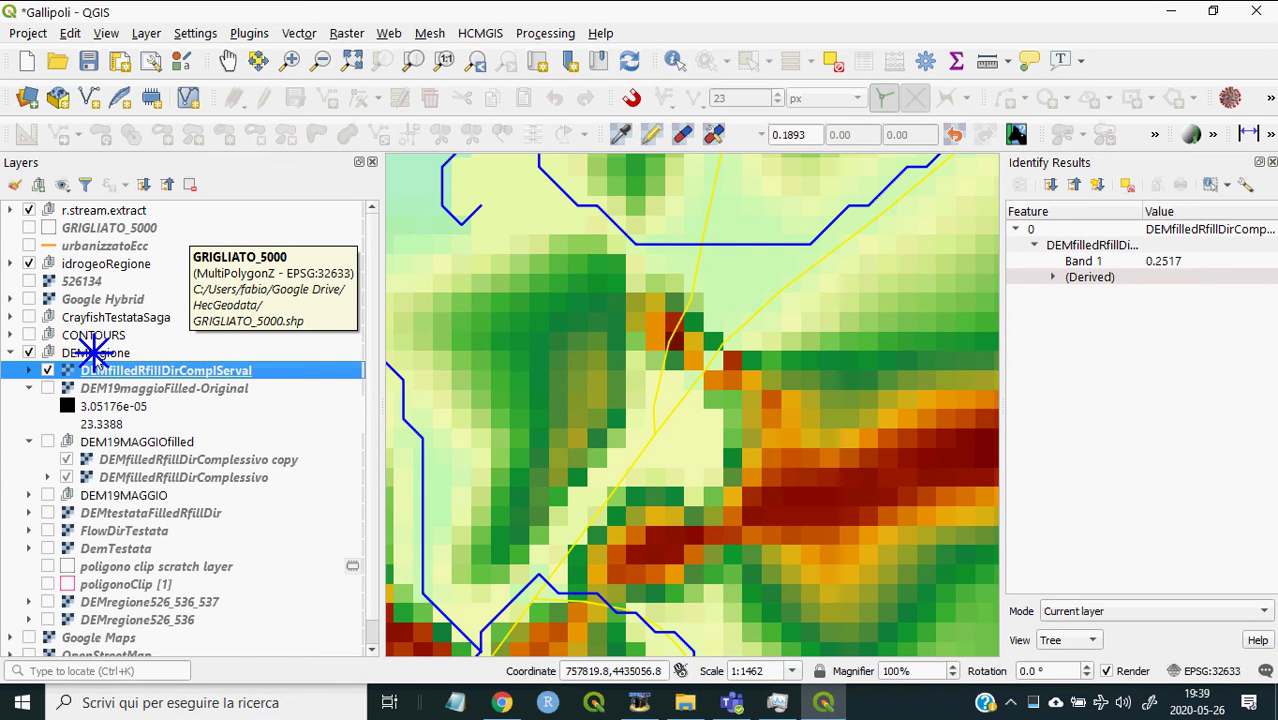
click(92, 356)
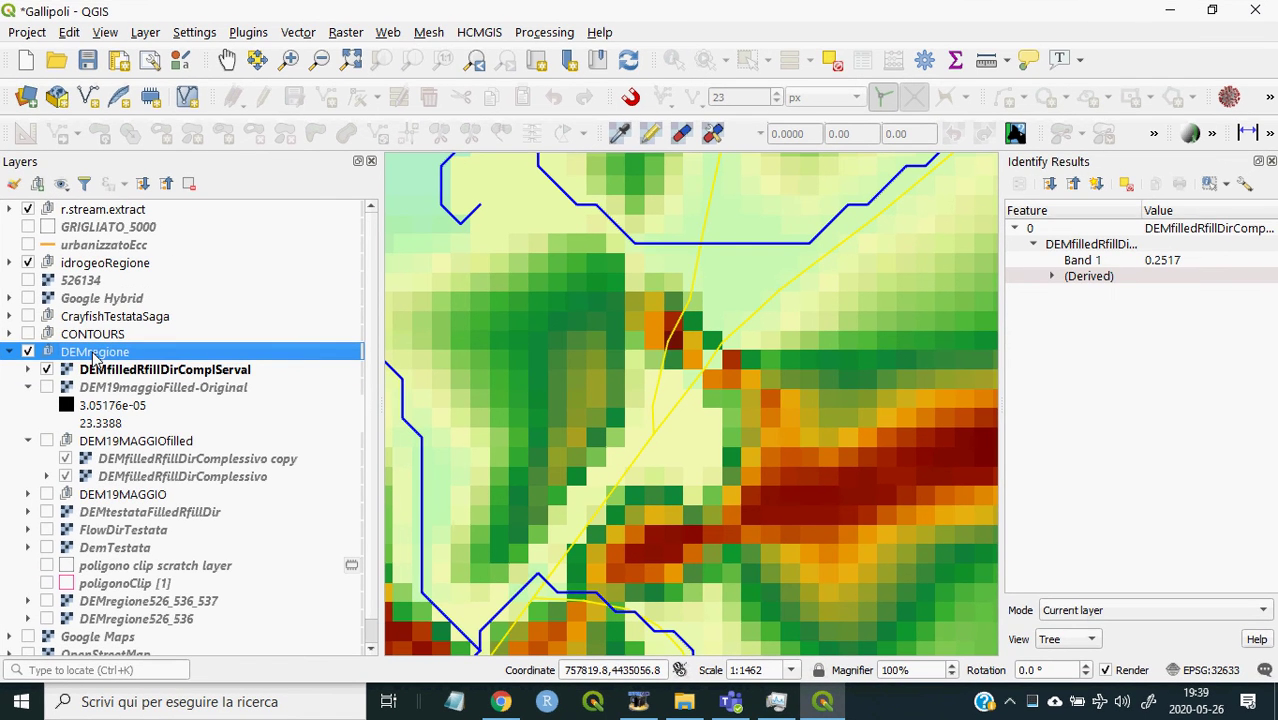
click(310, 245)
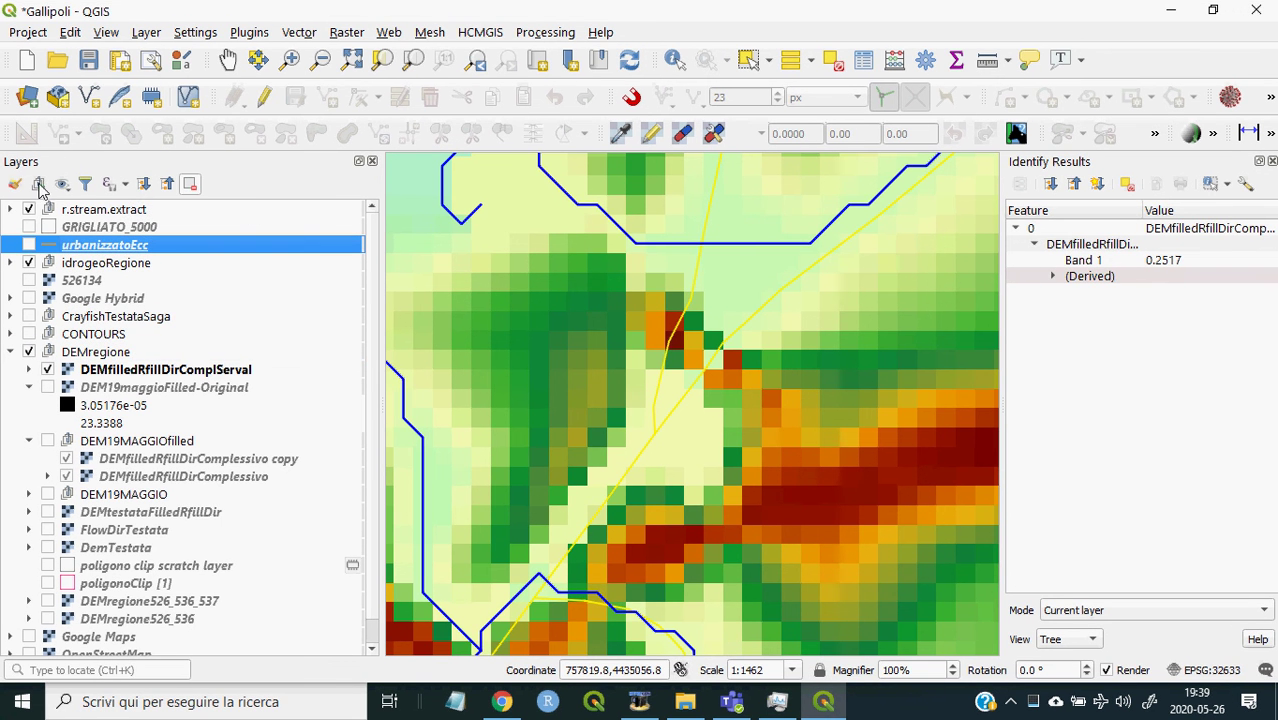
click(38, 185)
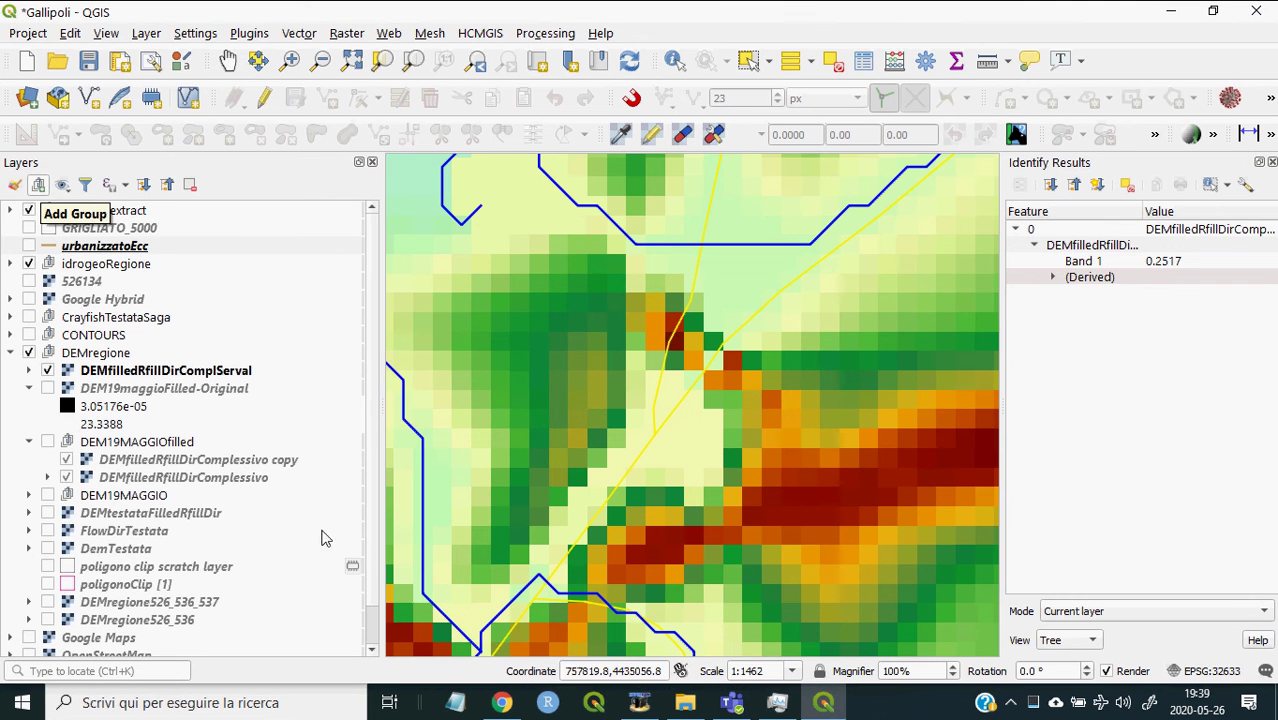
- Rename the new group below Zone VAPI as r.stream.extractServal
scroll(370, 575, down, 1)
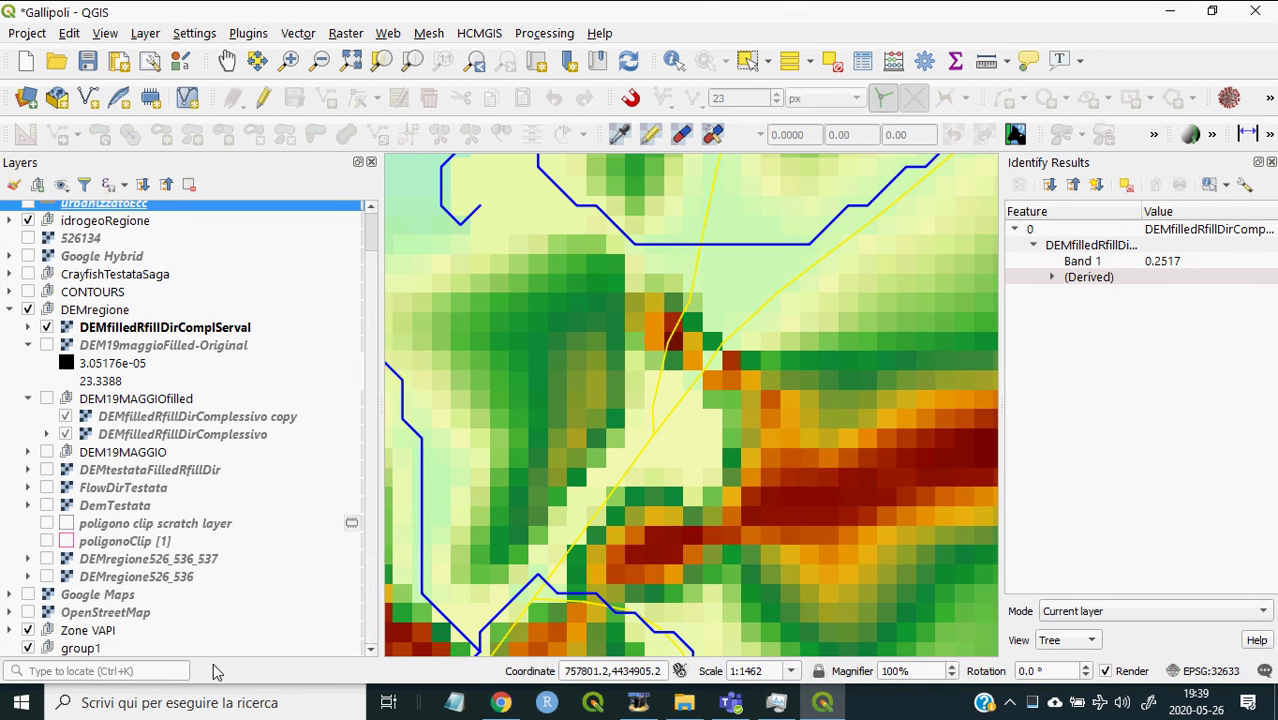
click(88, 649)
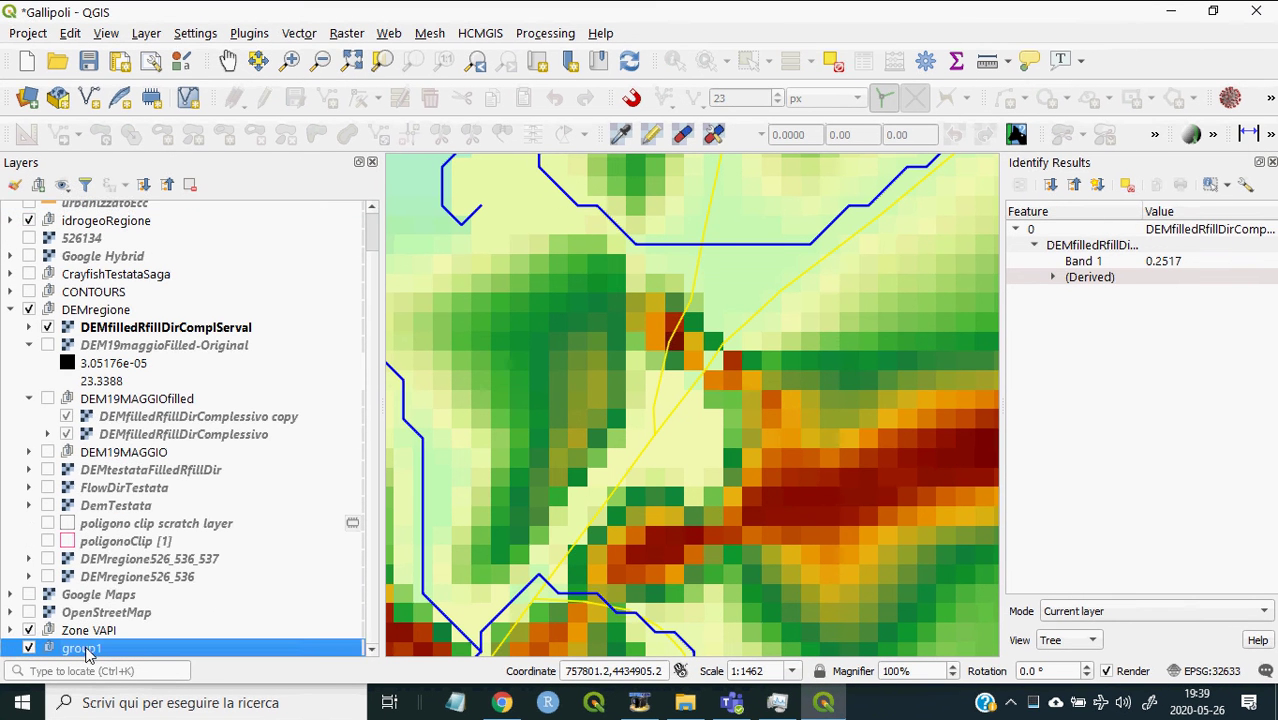
right_click(88, 653)
click(150, 439)
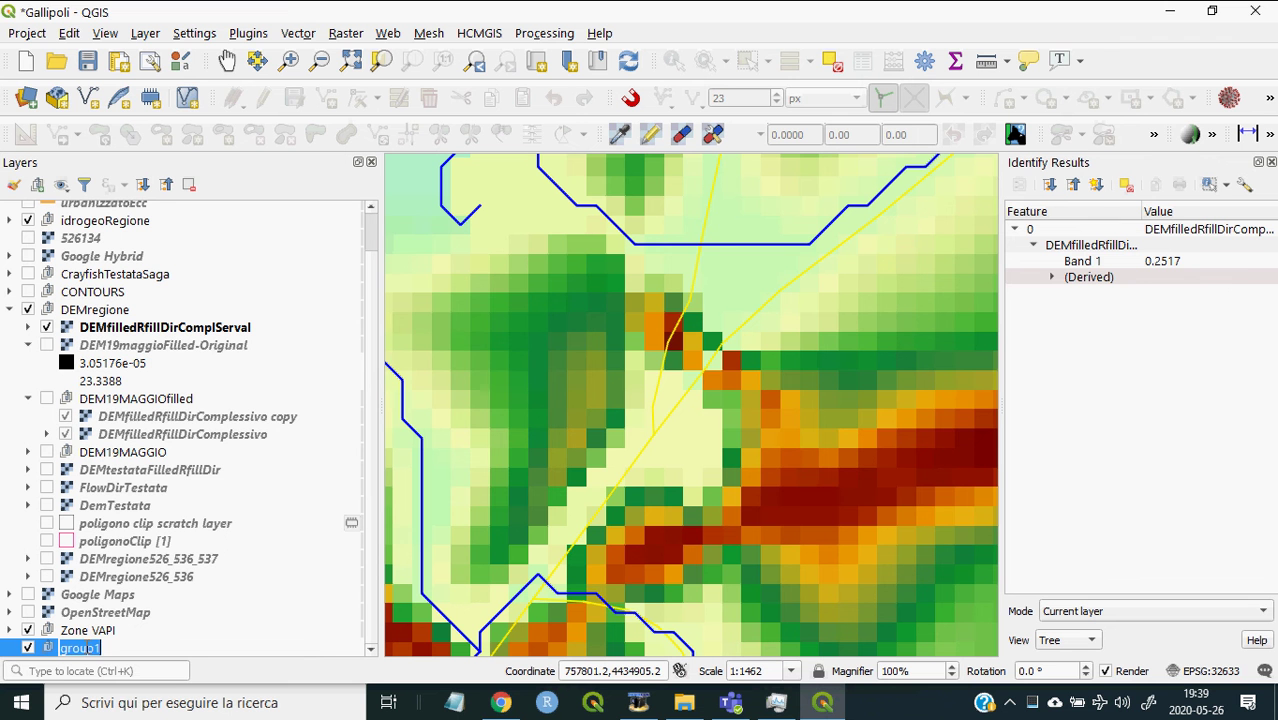
text(r.stream.extract)
key(Return)
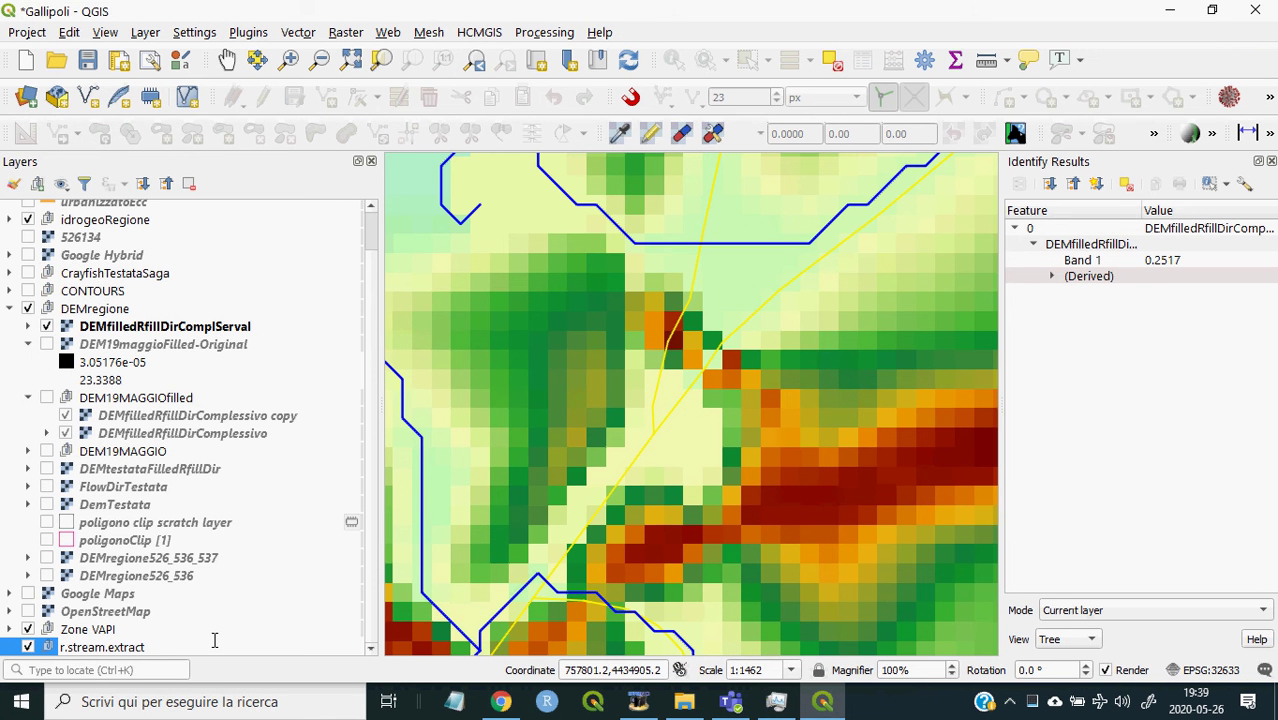
text(Serval)
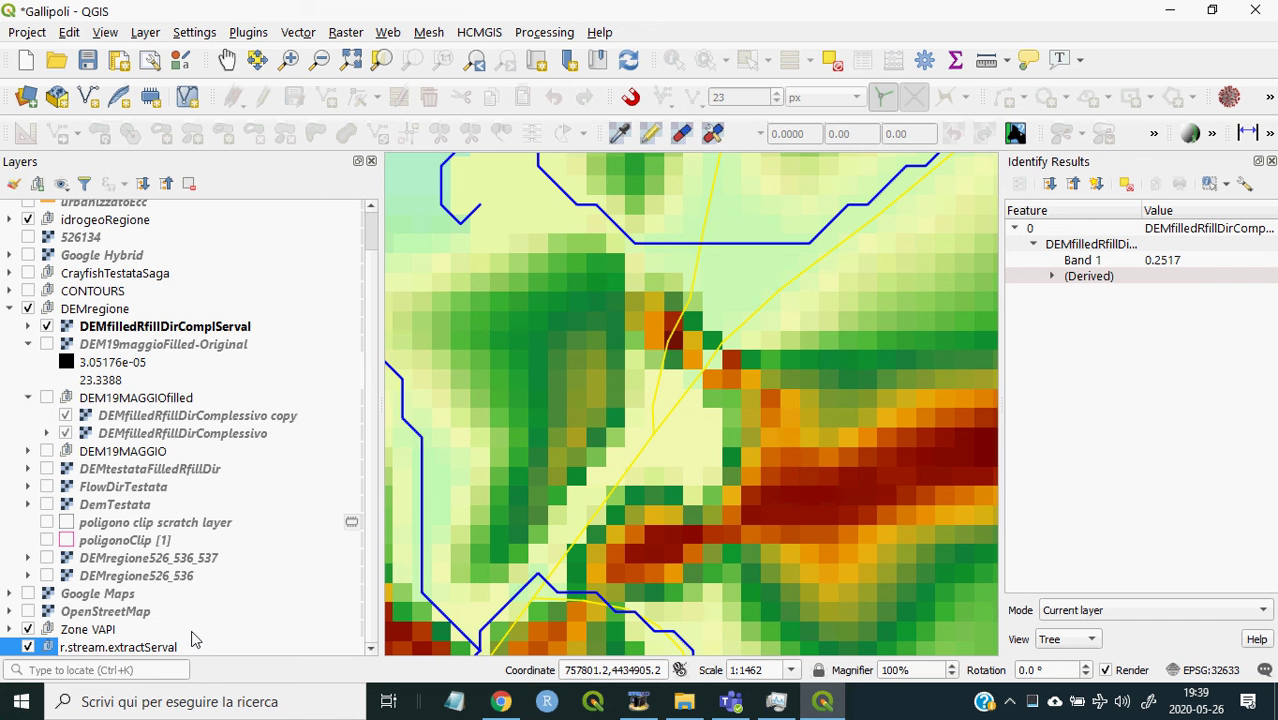
- Move the r.stream.extractServal group directly above the DEMregione group in the layer tree and select it
key(Return)
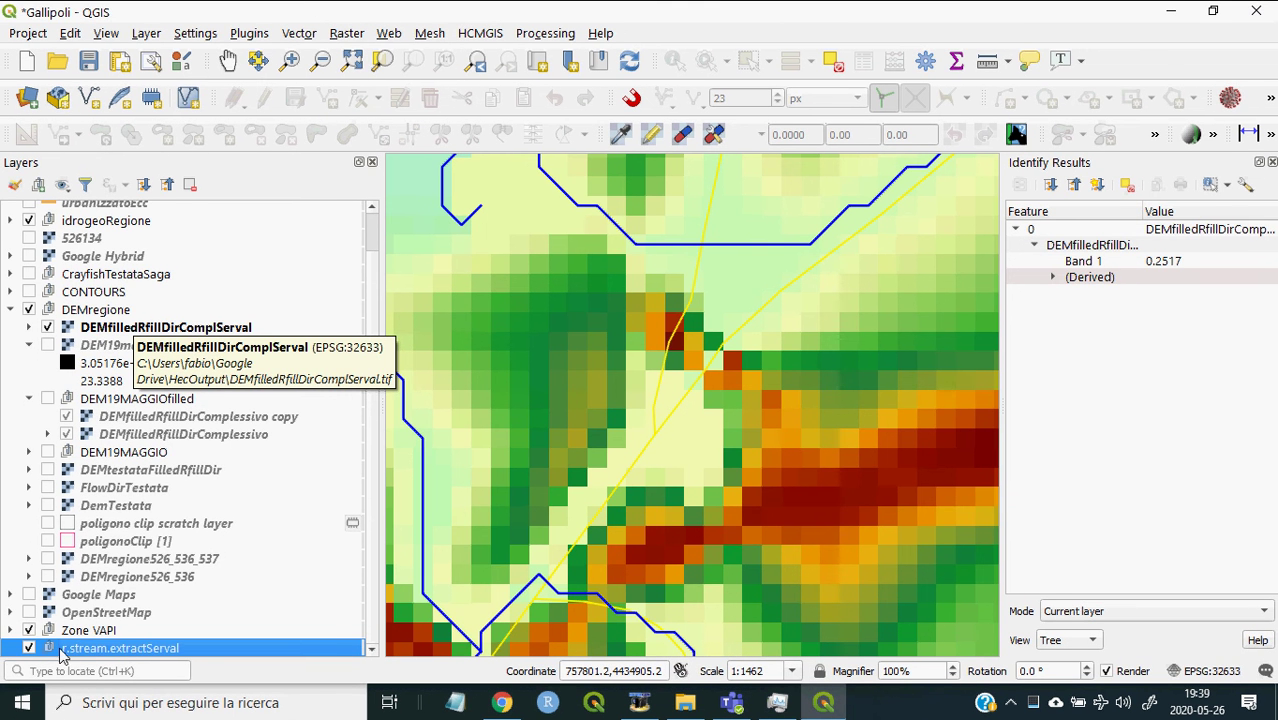
drag(105, 652, 163, 300)
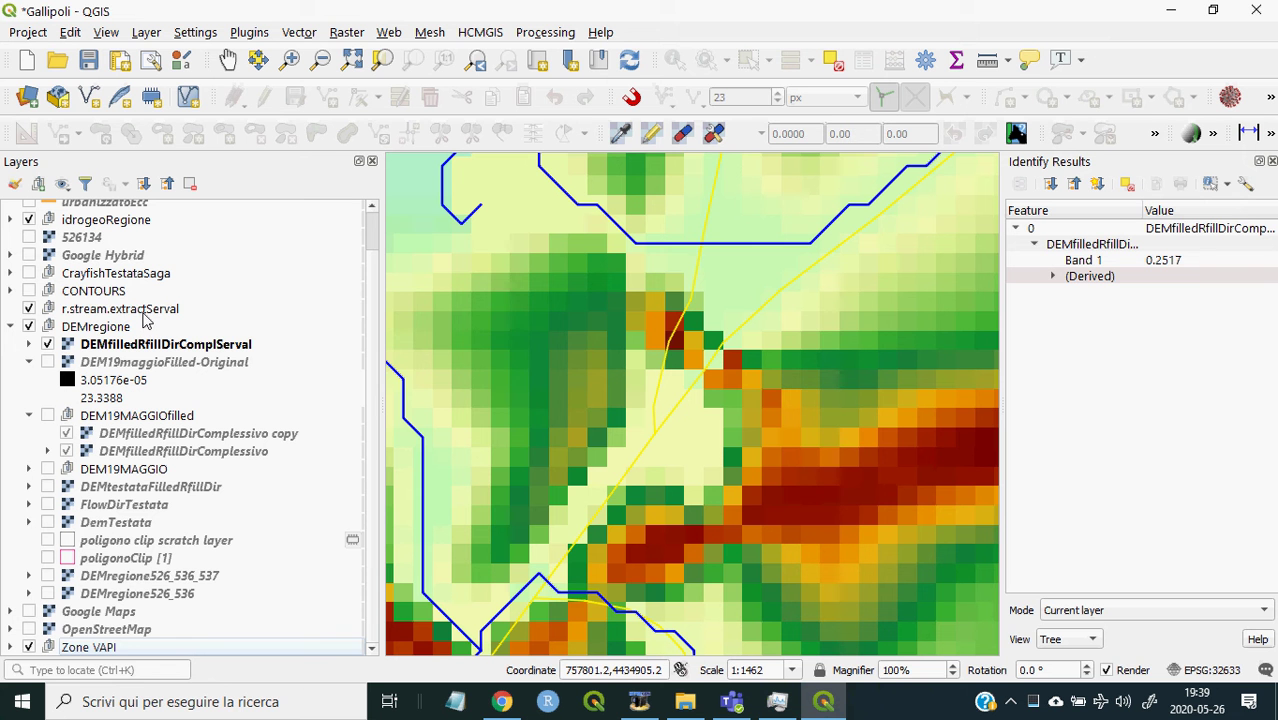
click(145, 312)
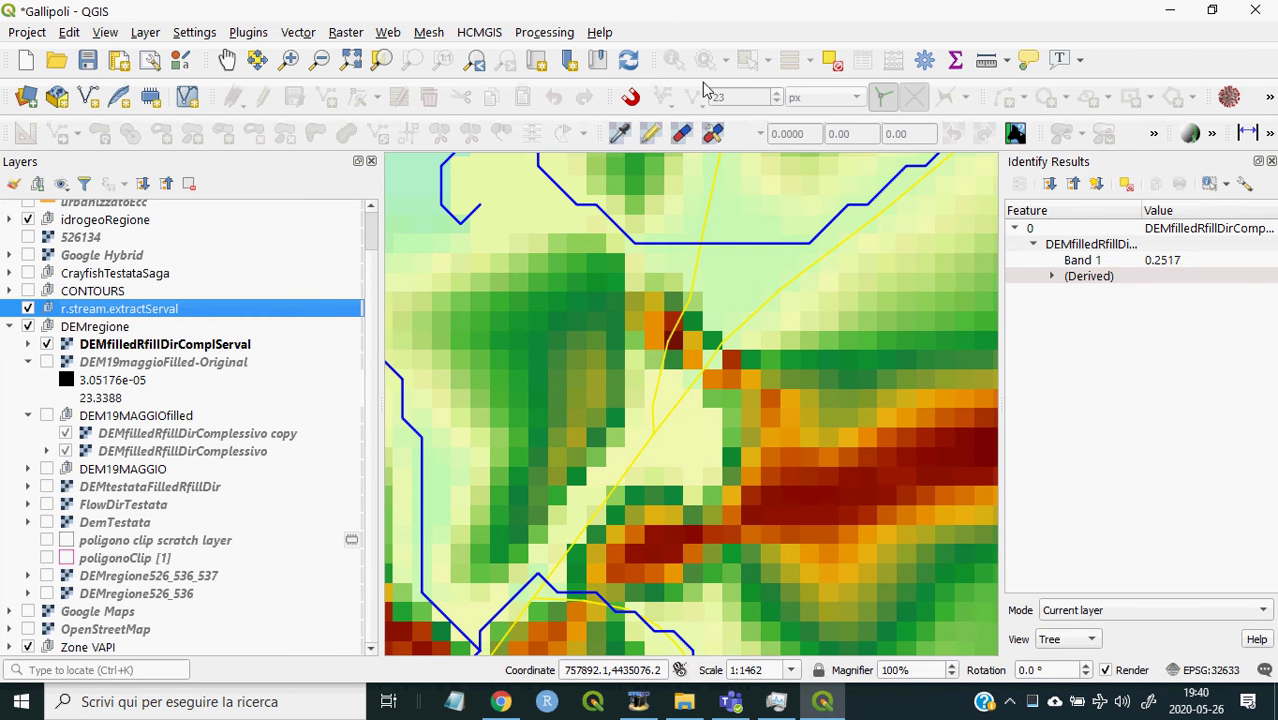
- Replace the identify results with the Processing Toolbox, search it for r.stream, and open the GRASS r.stream.extract algorithm
click(544, 33)
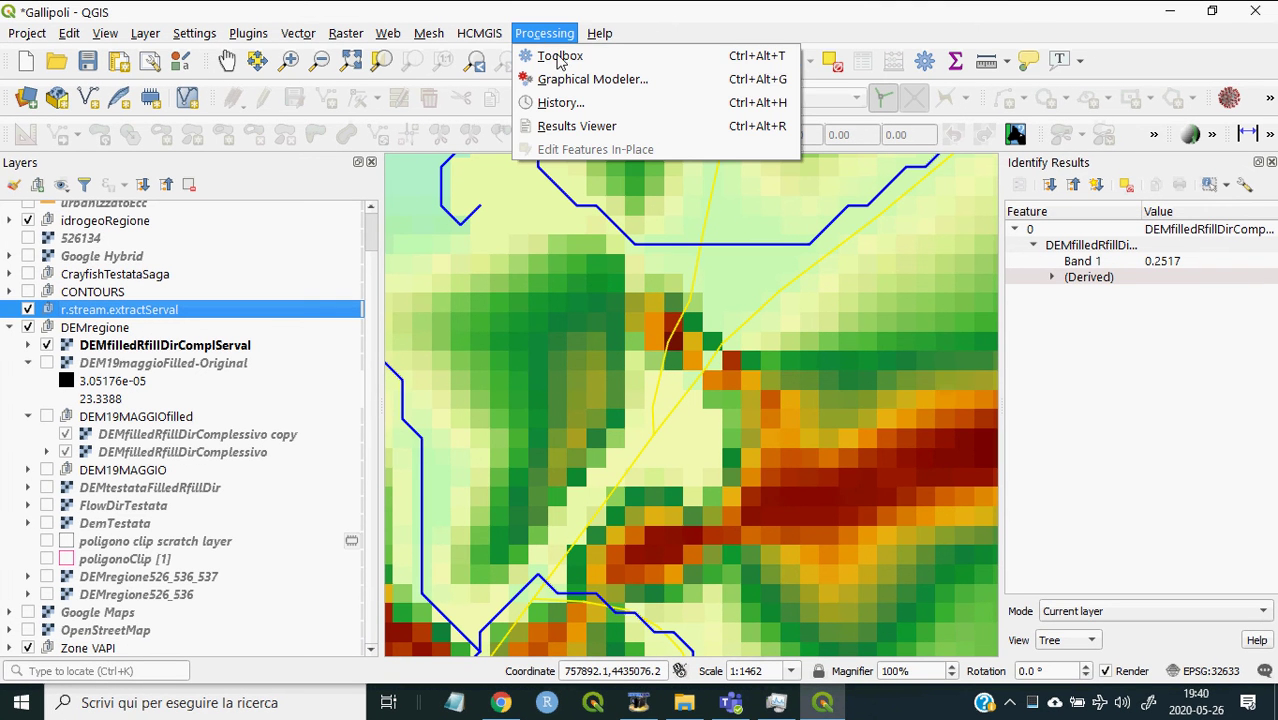
click(559, 56)
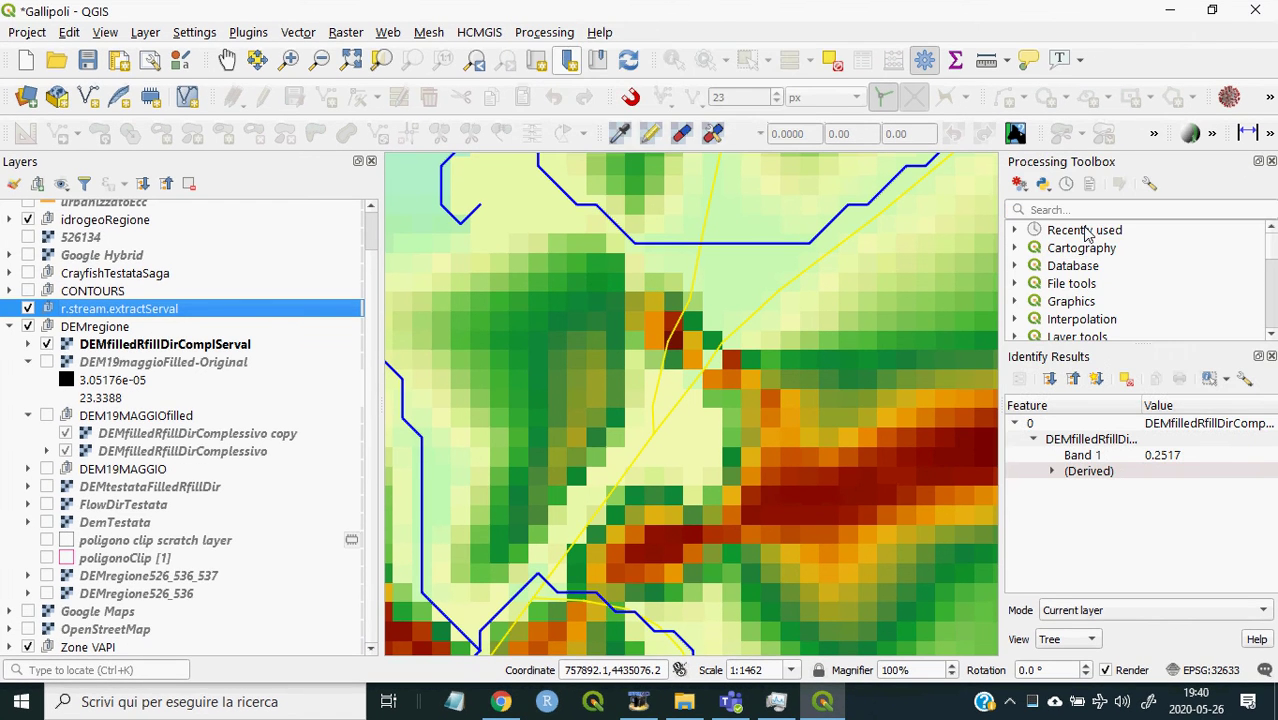
click(1268, 357)
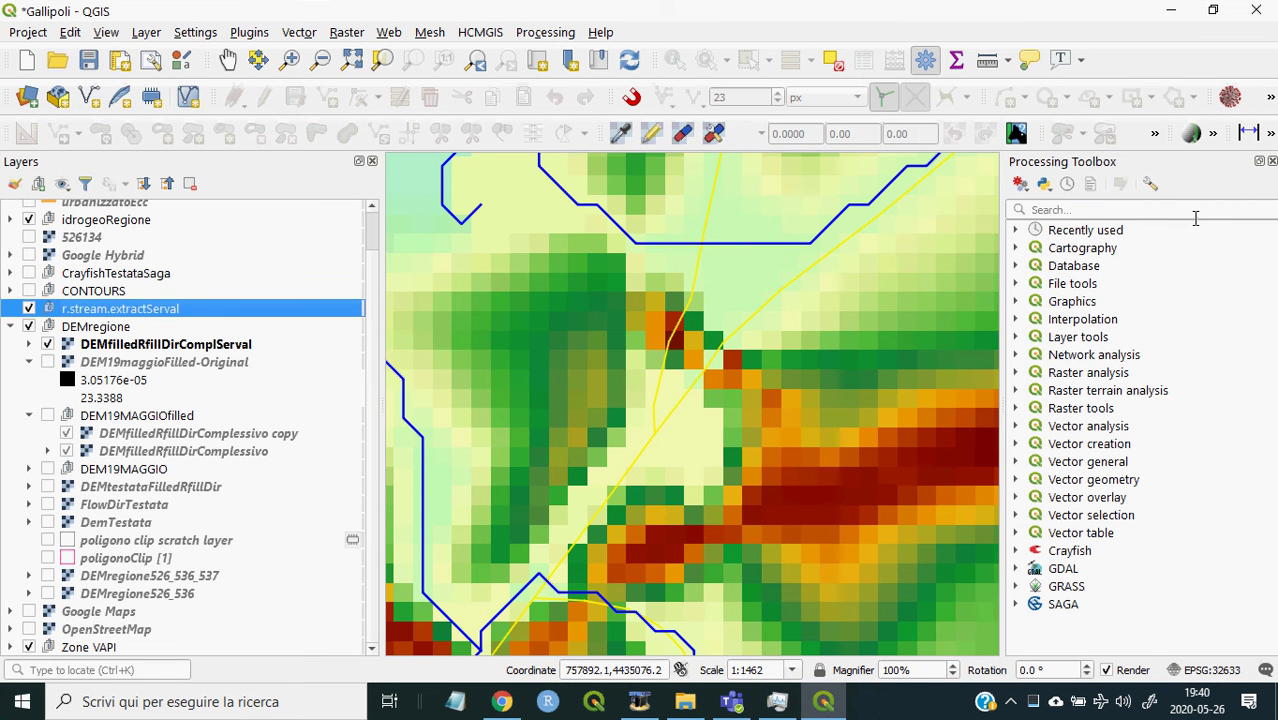
click(1194, 211)
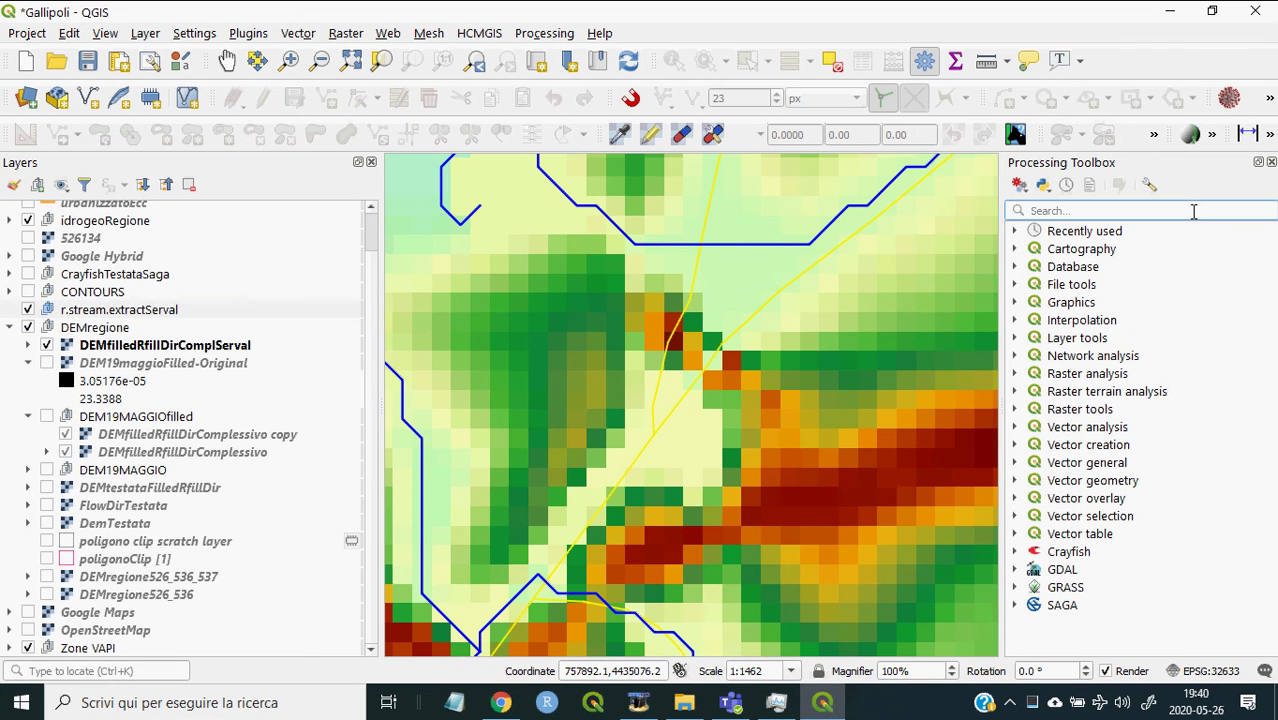
text(r.stre)
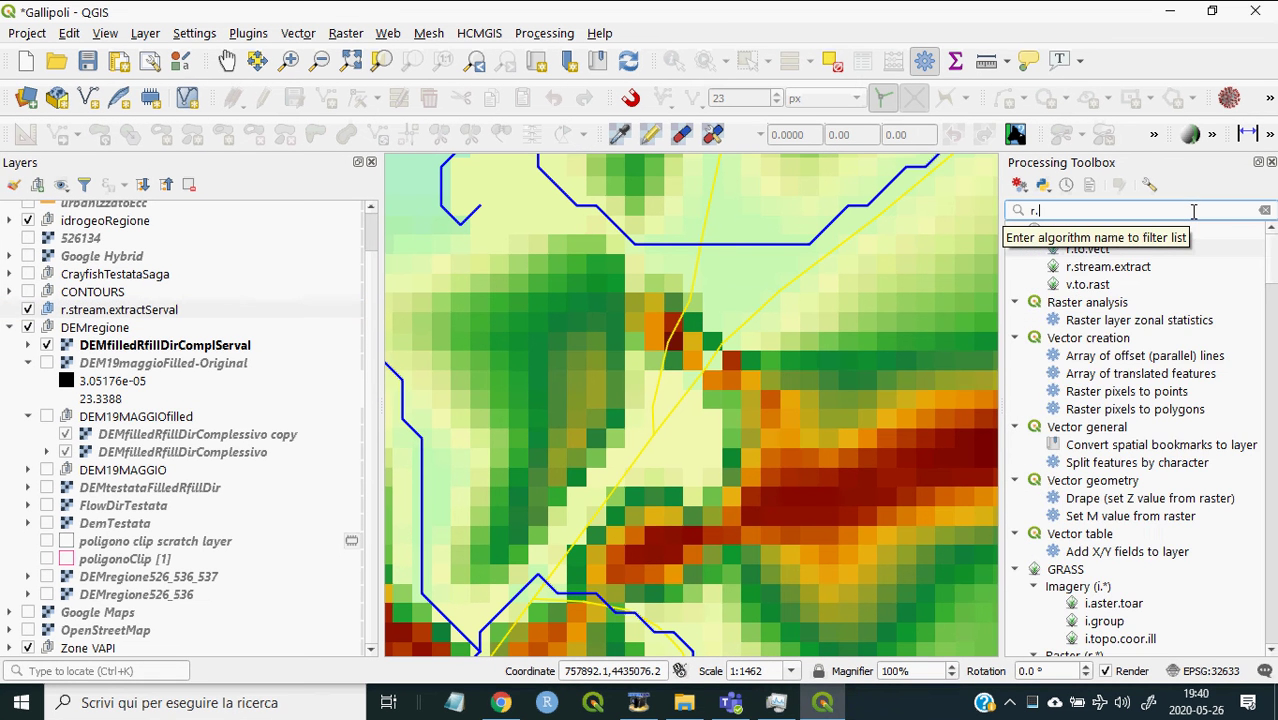
text(am)
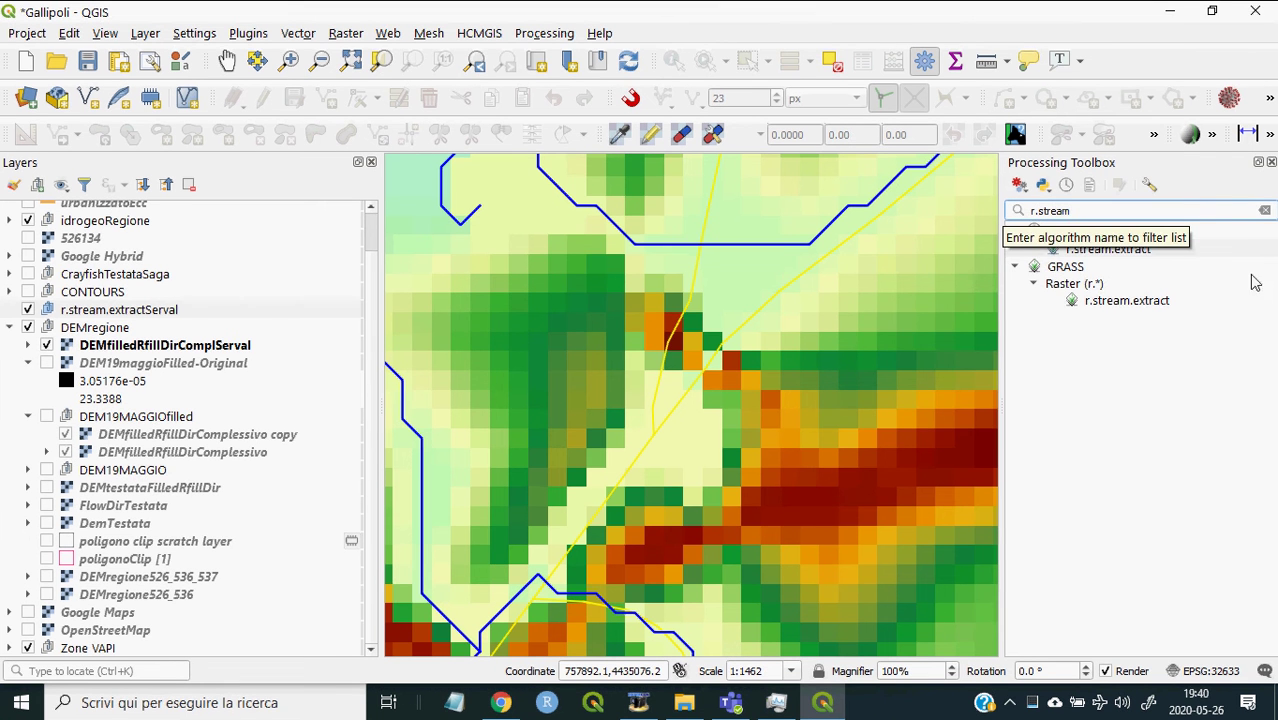
click(1137, 306)
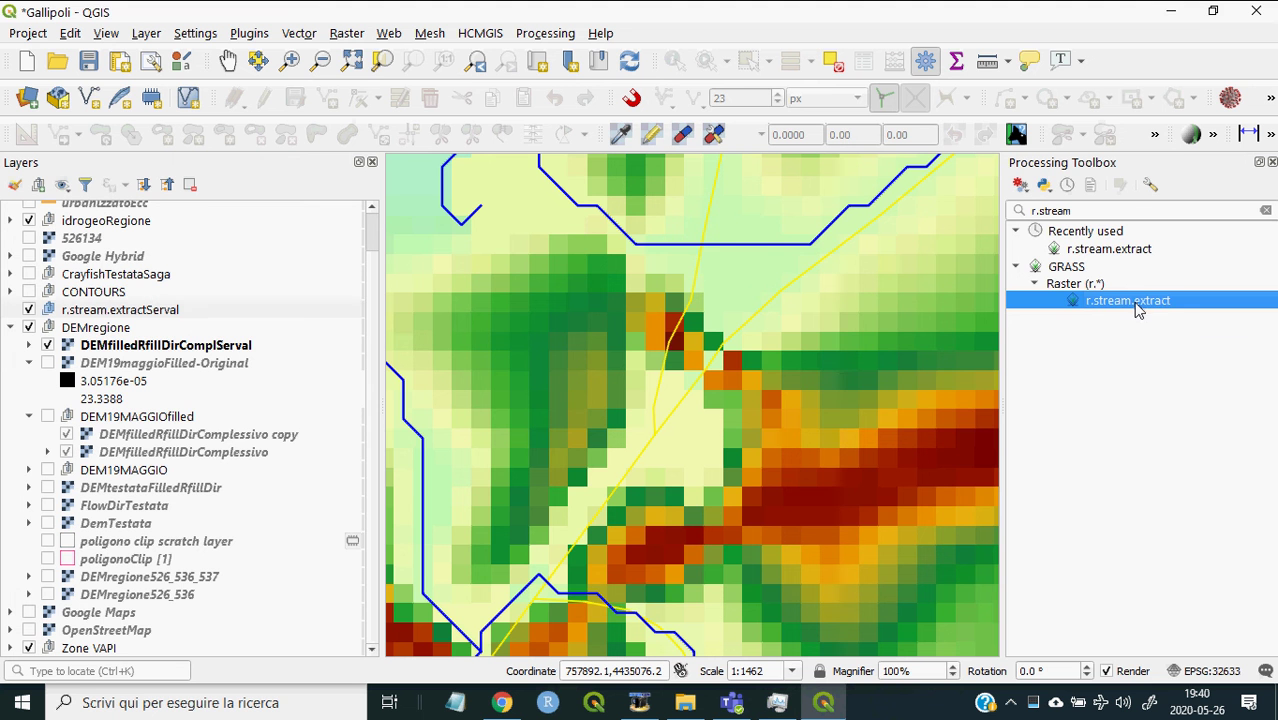
double_click(1135, 303)
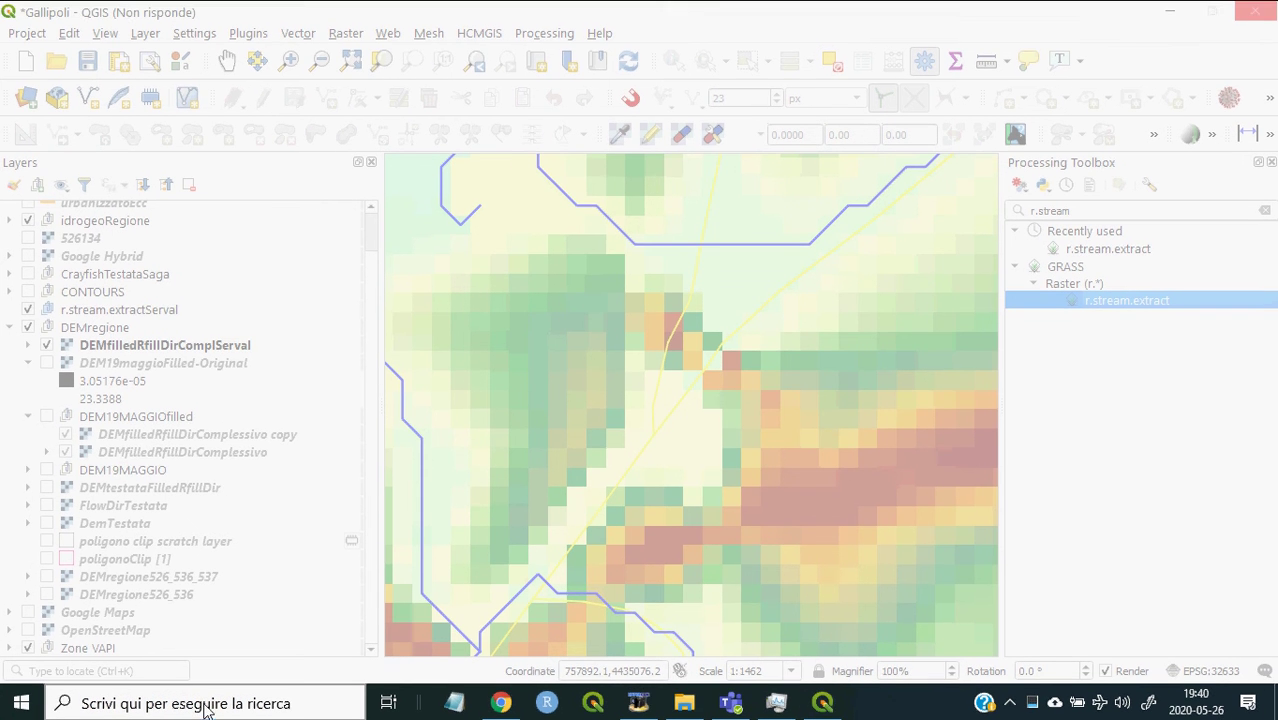
- Find Excel through the Windows search and open its recent workbook CONVERSIONE CELLE KMQ QGIS THRESHOLD SOGLIA.xlsx
click(207, 707)
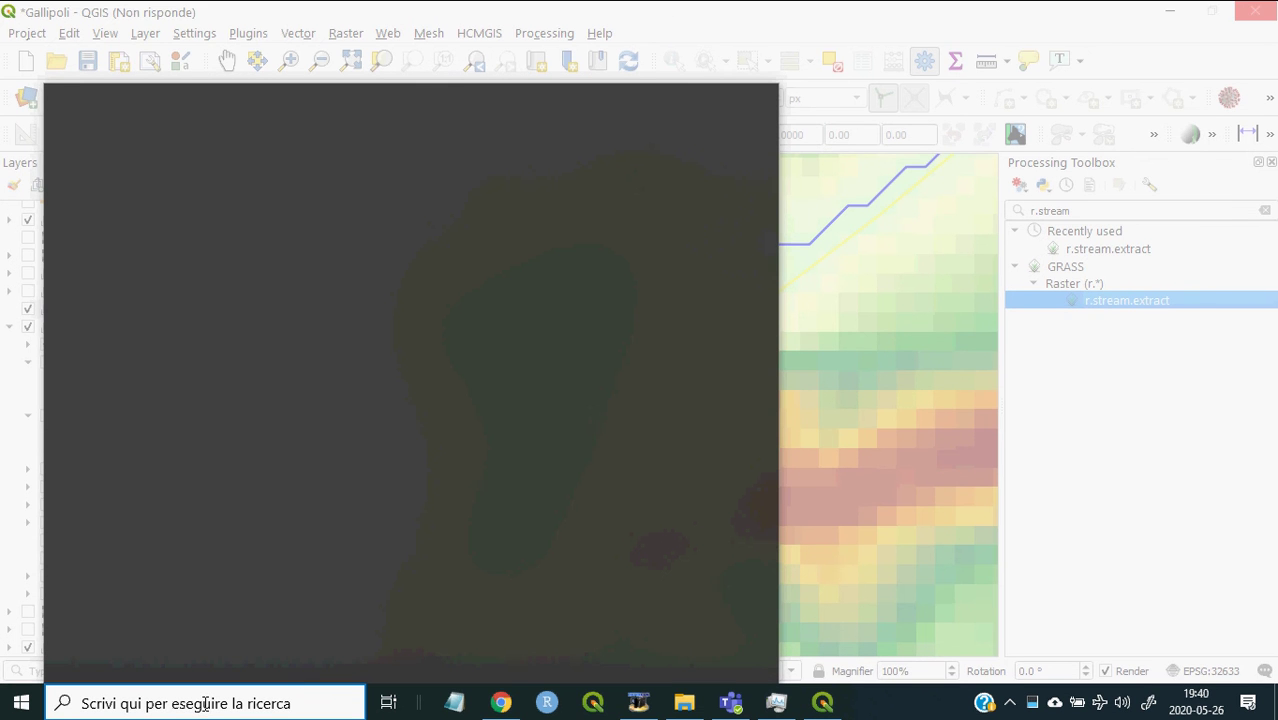
text(excel)
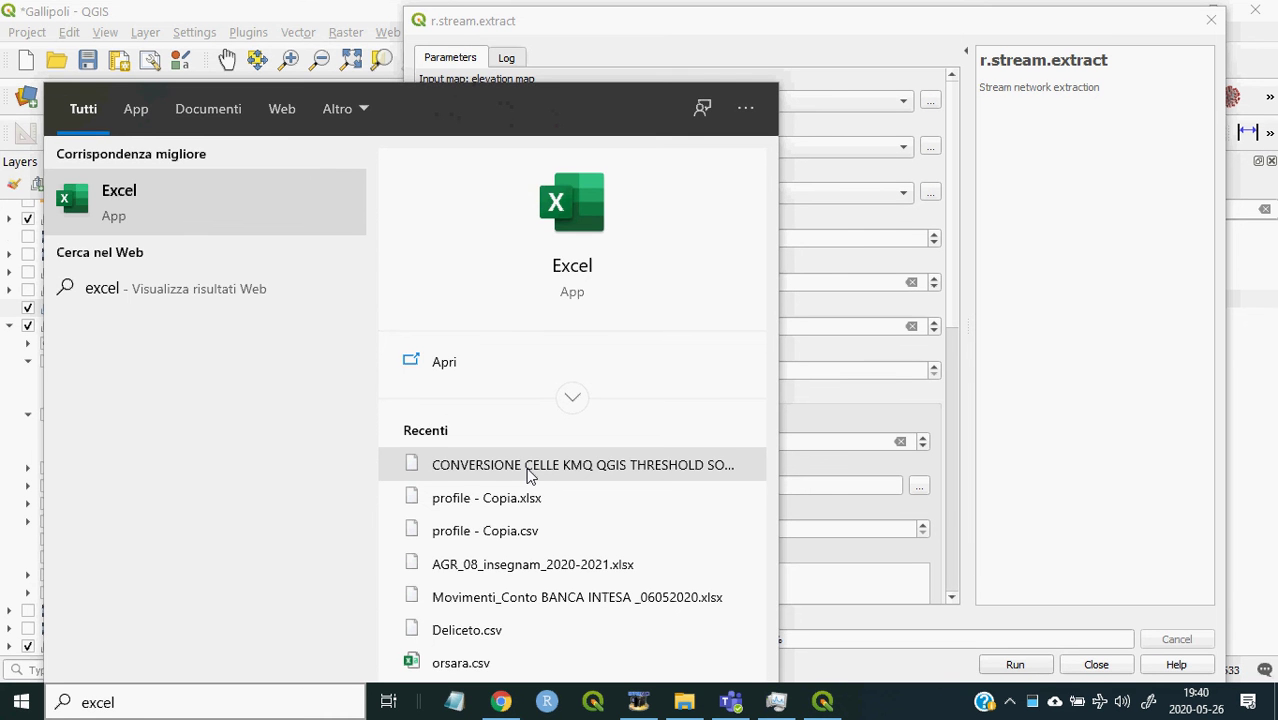
click(529, 474)
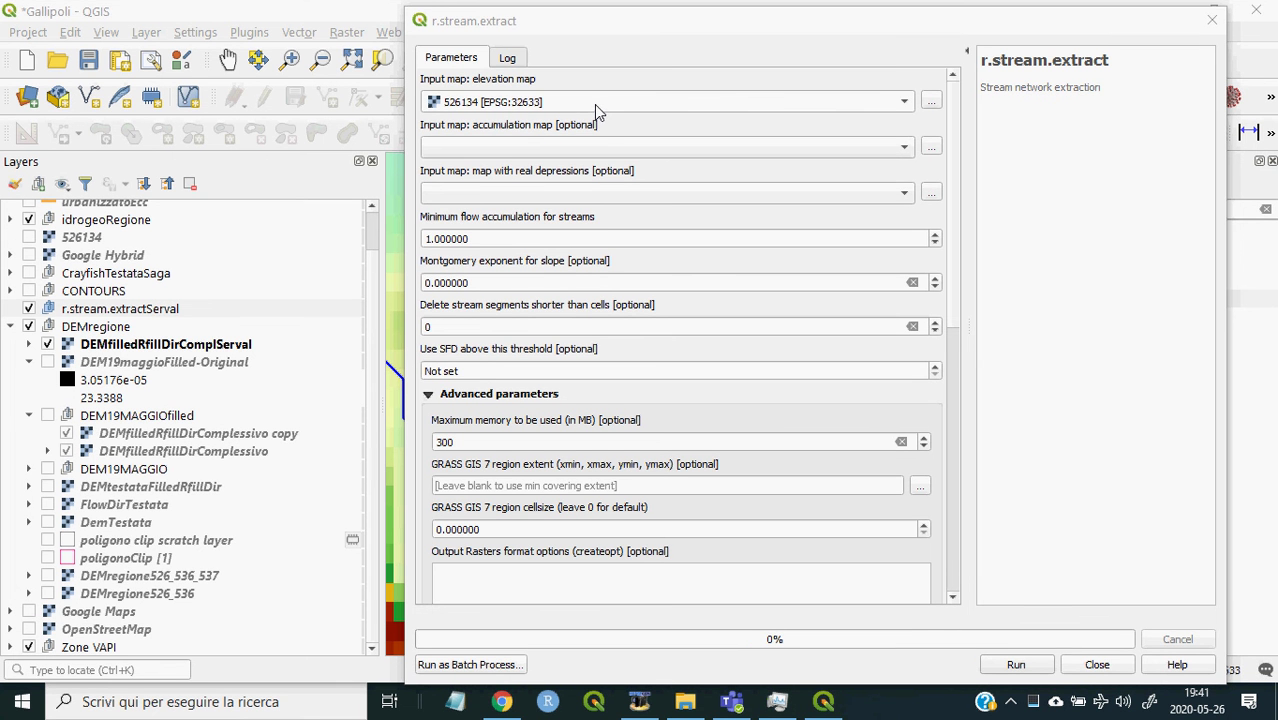
- Choose DEMfilledRfillDirComplServal as the input elevation map for r.stream.extract
click(594, 105)
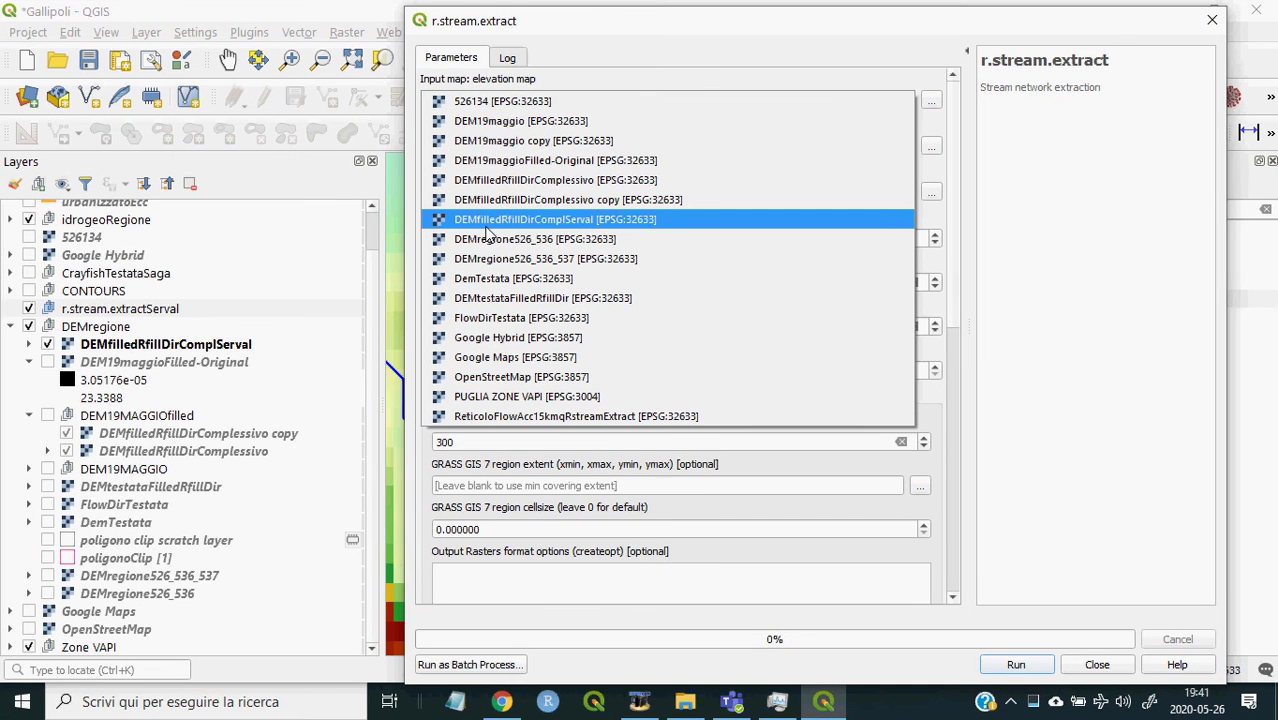
click(588, 230)
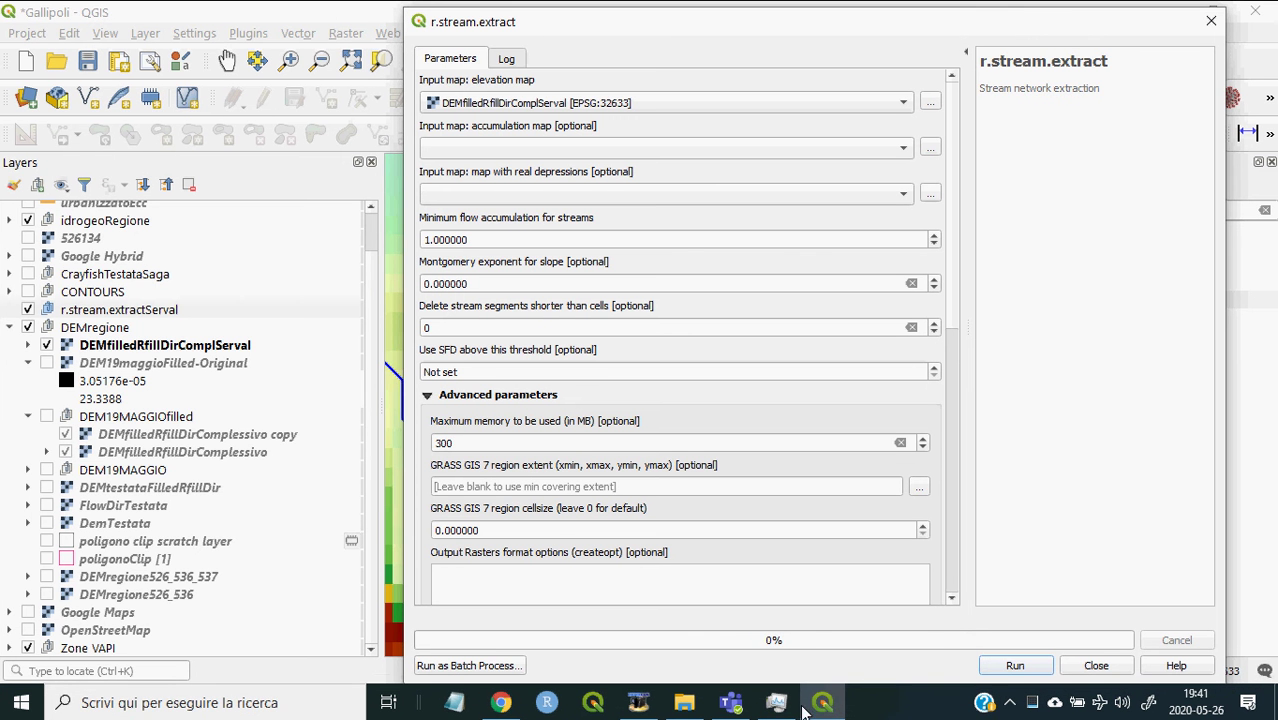
mouse_move(820, 706)
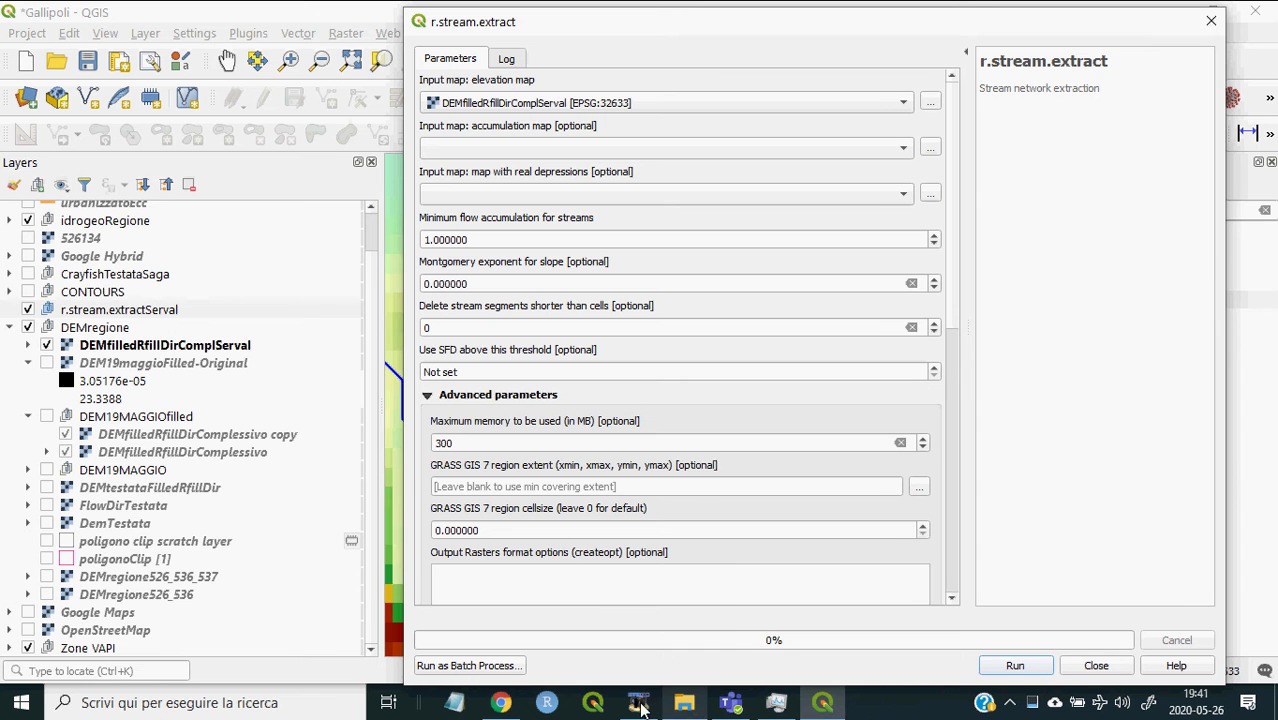
click(640, 707)
click(930, 262)
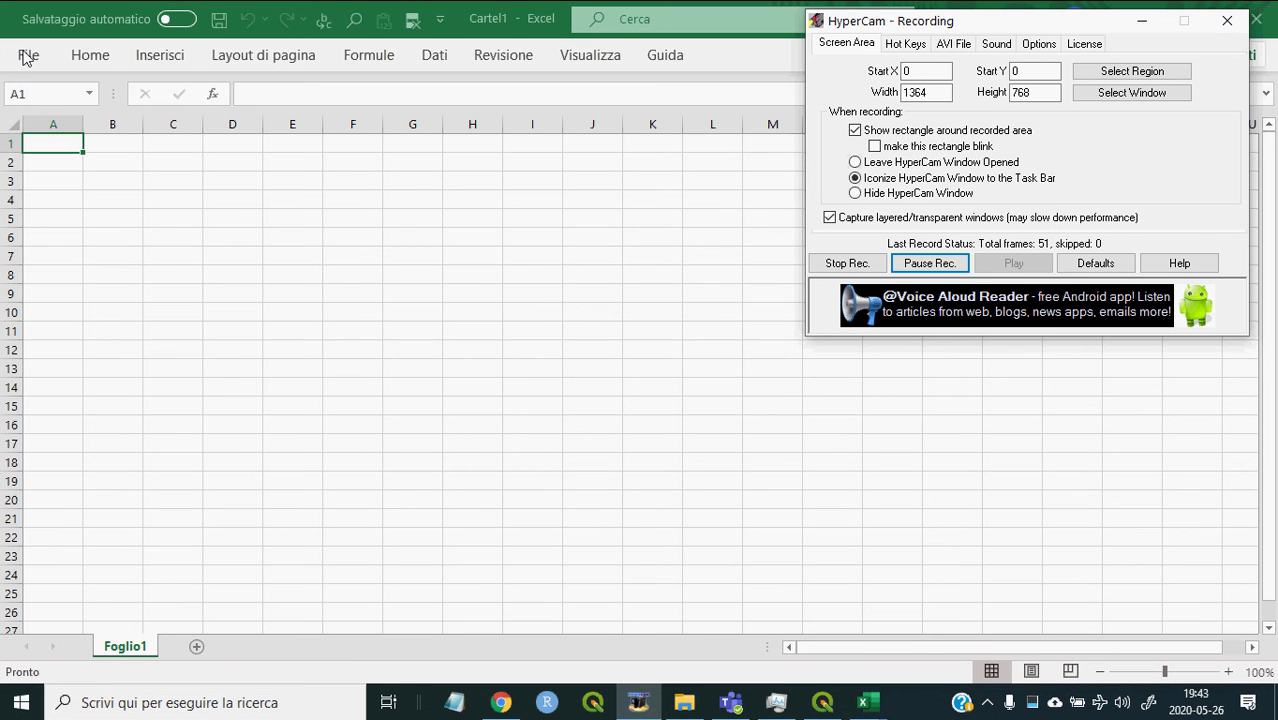
- Close the blank Cartel1 workbook and switch to the CONVERSIONE CELLE KMQ QGIS THRESHOLD SOGLIA workbook in Excel
mouse_move(868, 705)
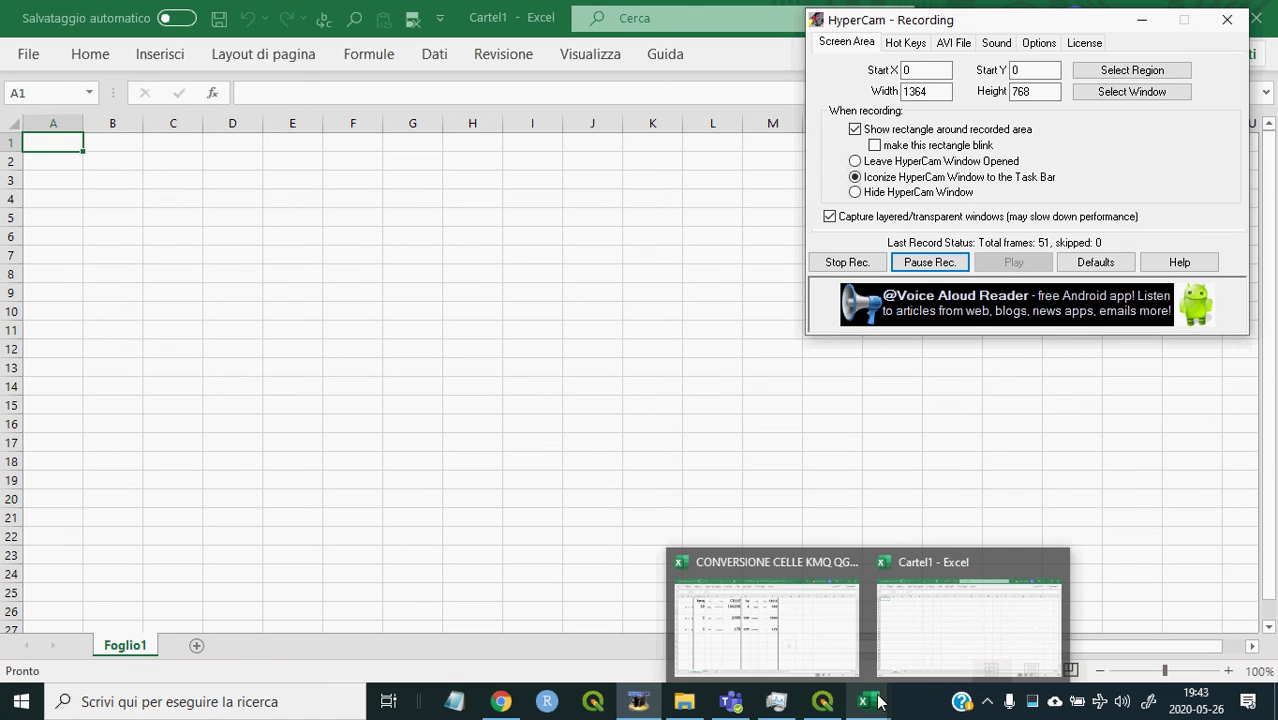
click(1055, 563)
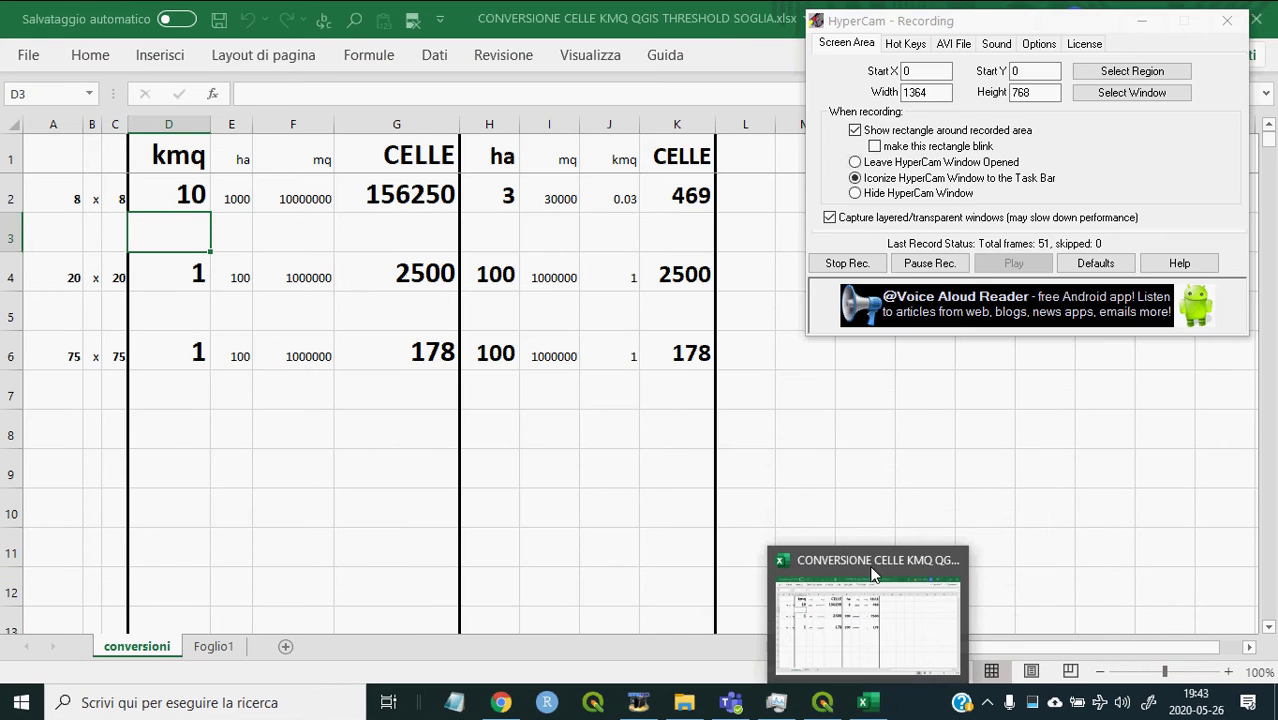
click(880, 568)
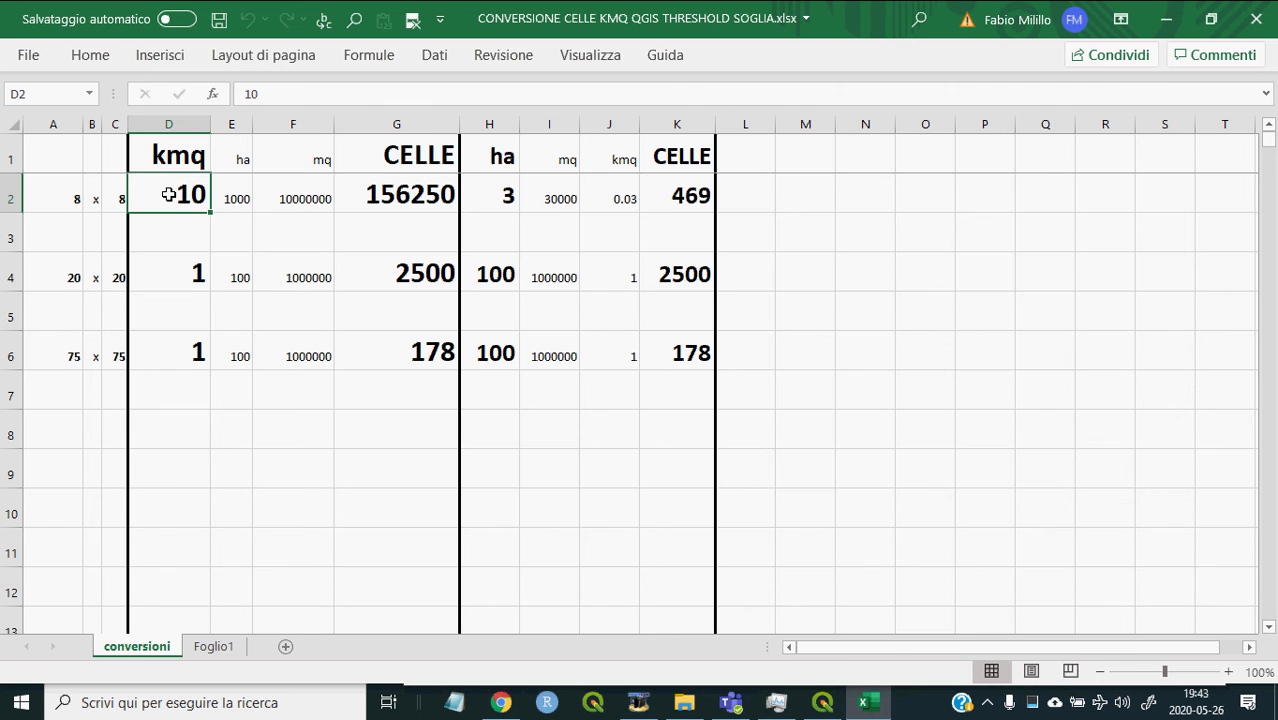
- Set the kmq value in cell D2, for the 8 x 8 cell size, to 50
click(169, 194)
double_click(170, 194)
text(50)
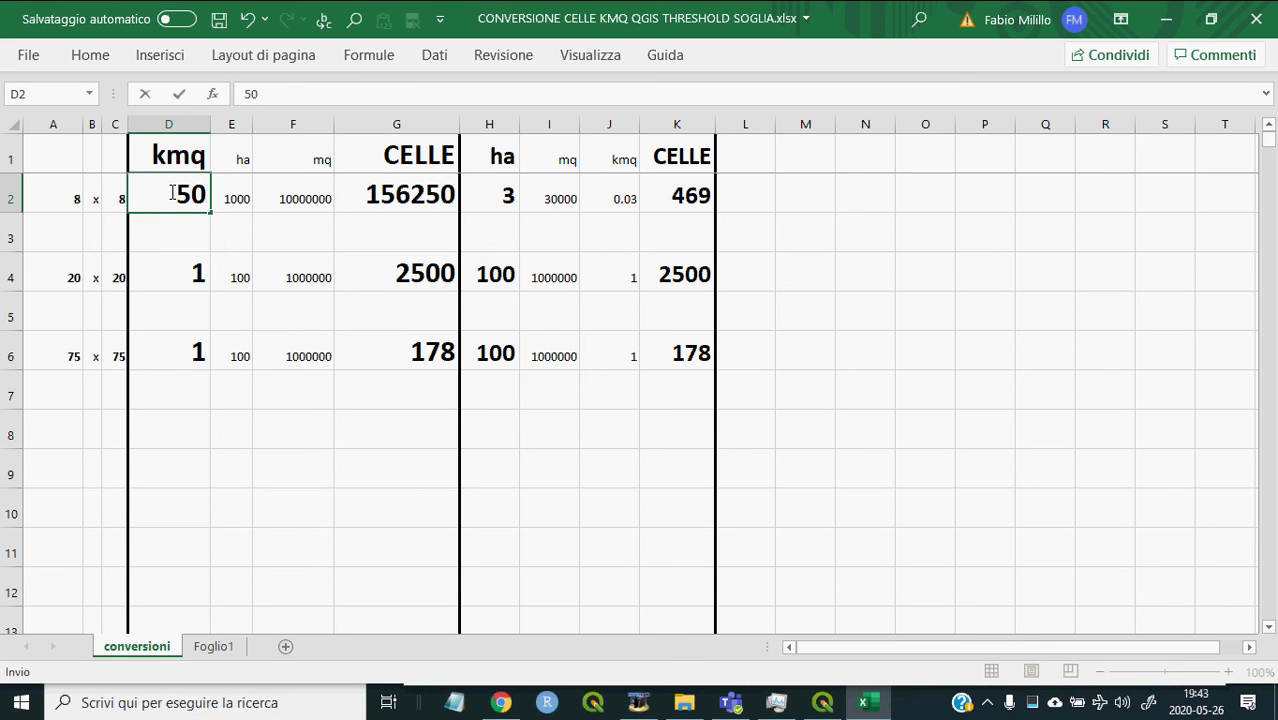
key(Return)
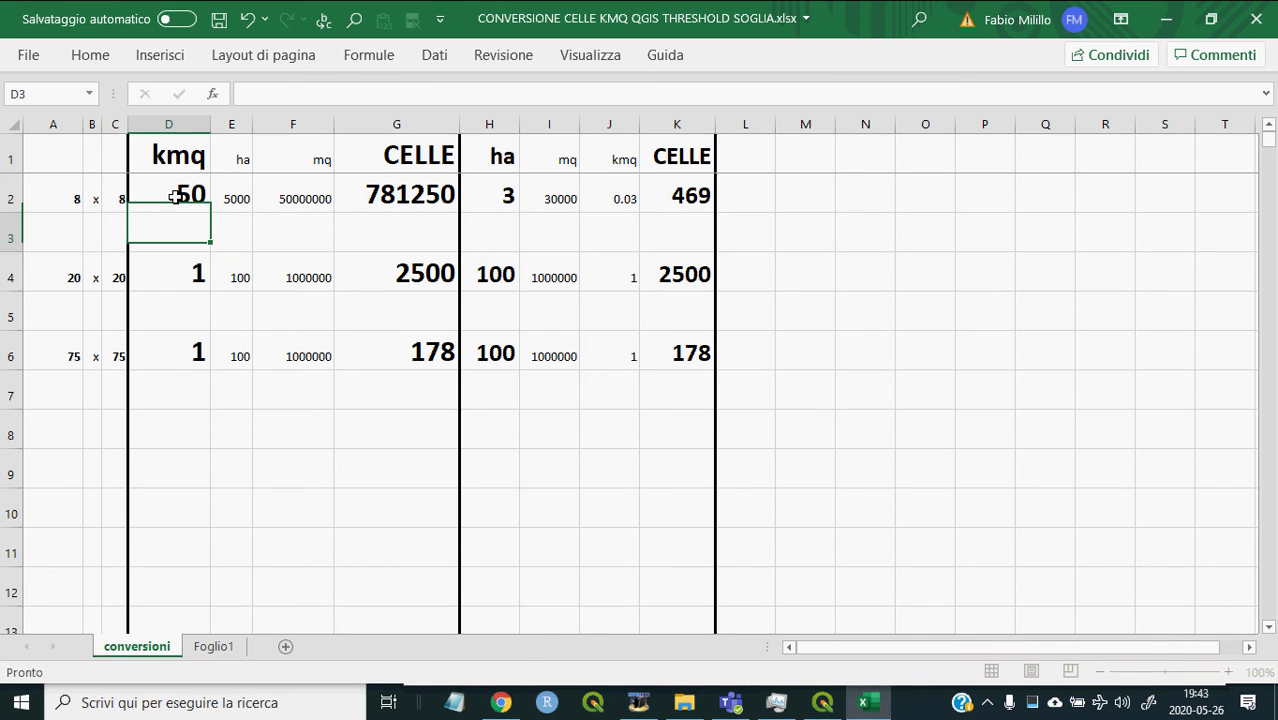
- Copy the cell count from G2 and, back in QGIS, set the minimum flow accumulation for streams to 781250
click(413, 196)
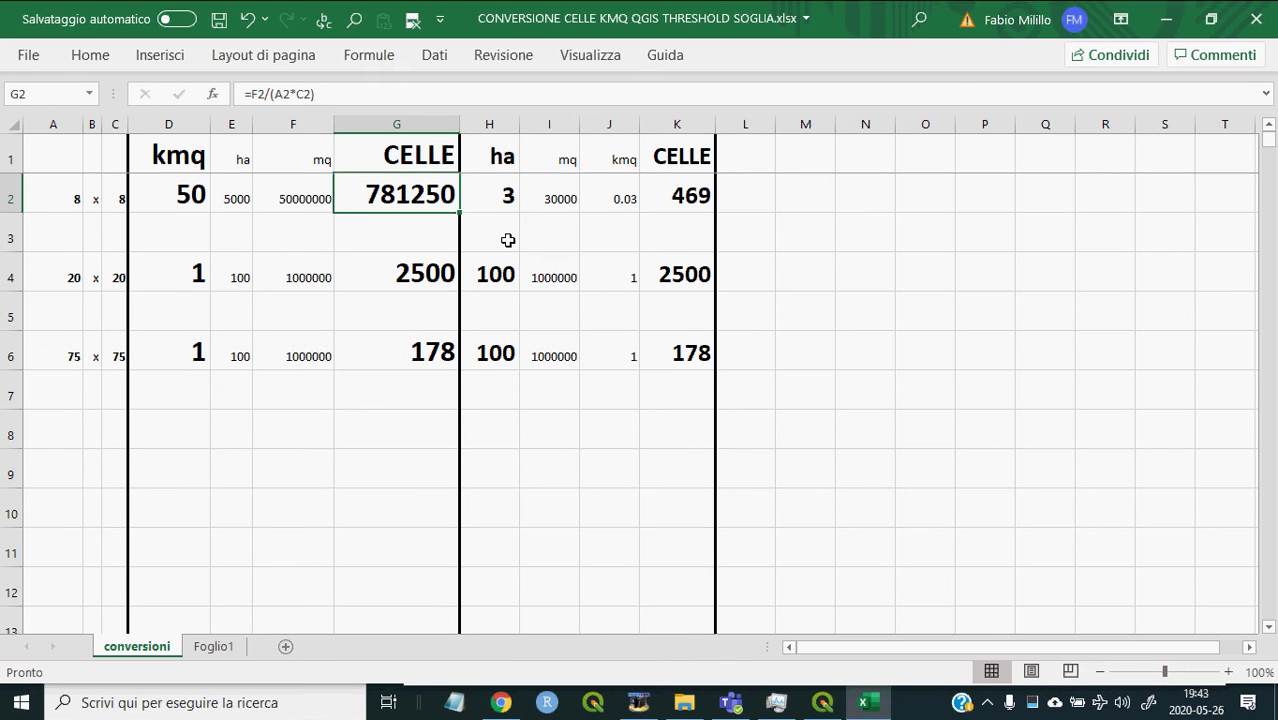
key(ctrl+c)
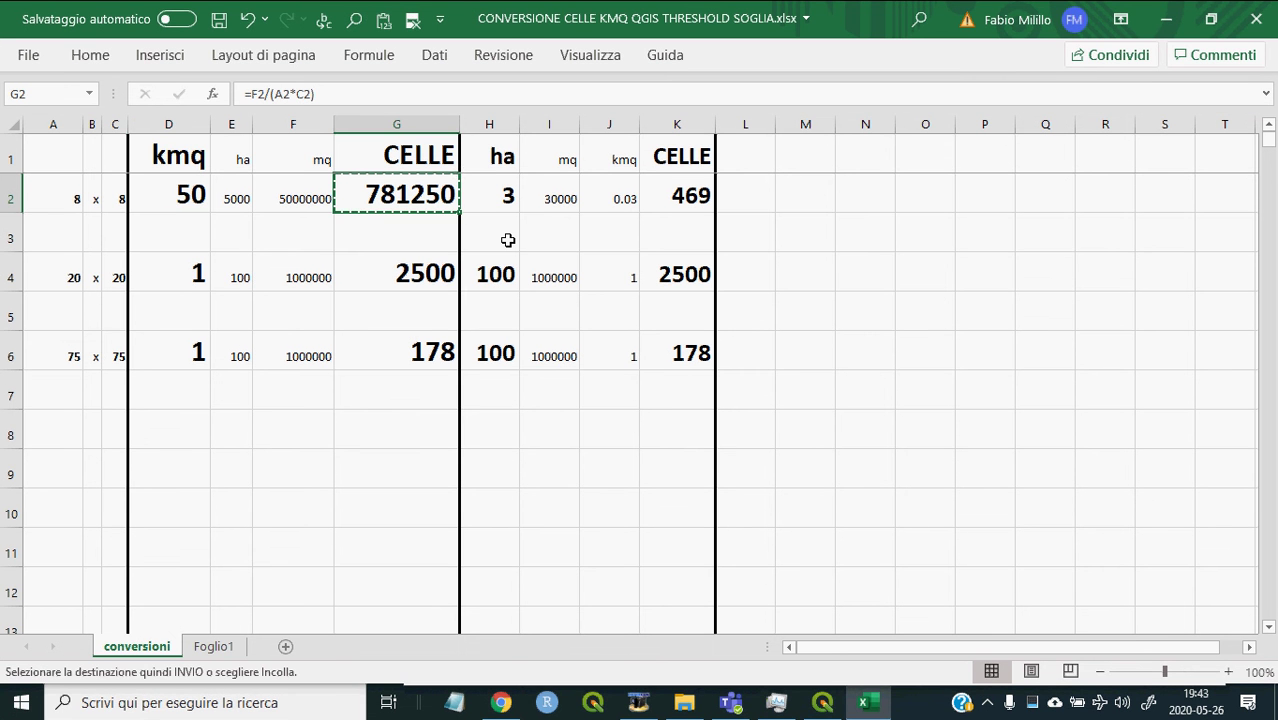
click(822, 702)
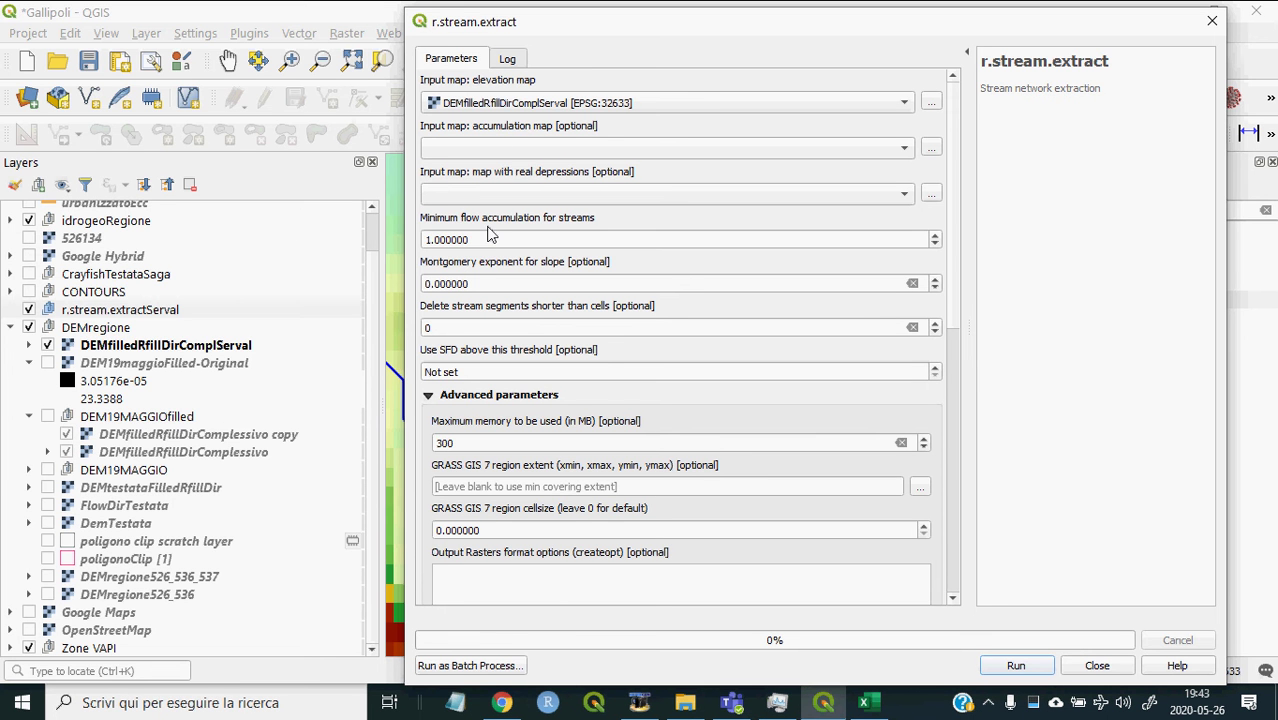
key(Tab)
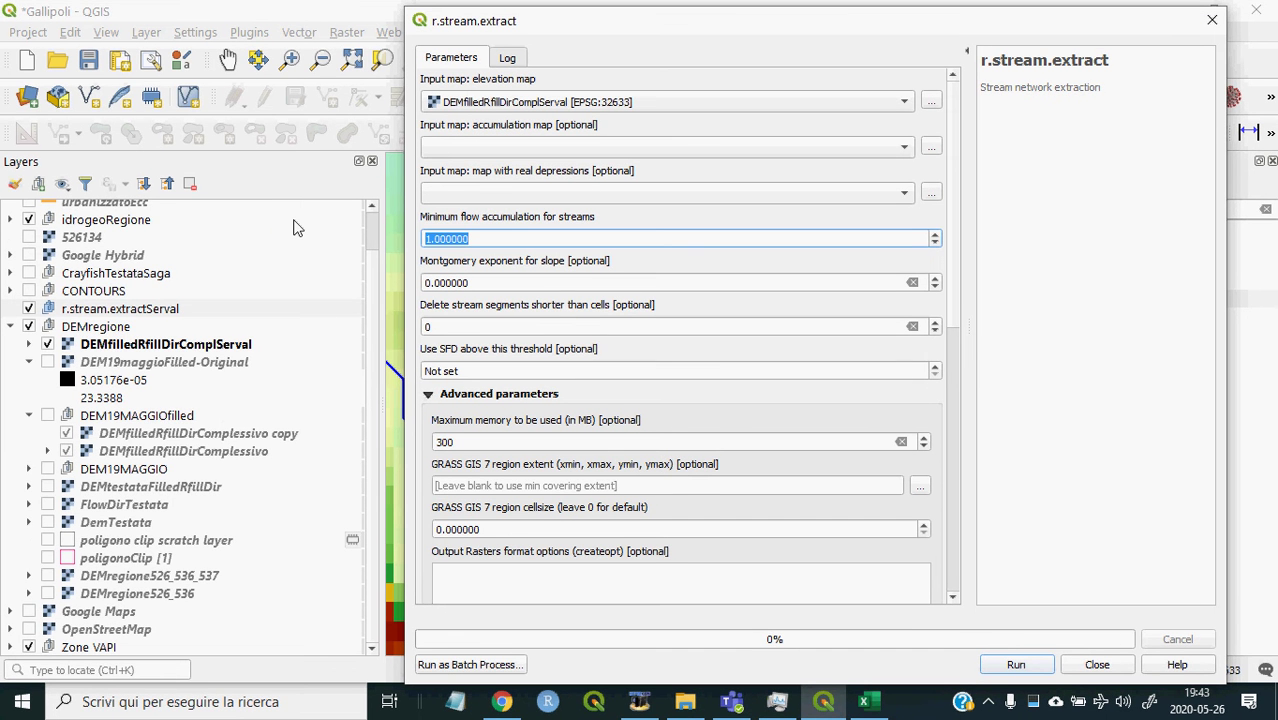
key(ctrl+v)
key(BackSpace)
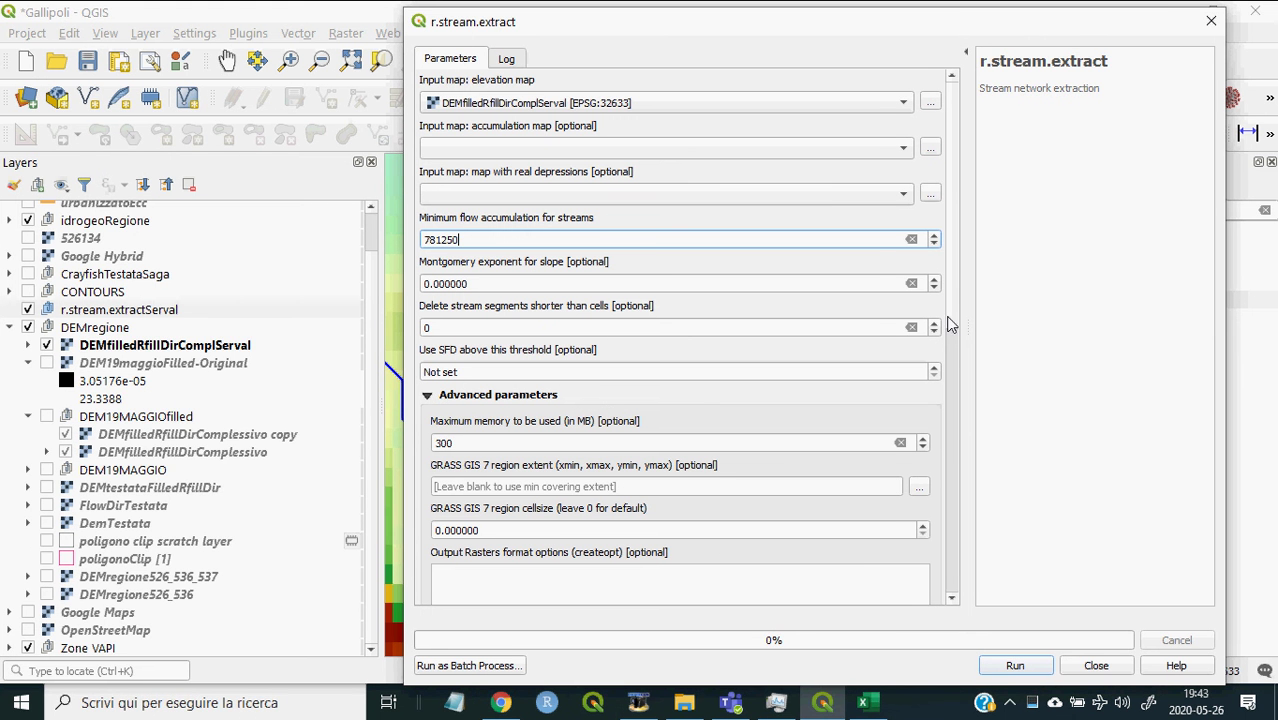
key(Tab)
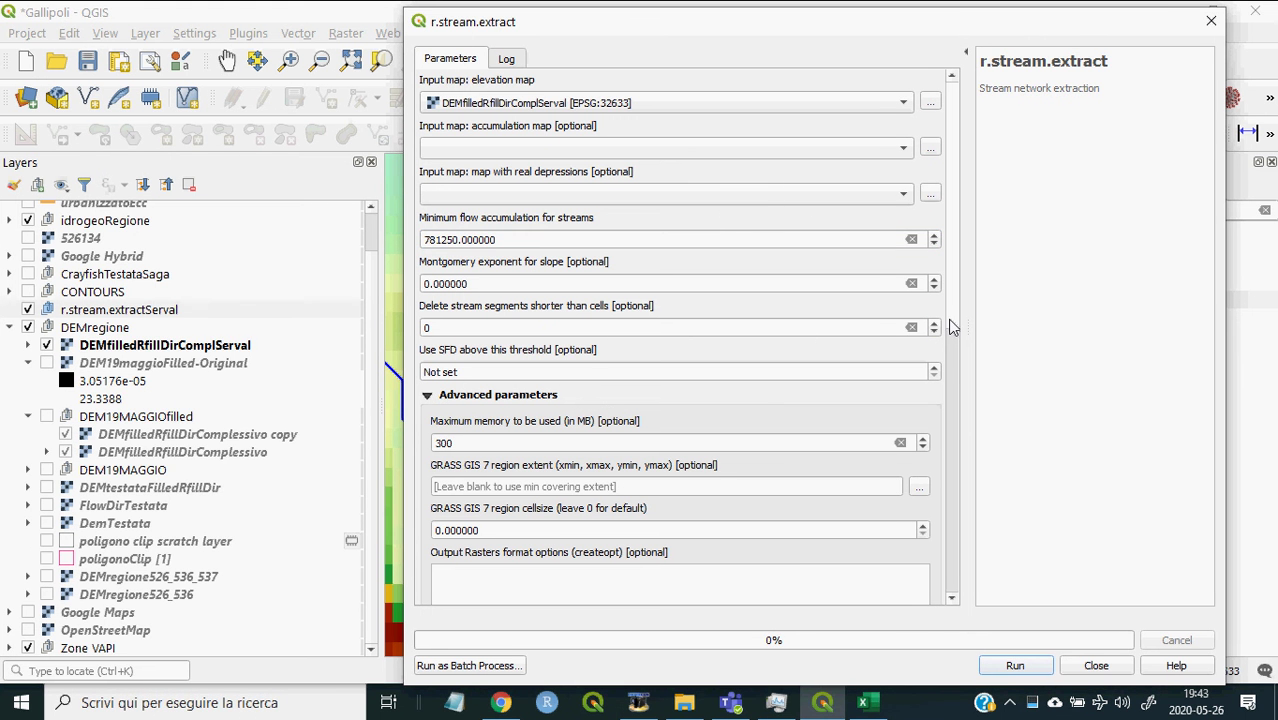
- Set stream segments shorter than 10 cells to be deleted and the v.out.ogr output type to line
click(746, 326)
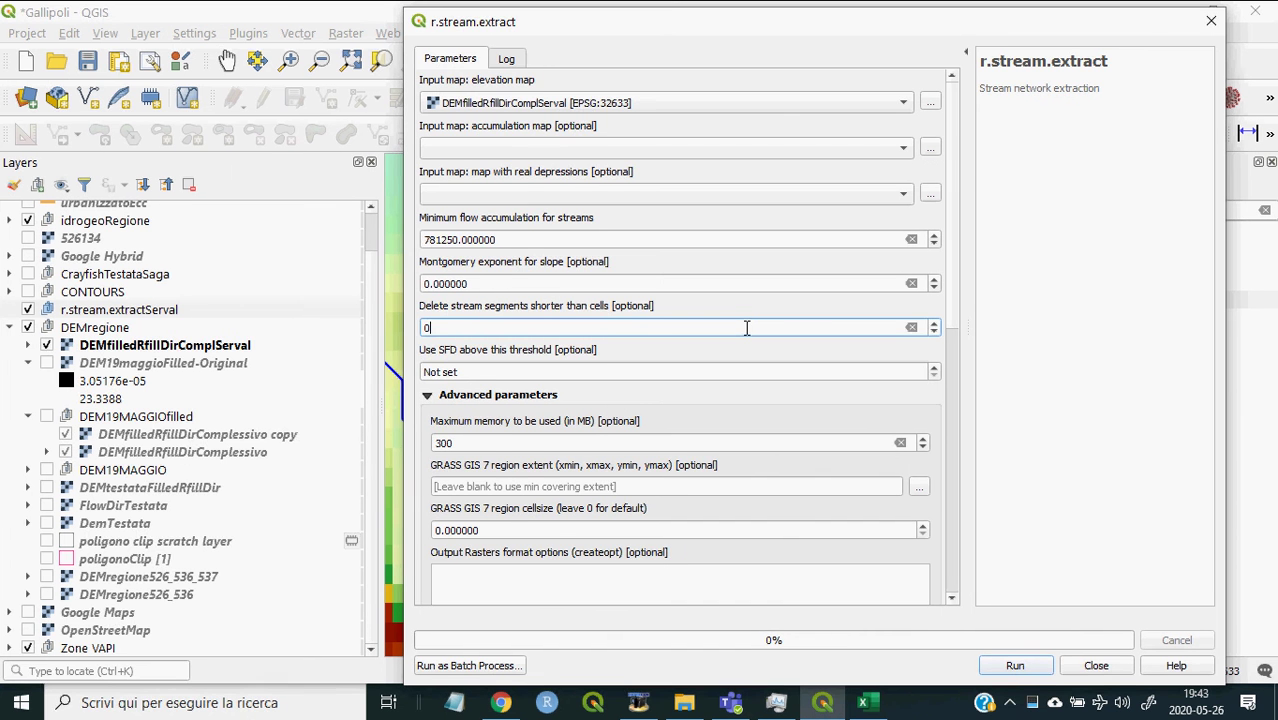
key(BackSpace)
text(10)
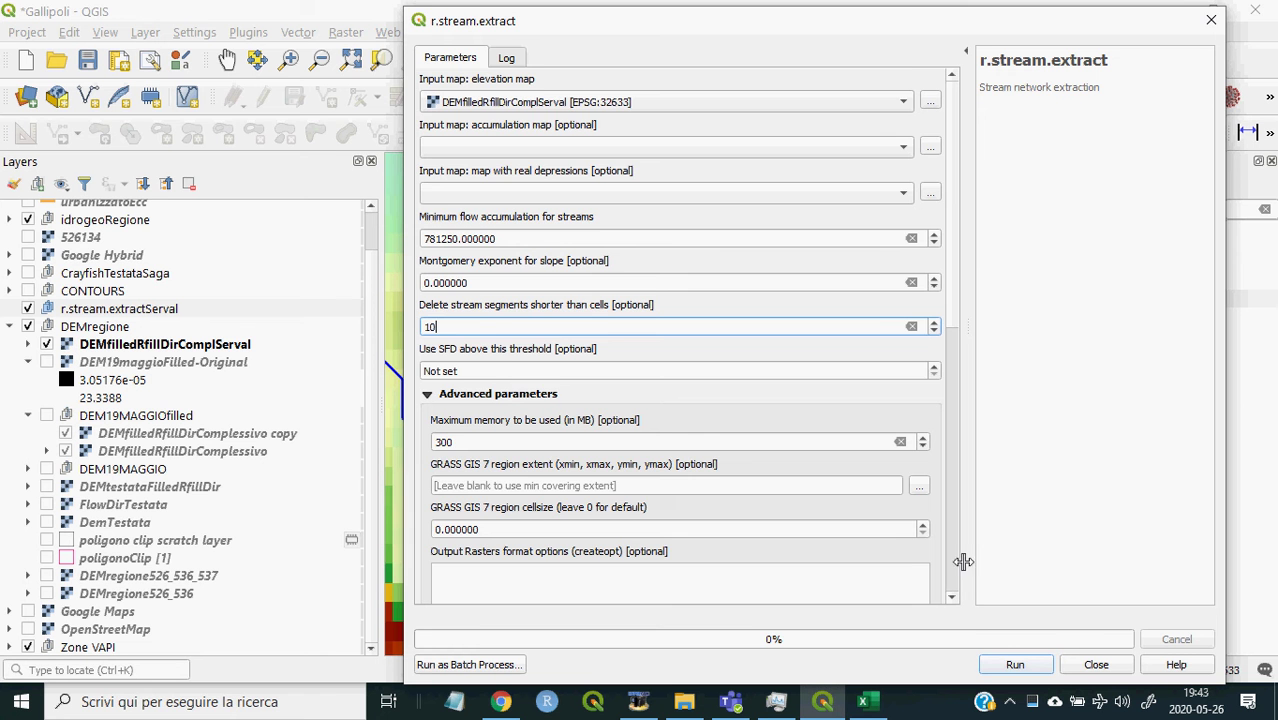
click(953, 577)
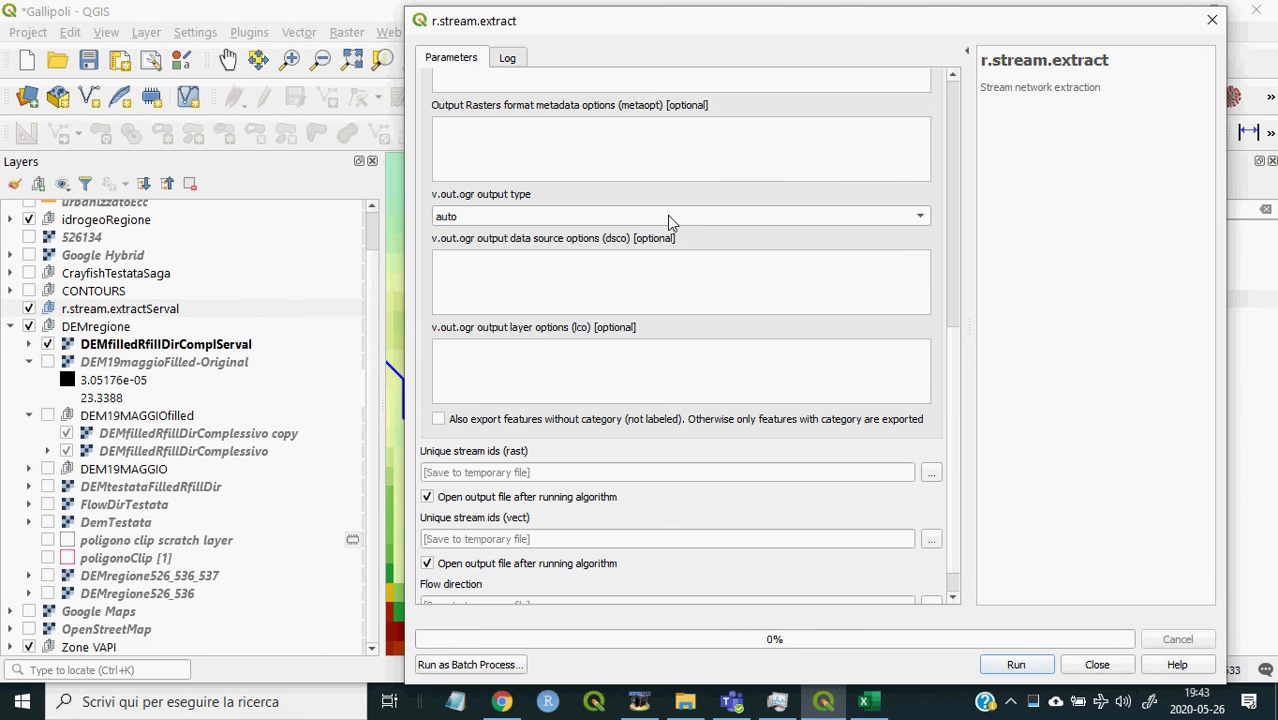
click(667, 218)
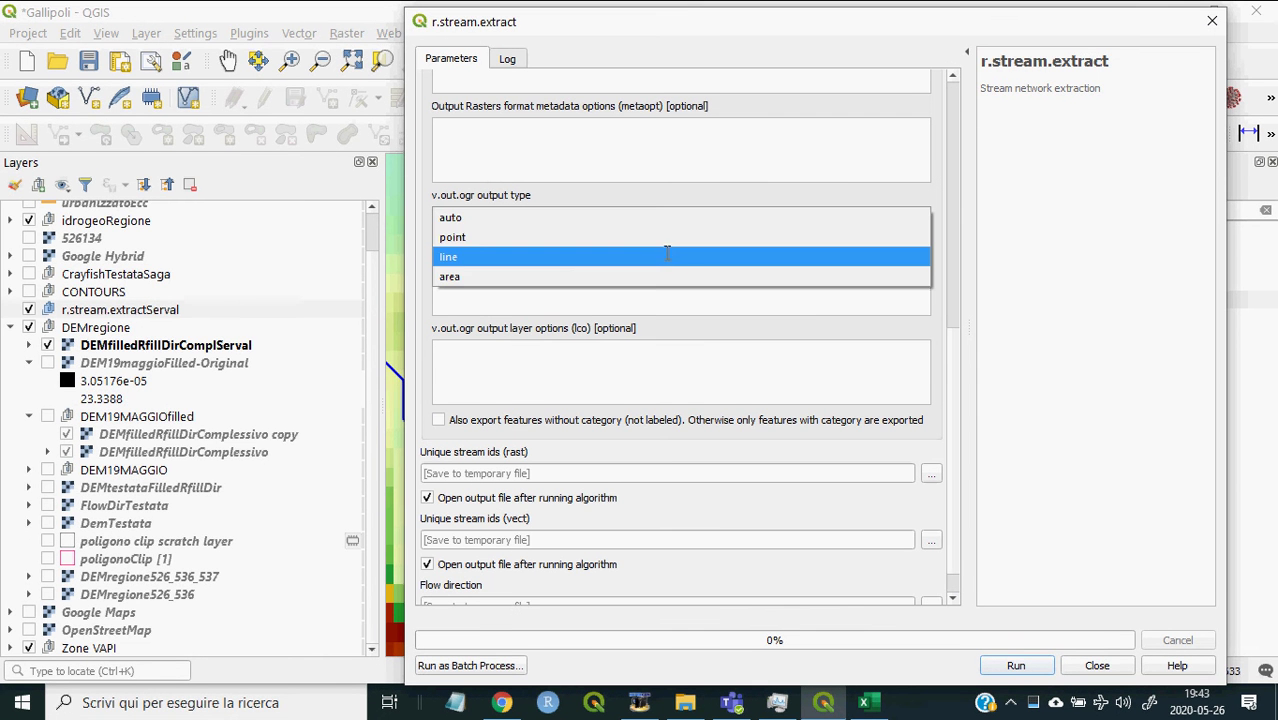
click(667, 256)
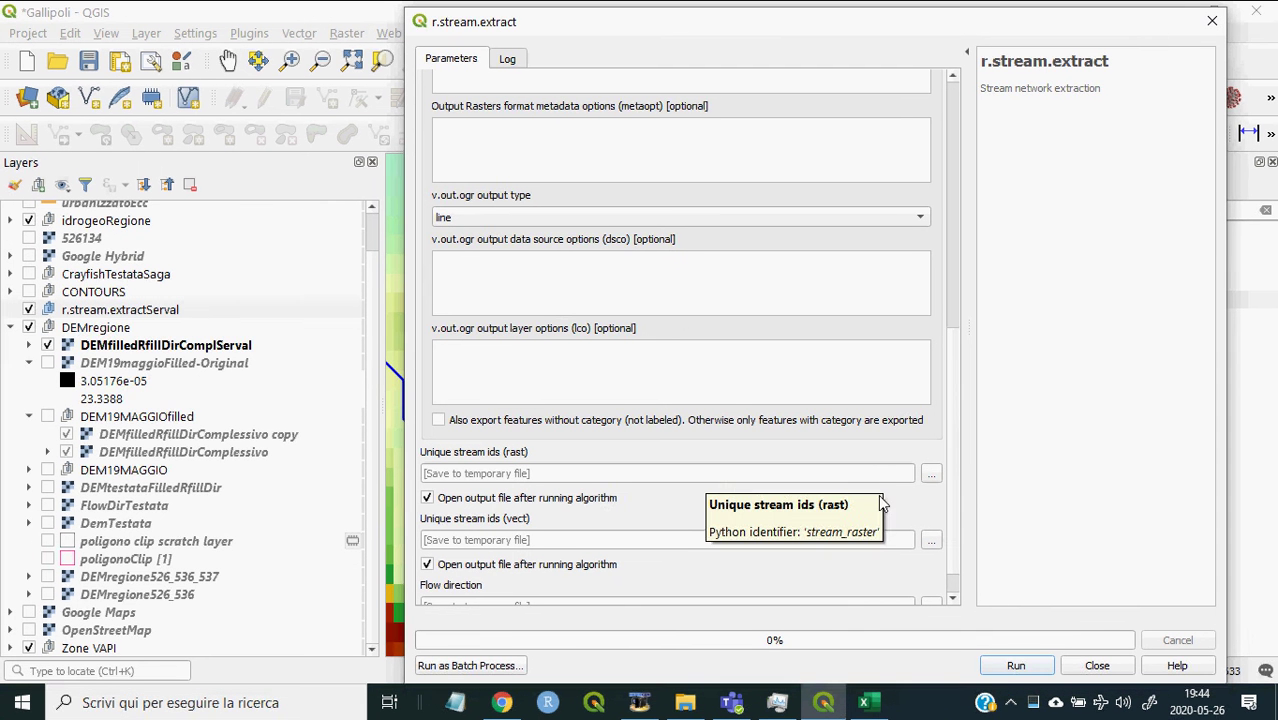
- Set the unique stream ids raster output to save as ReticoloFlowAcc50kmqRstreamExtract.tif in HecOutput, basing the name on the existing 15kmq file without overwriting it
click(933, 476)
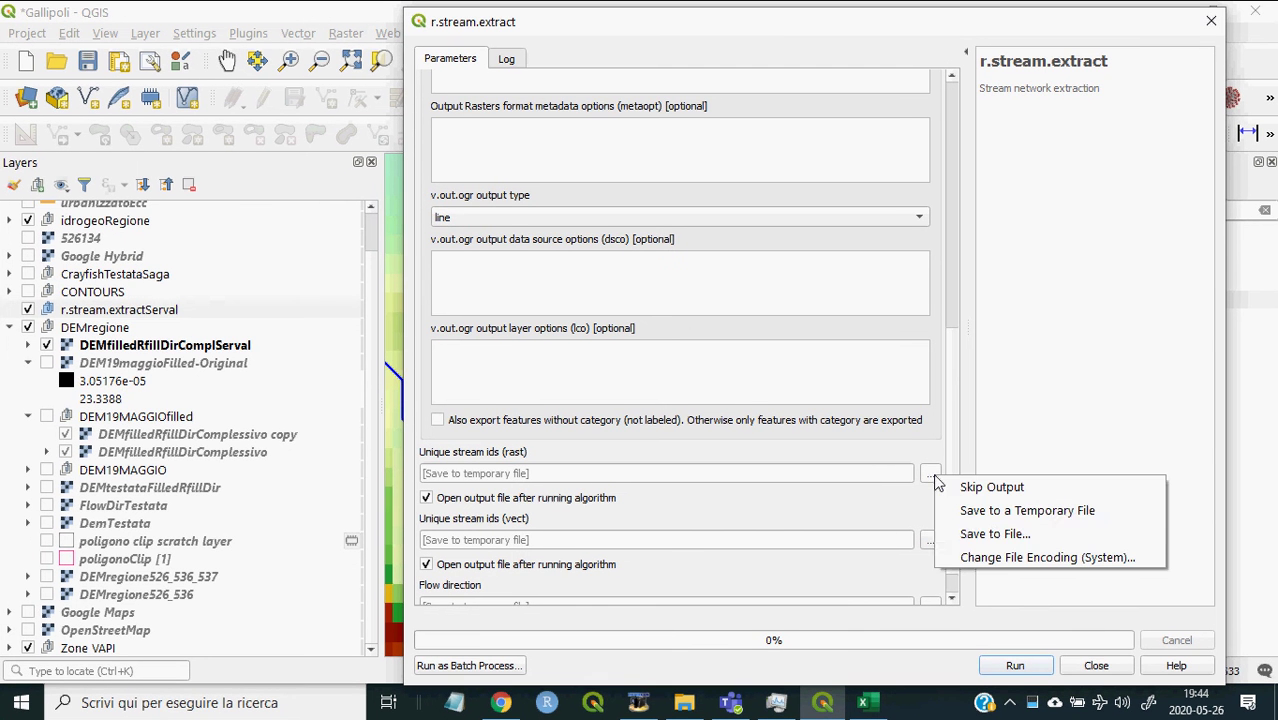
click(969, 533)
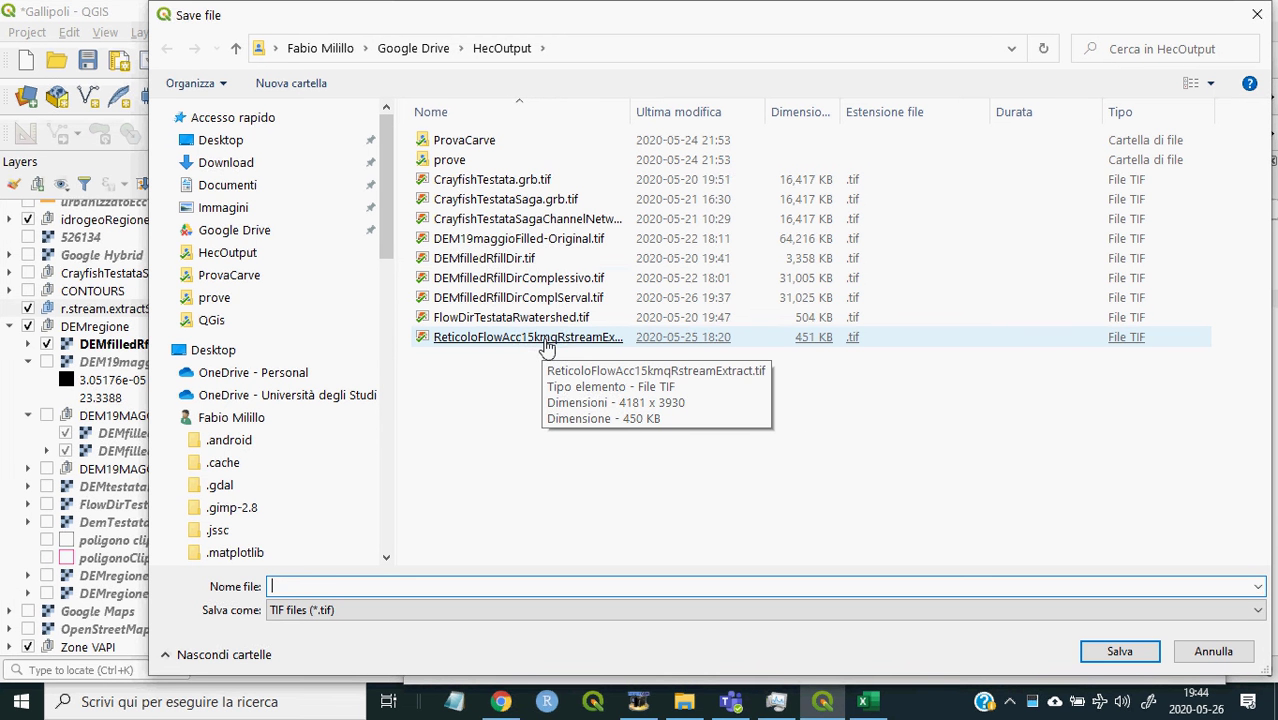
double_click(545, 340)
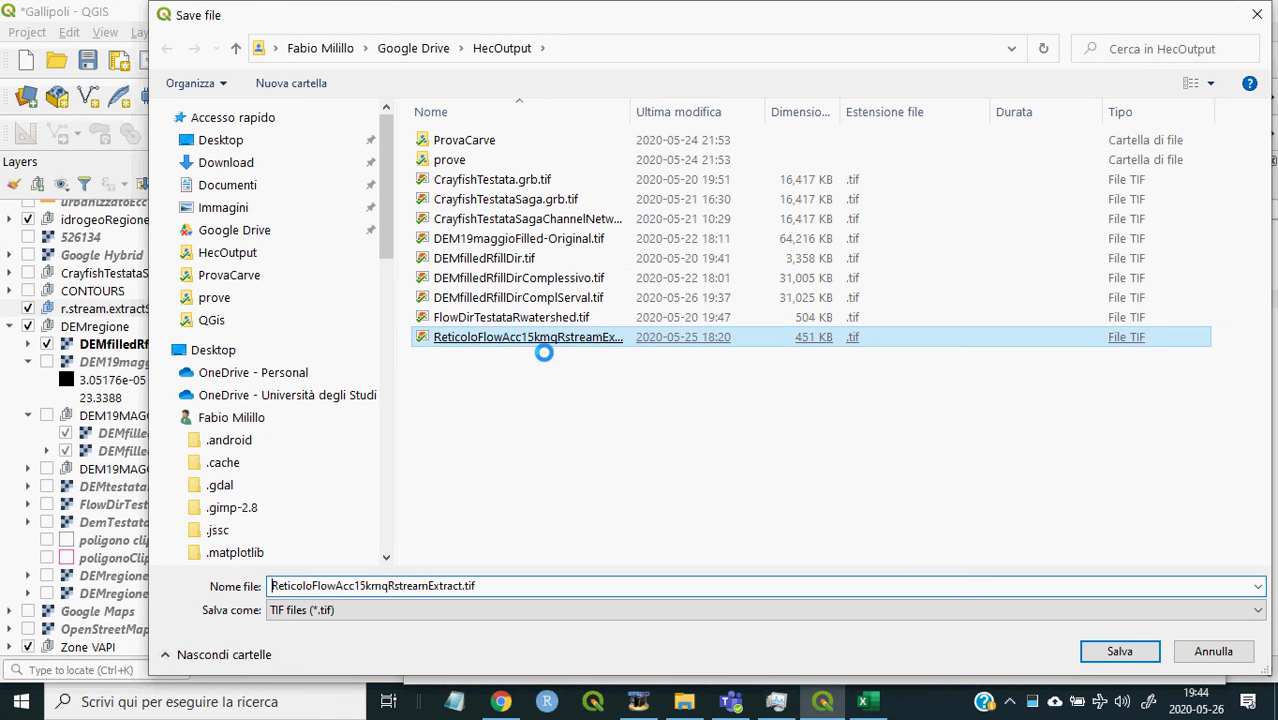
click(760, 351)
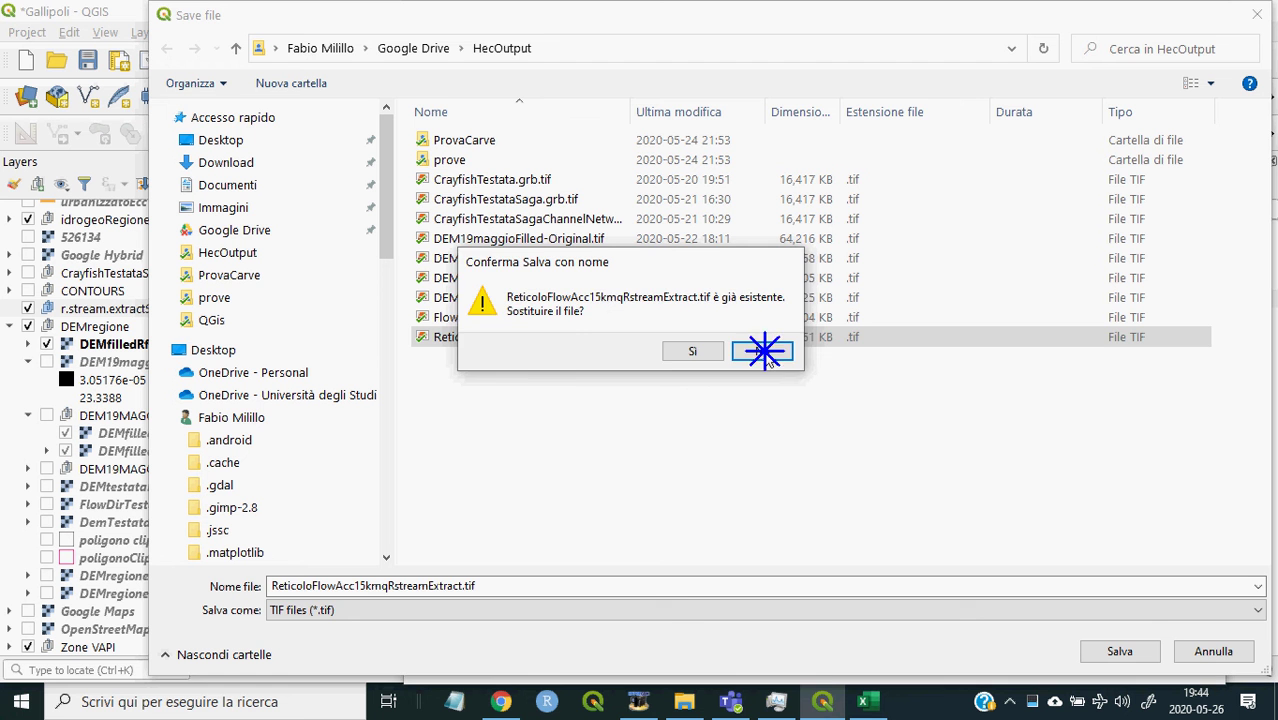
click(366, 586)
click(383, 612)
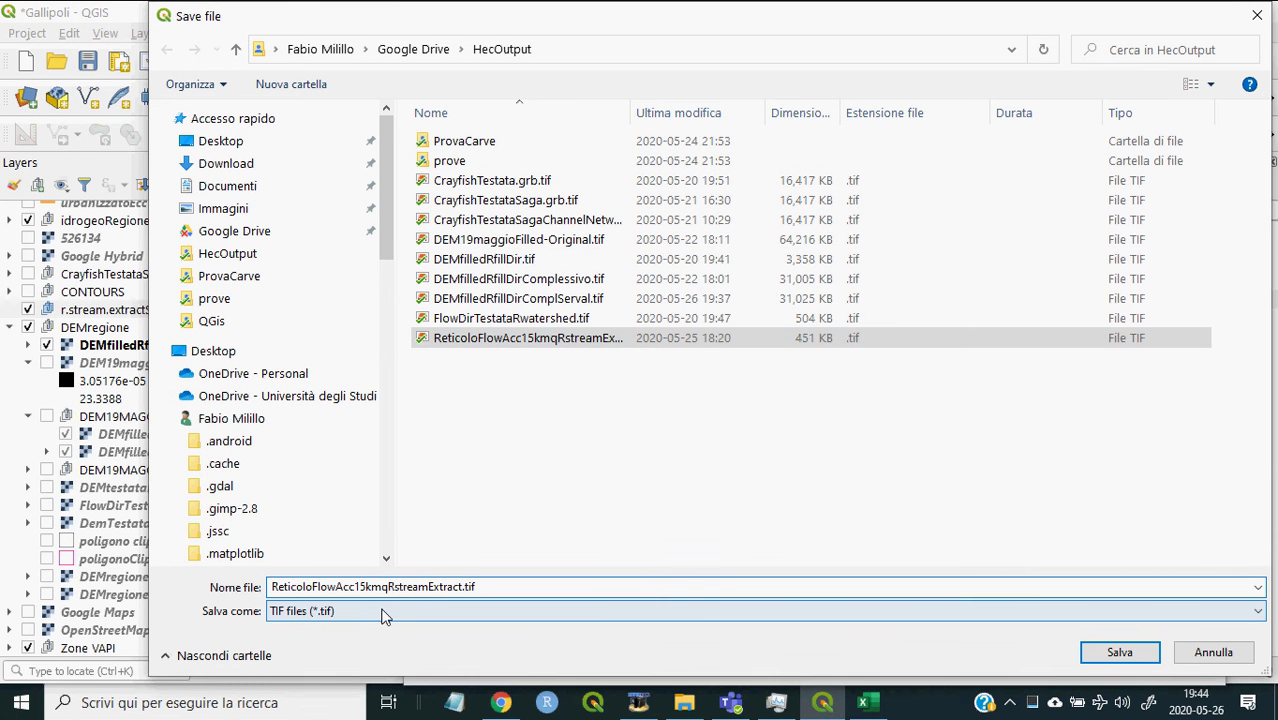
key(BackSpace)
key(BackSpace)
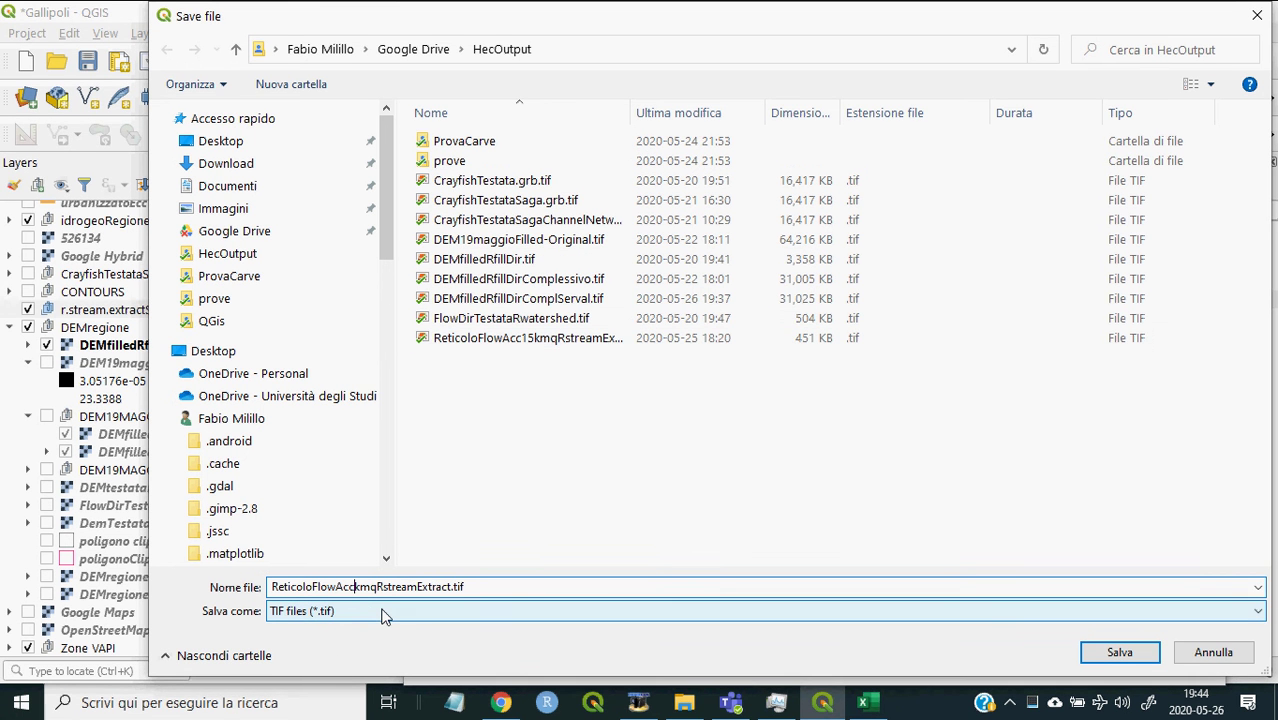
text(50)
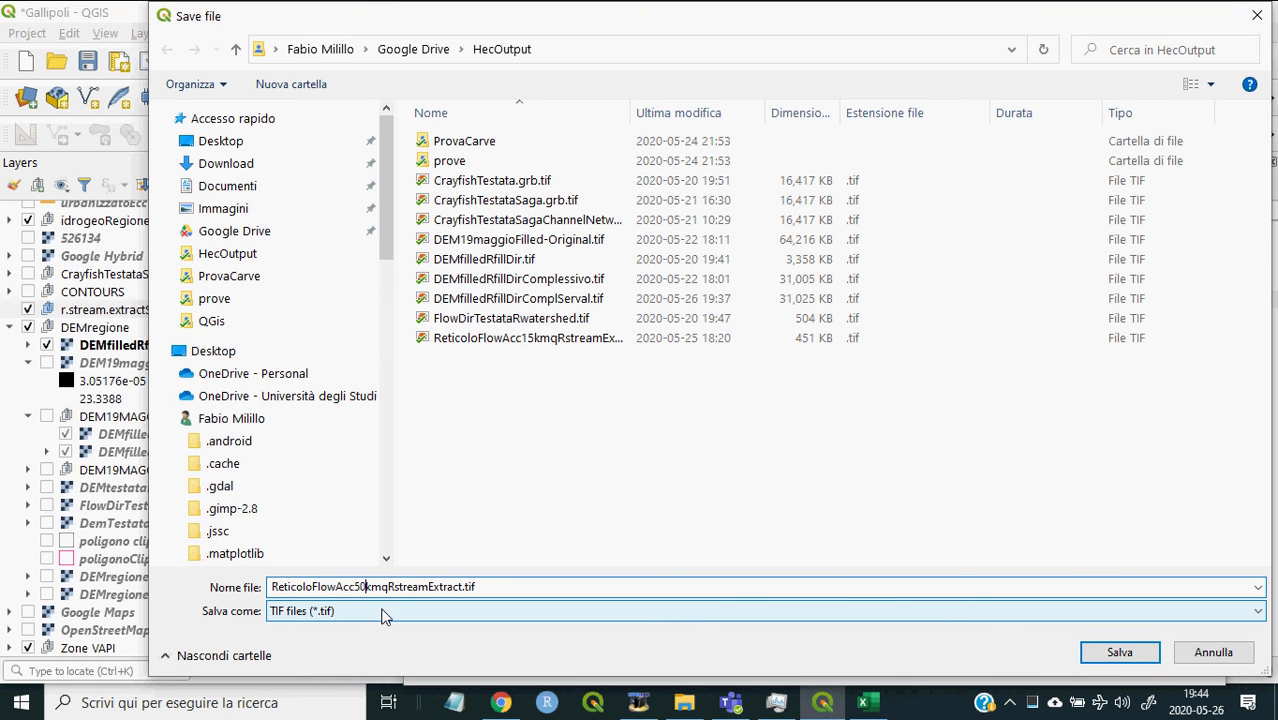
key(Return)
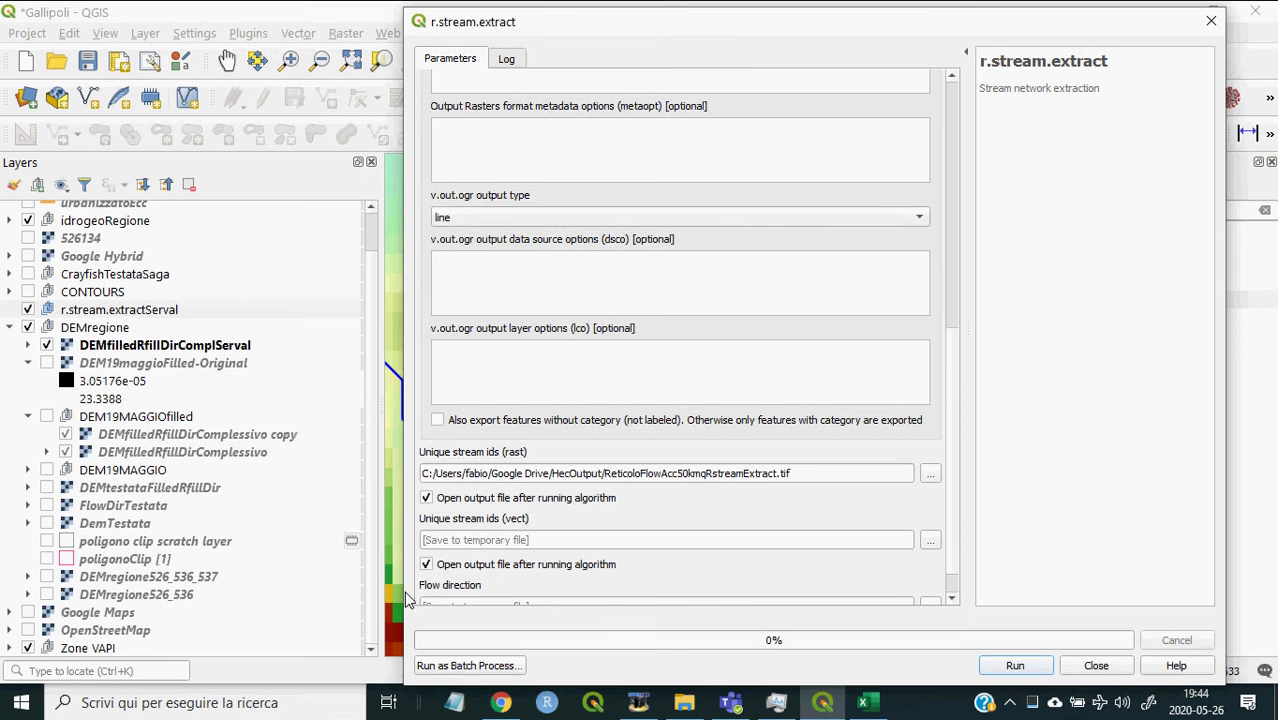